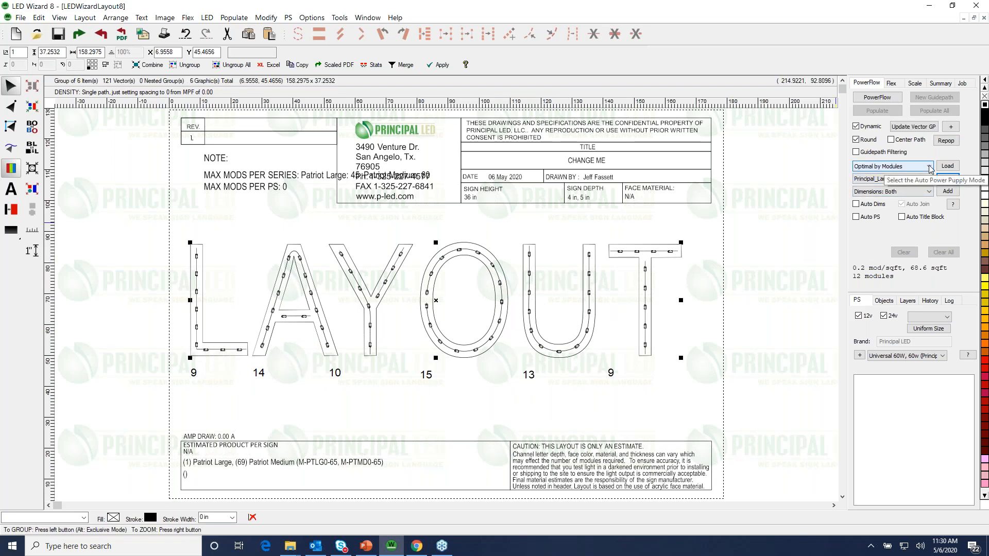
Choose the Universal 96W (24V) power supply and load it onto the lettering in Optimal by Modules mode
{"action": "left_click", "coordinate": [947, 166]}
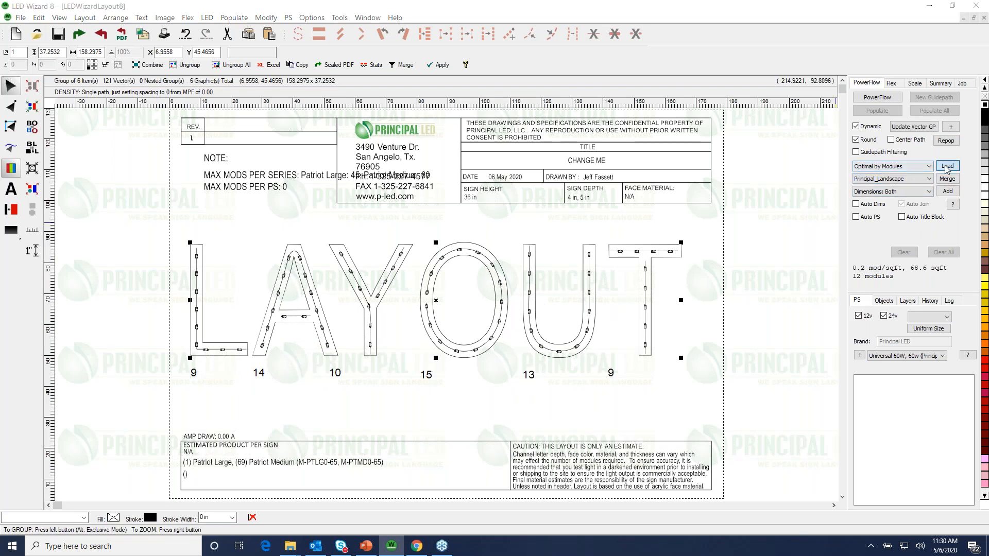
{"action": "left_click", "coordinate": [582, 298]}
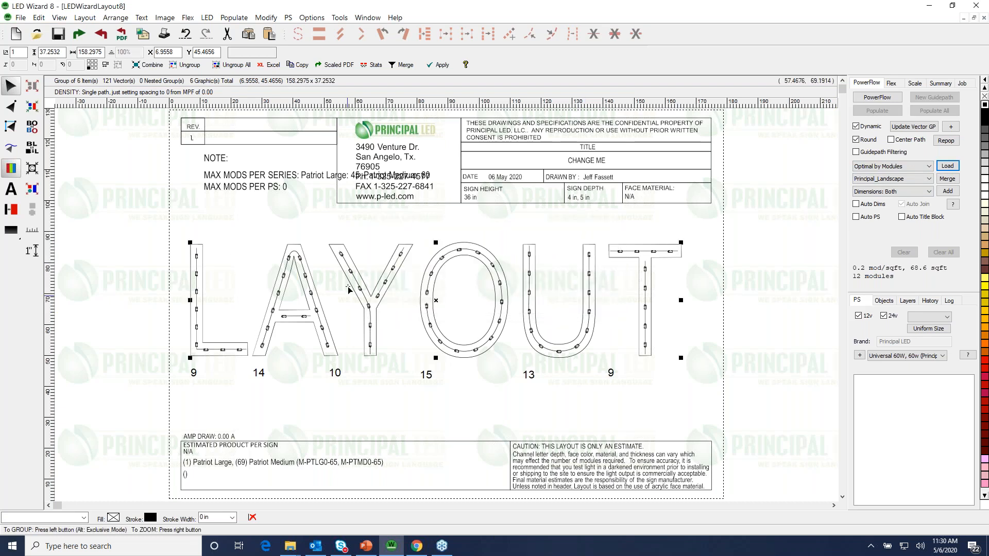
{"action": "left_click", "coordinate": [886, 356]}
{"action": "left_click", "coordinate": [906, 428]}
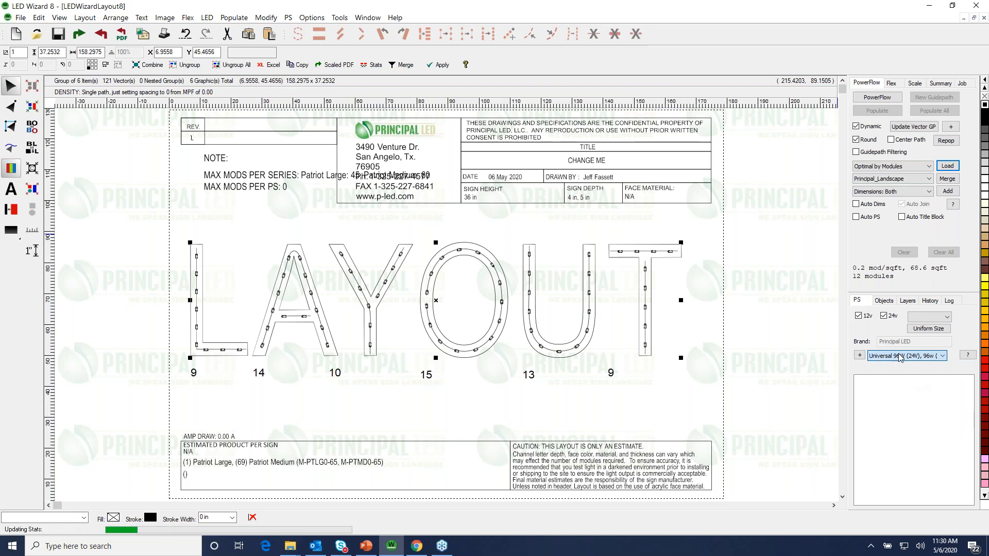
{"action": "left_click", "coordinate": [947, 165]}
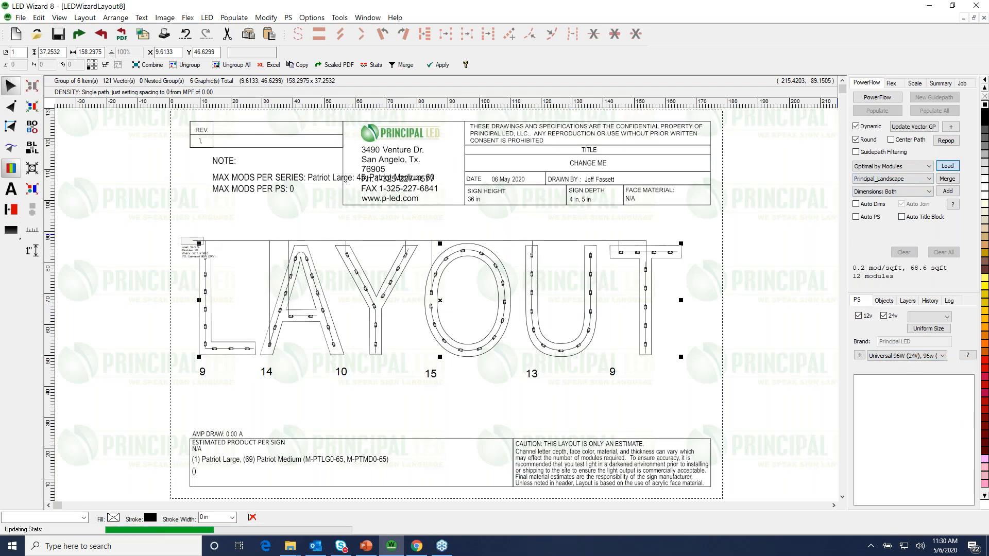
Move the power supply below the letter T and enlarge its load label to a readable size
{"action": "left_click_drag", "start_coordinate": [202, 246], "coordinate": [668, 405]}
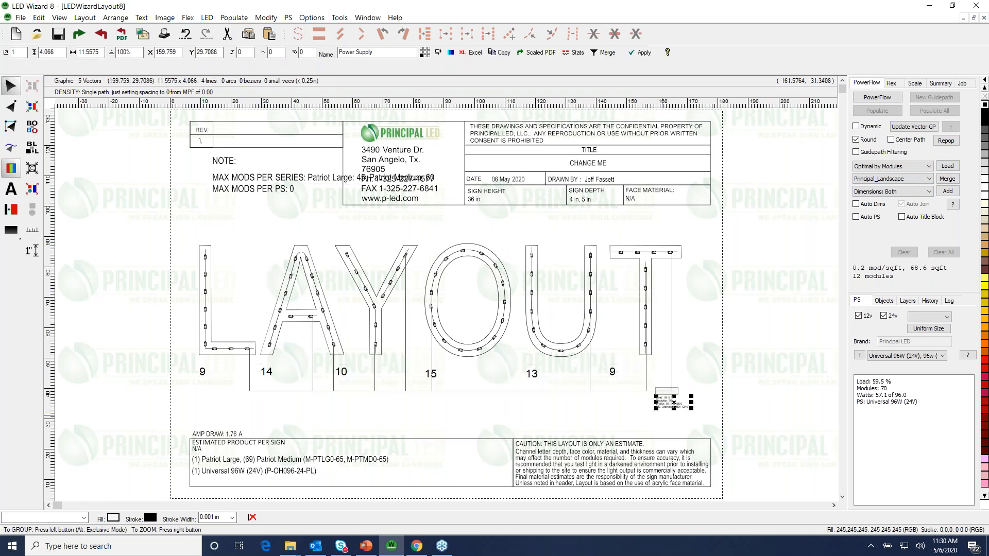
{"action": "left_click_drag", "start_coordinate": [652, 412], "coordinate": [634, 429]}
{"action": "left_click", "coordinate": [325, 414]}
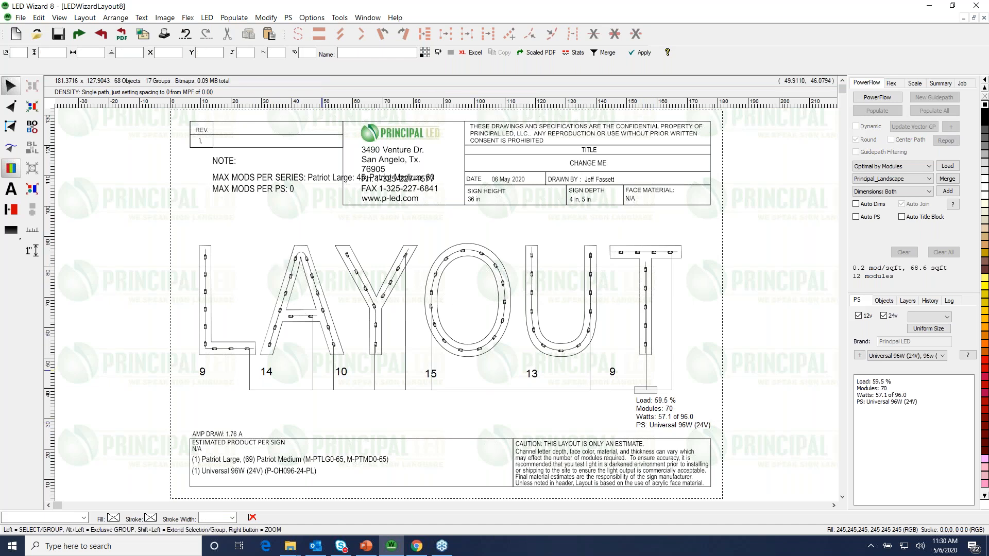
Examine the amp draw, the estimated product list and the sign depth and other title block entries
{"action": "left_click_drag", "start_coordinate": [159, 418], "coordinate": [469, 504]}
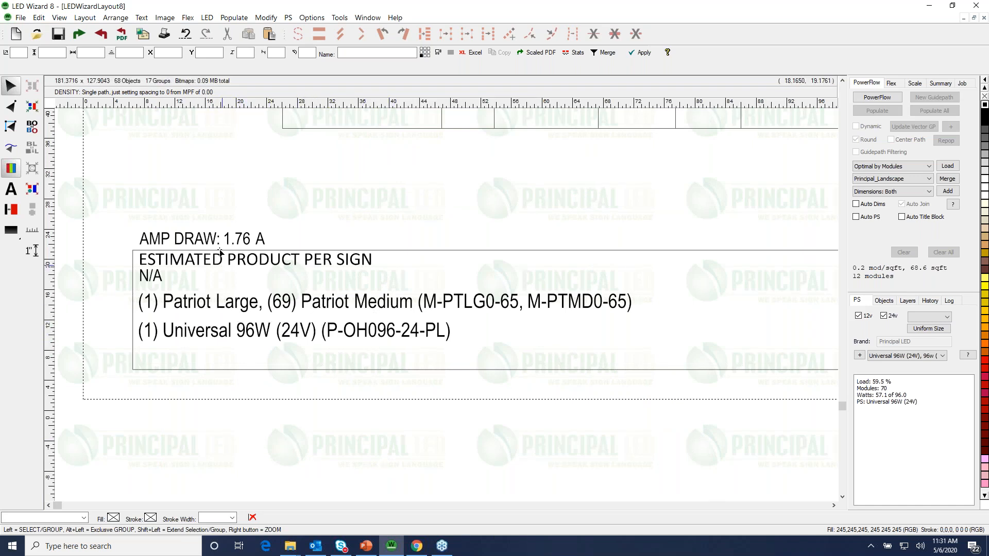
{"action": "right_click", "coordinate": [296, 283]}
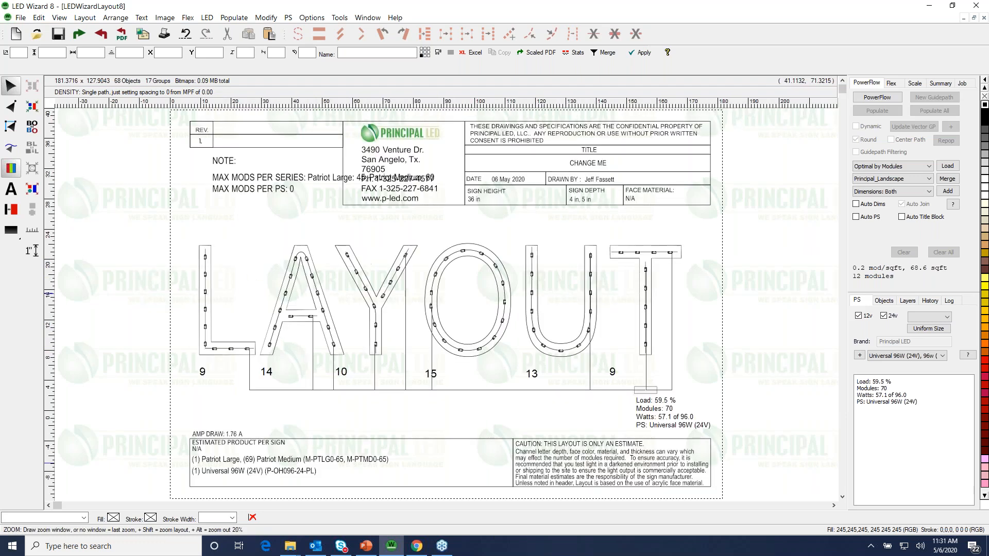
{"action": "left_click", "coordinate": [738, 148]}
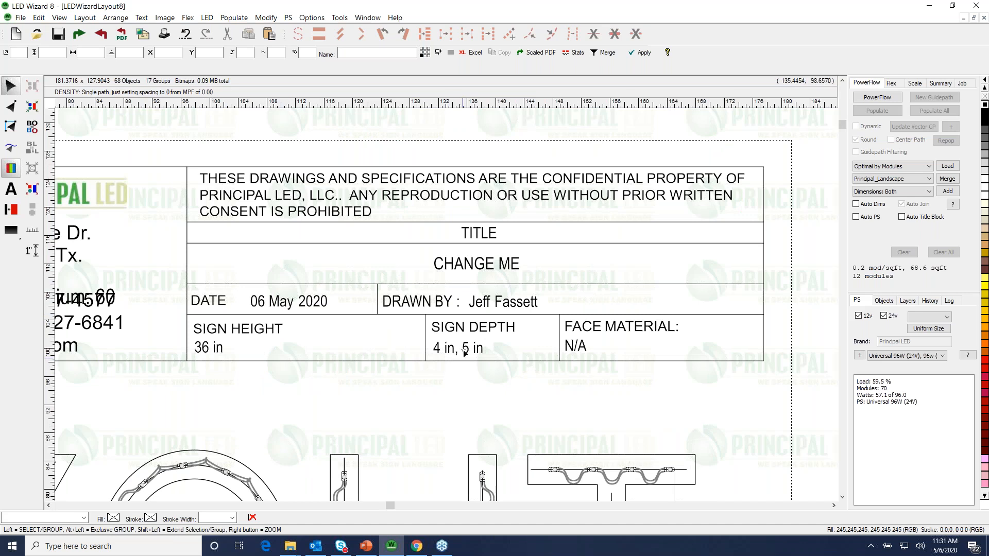
{"action": "right_click", "coordinate": [458, 363]}
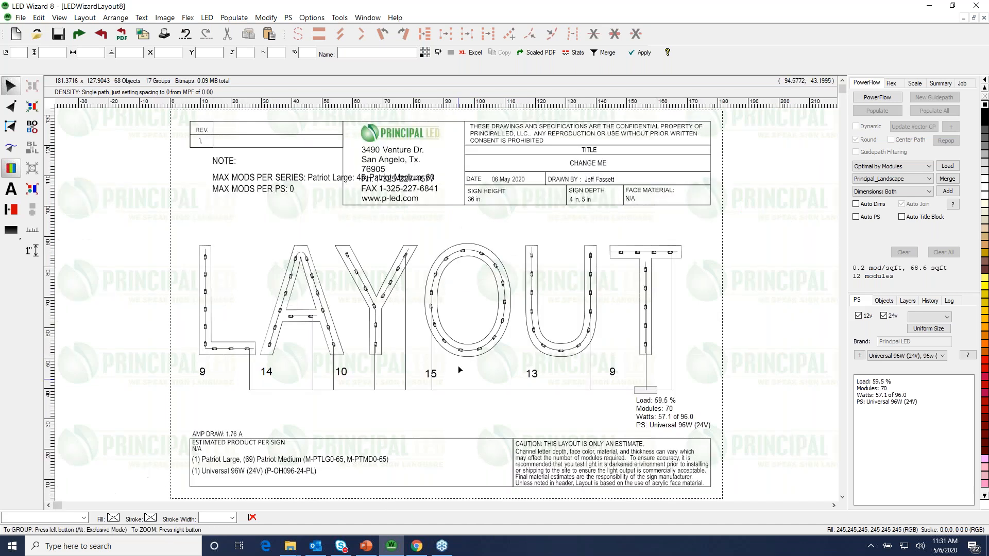
{"action": "left_click_drag", "start_coordinate": [477, 233], "coordinate": [742, 130]}
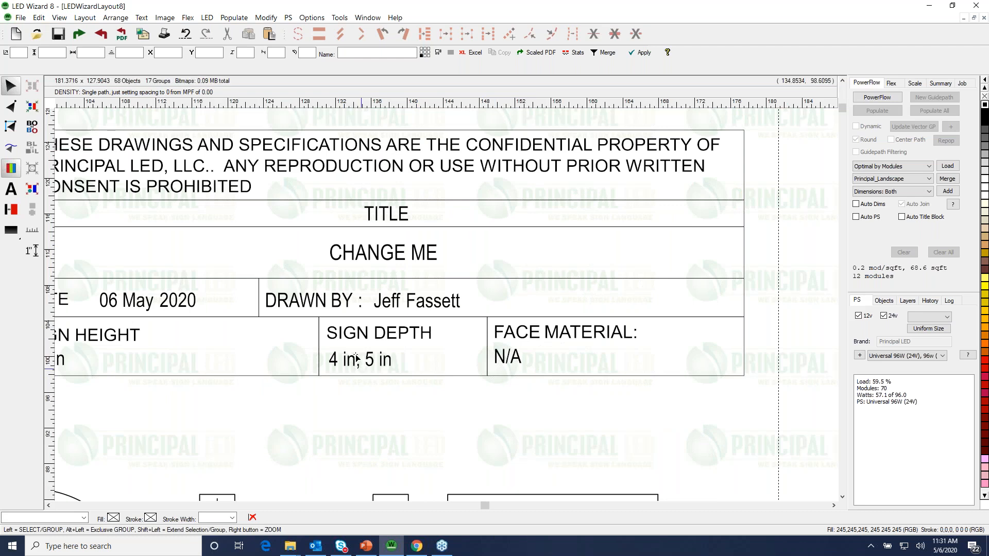
{"action": "right_click", "coordinate": [495, 364]}
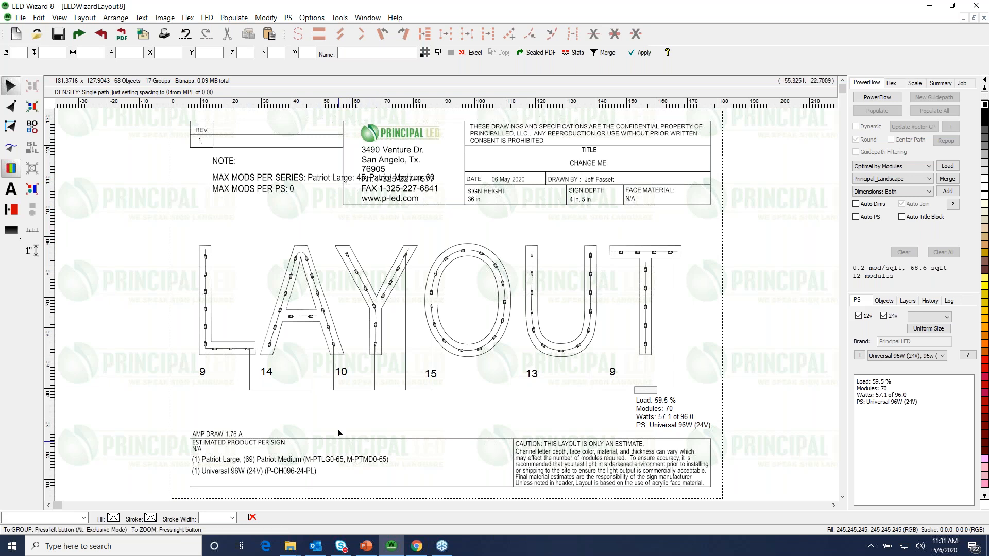
{"action": "left_click_drag", "start_coordinate": [169, 418], "coordinate": [489, 502]}
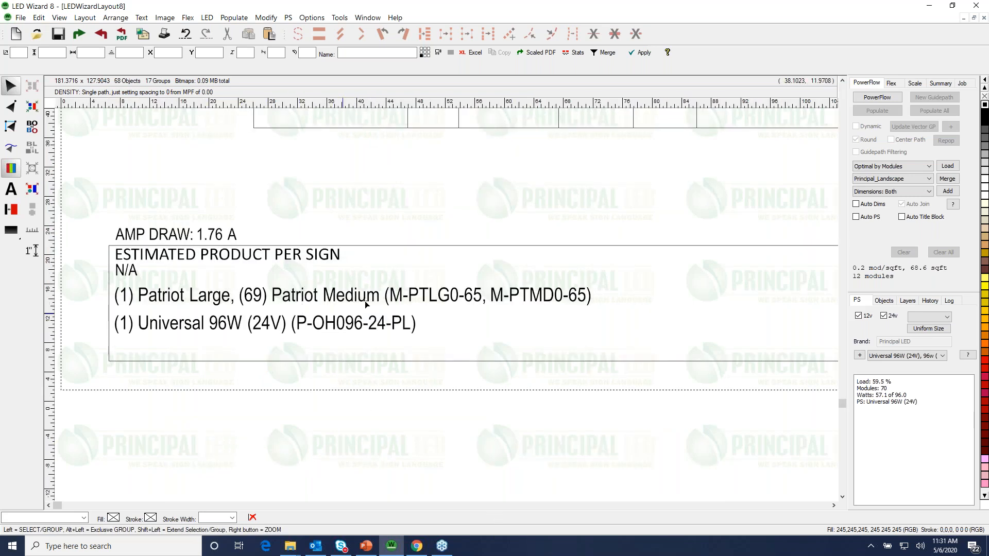
{"action": "right_click", "coordinate": [357, 318]}
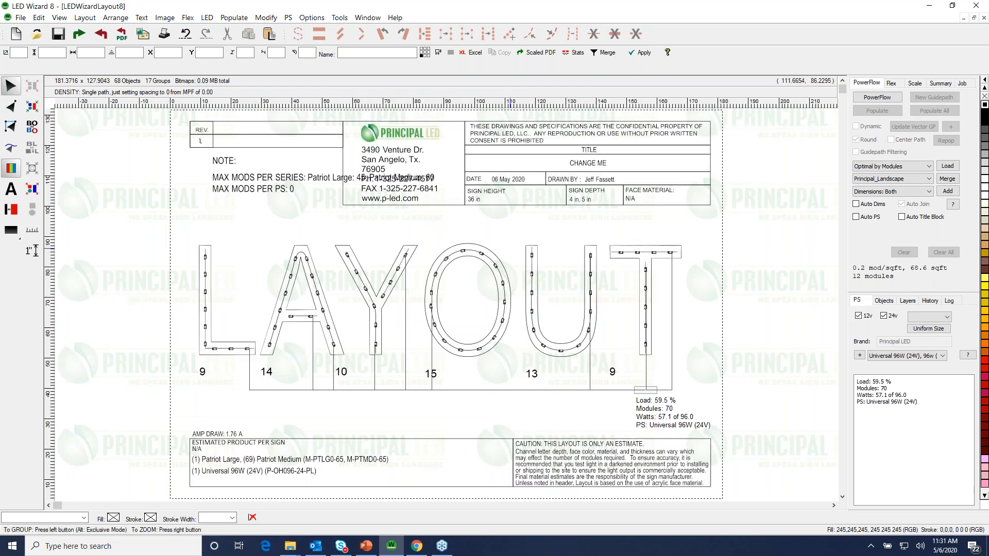
{"action": "left_click_drag", "start_coordinate": [442, 250], "coordinate": [806, 124]}
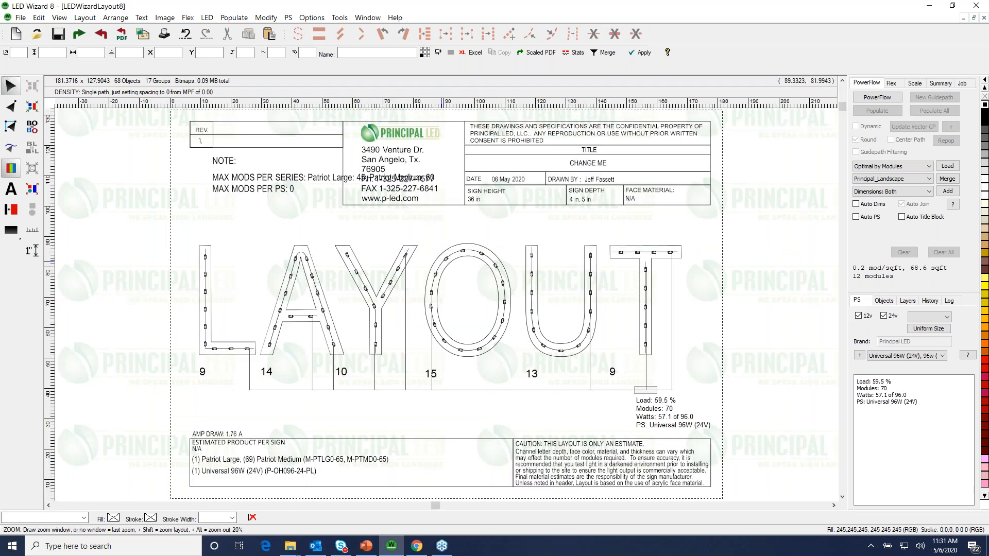
Ungroup the whole layout so the title block texts can be edited individually
{"action": "left_click", "coordinate": [406, 242]}
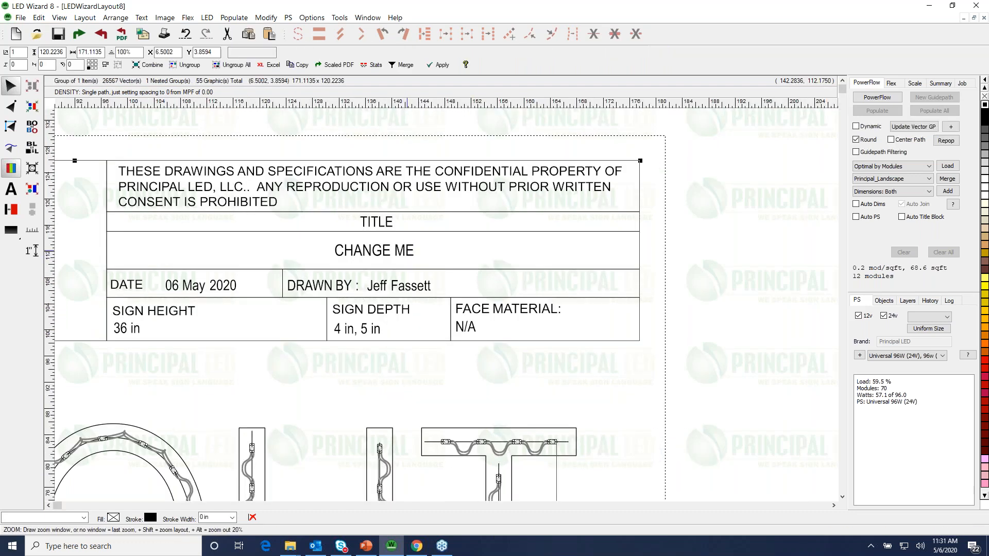
{"action": "right_click", "coordinate": [407, 240]}
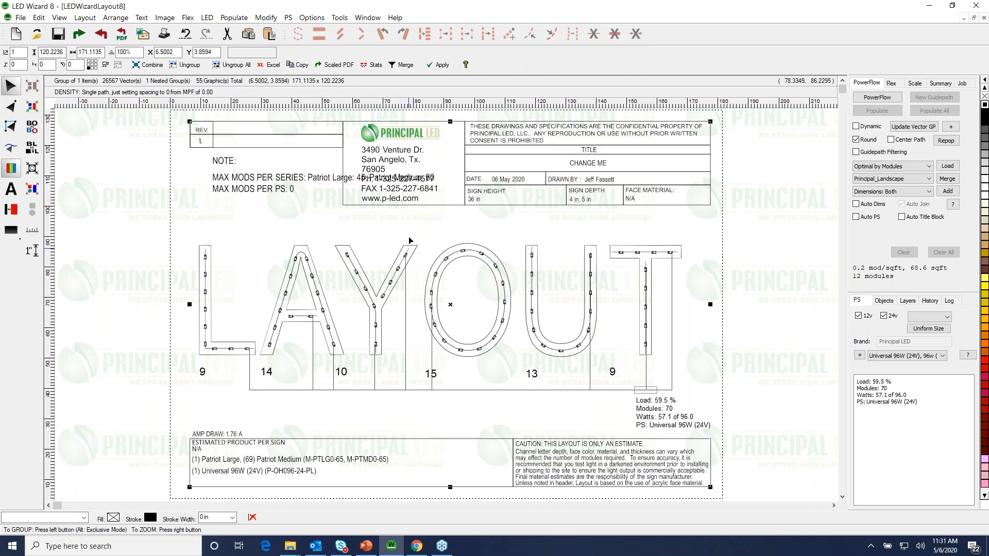
{"action": "left_click", "coordinate": [188, 64]}
{"action": "left_click", "coordinate": [587, 170]}
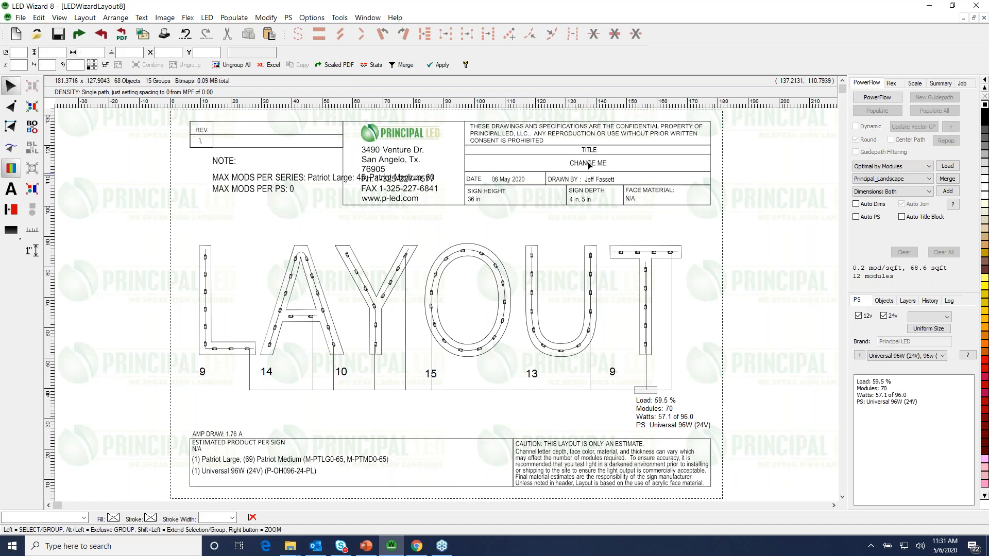
Replace the CHANGE ME placeholder in the title block with the text "title"
{"action": "left_click", "coordinate": [588, 164]}
{"action": "left_click_drag", "start_coordinate": [513, 195], "coordinate": [668, 140]}
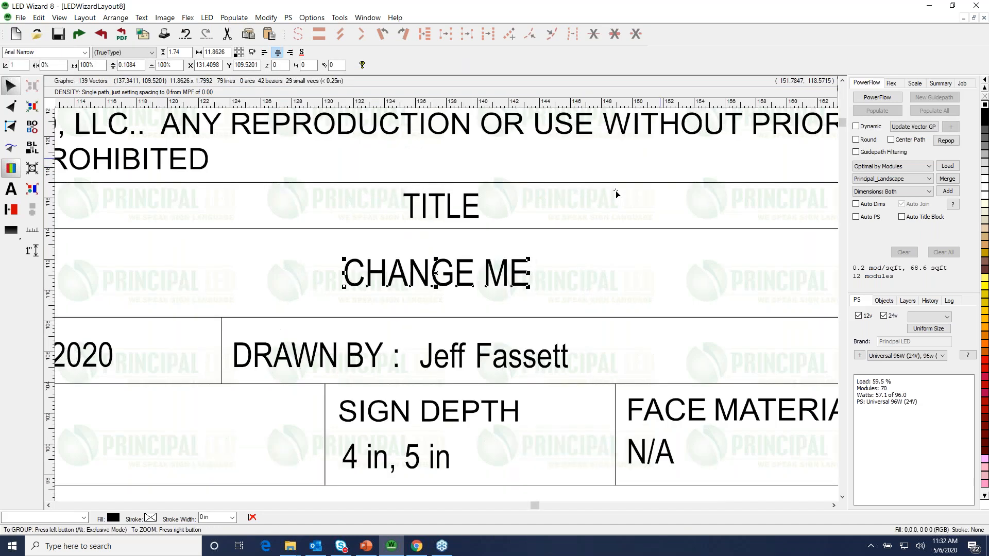
{"action": "double_click", "coordinate": [423, 297]}
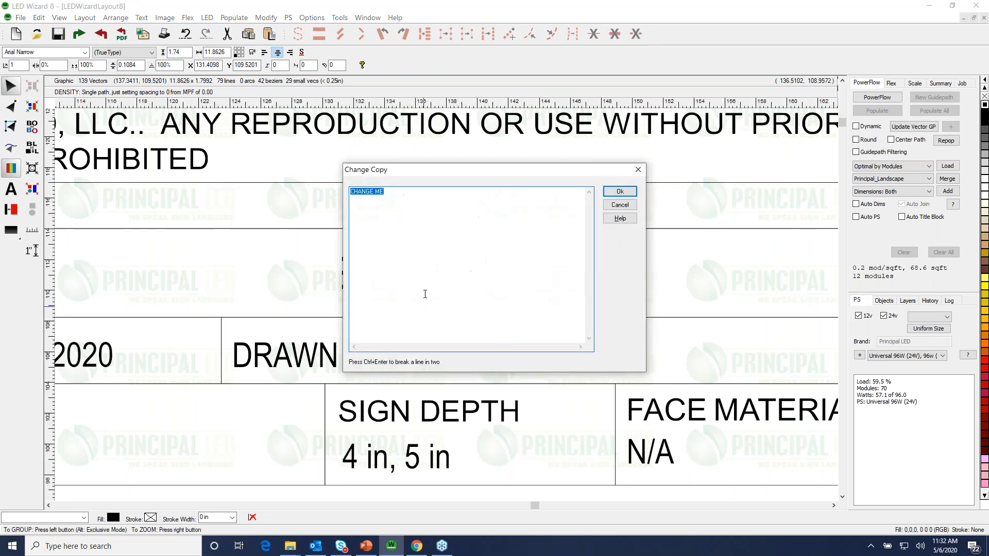
{"action": "type", "text": "title"}
{"action": "key", "text": "Return"}
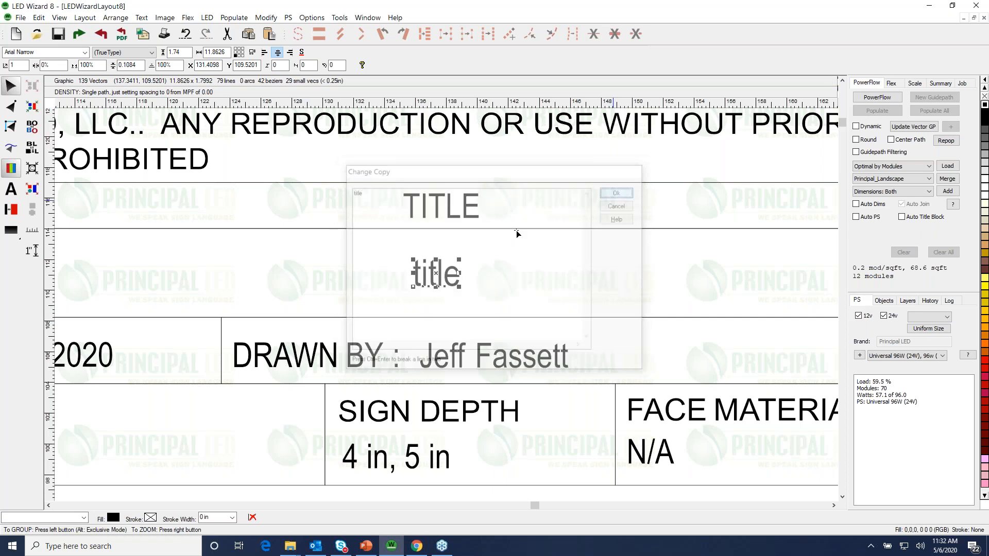
Enlarge the new title text to about 3.33 in high and reposition it inside its title block cell
{"action": "left_click", "coordinate": [11, 189]}
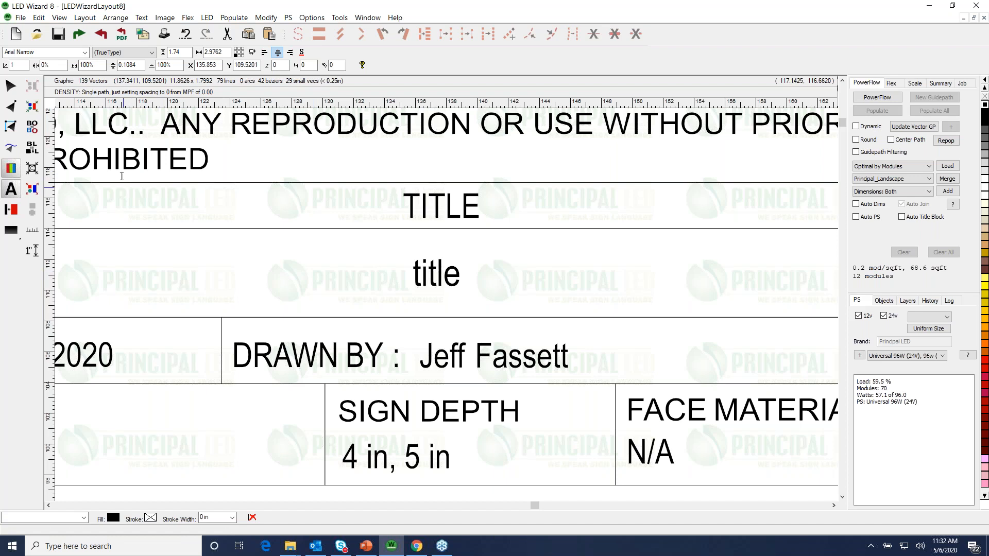
{"action": "left_click", "coordinate": [10, 86]}
{"action": "left_click_drag", "start_coordinate": [433, 277], "coordinate": [501, 256]}
{"action": "mouse_move", "coordinate": [435, 261]}
{"action": "left_mouse_down"}
{"action": "mouse_move", "coordinate": [449, 265]}
{"action": "mouse_move", "coordinate": [444, 272]}
{"action": "left_mouse_up"}
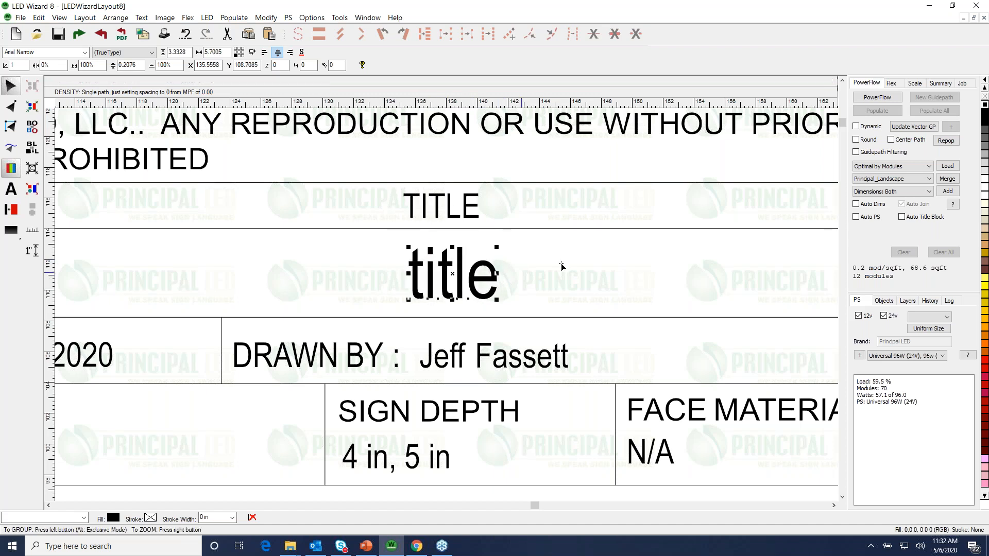
Set the job's face material to 7328 0.1875 in and its lighting to Face Lit
{"action": "right_click", "coordinate": [576, 297]}
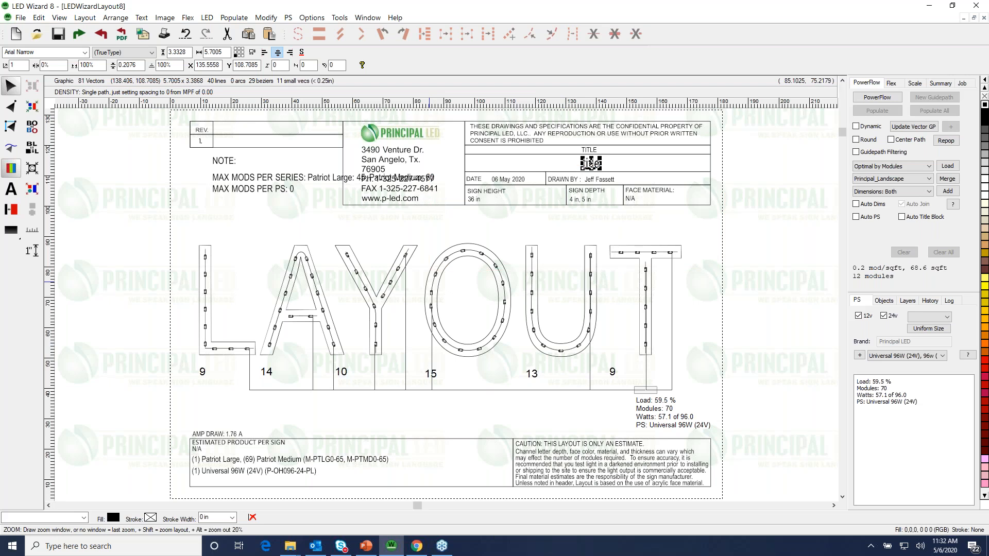
{"action": "right_click", "coordinate": [606, 222]}
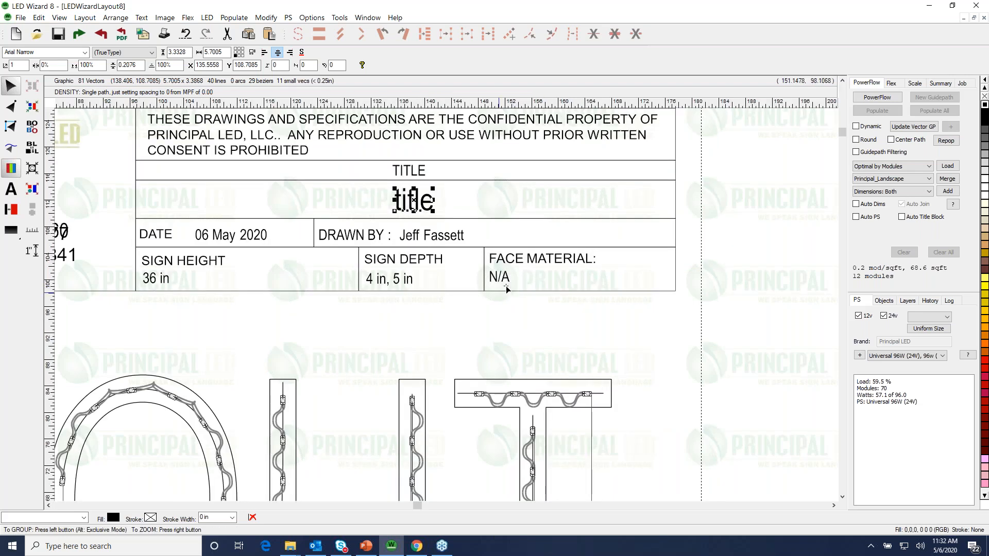
{"action": "left_click", "coordinate": [963, 84]}
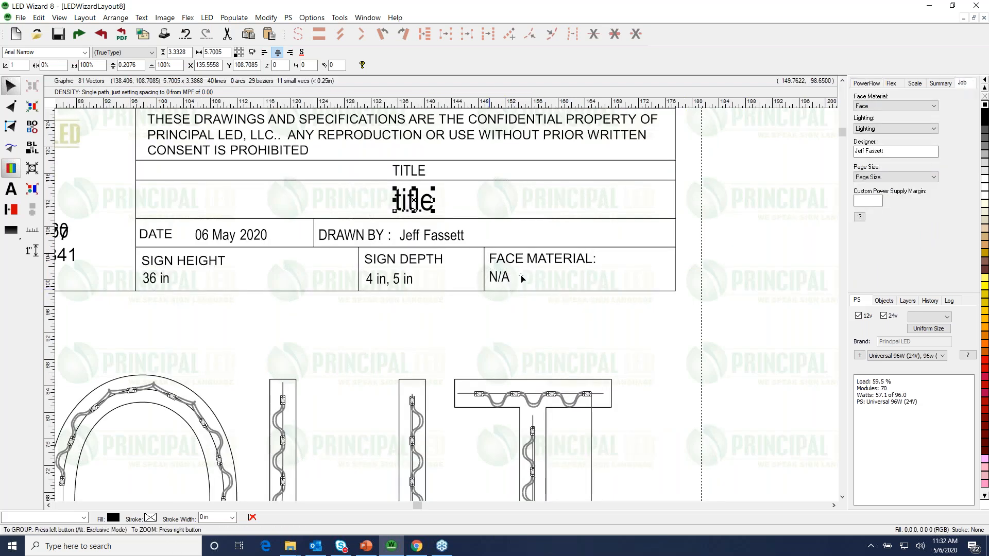
{"action": "left_click", "coordinate": [884, 107]}
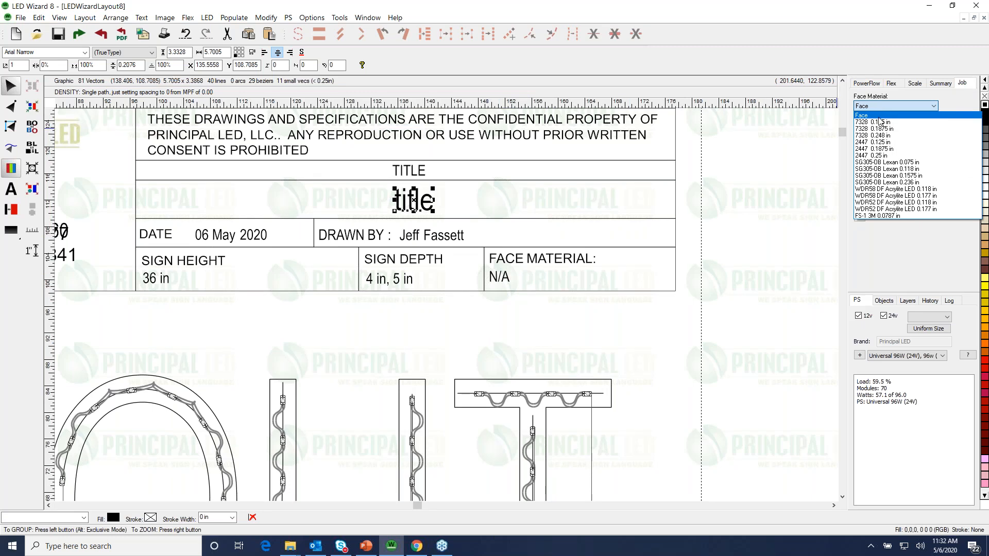
{"action": "left_click", "coordinate": [883, 129]}
{"action": "left_click", "coordinate": [883, 131]}
{"action": "left_click", "coordinate": [882, 148]}
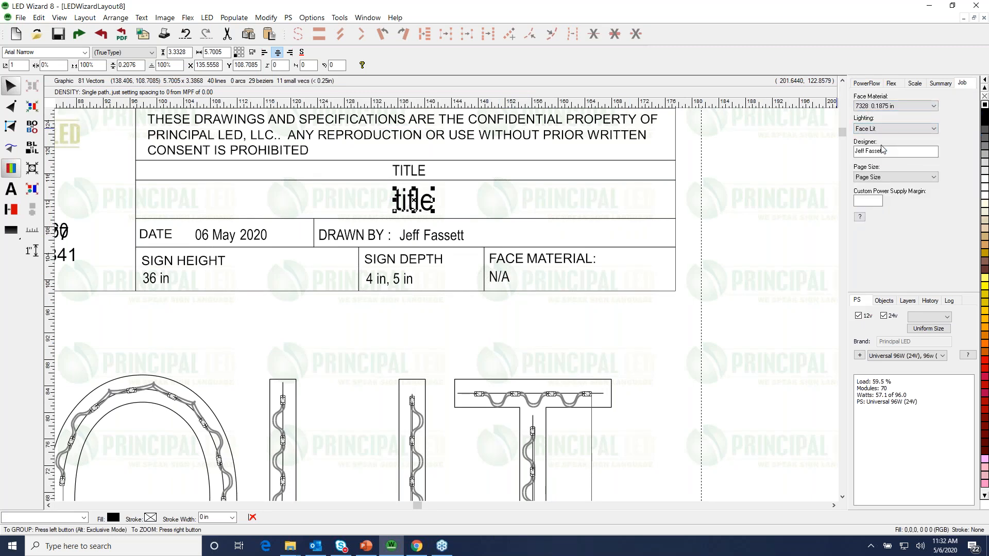
Set the job's page size to US Letter Landscape - 11 in x 8.5 in and deselect the title text
{"action": "left_click", "coordinate": [878, 178]}
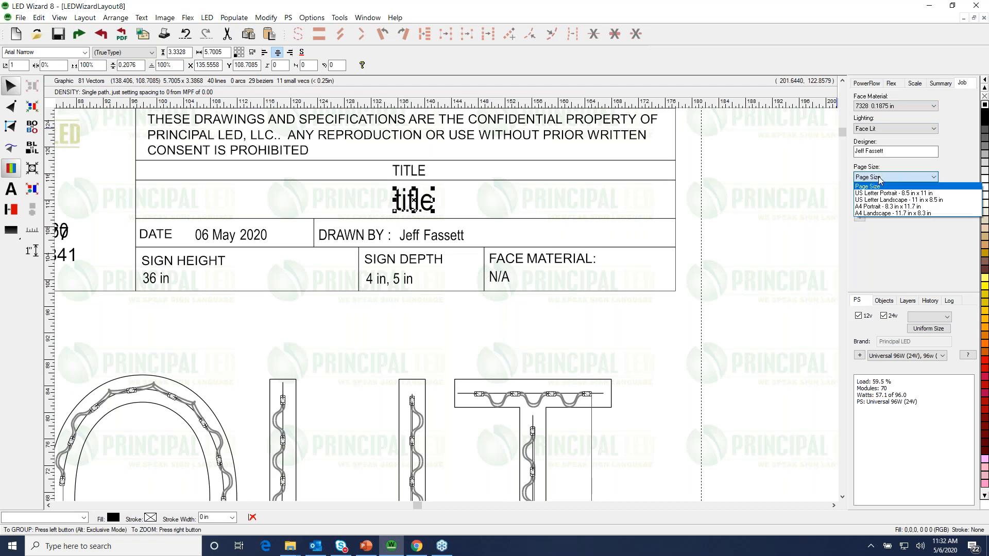
{"action": "left_click", "coordinate": [889, 200]}
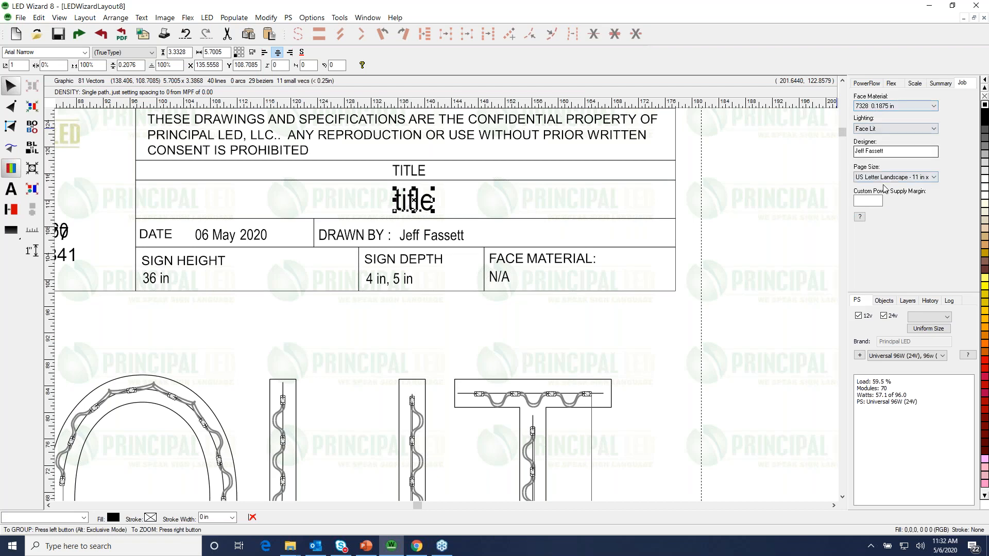
{"action": "left_click", "coordinate": [694, 228]}
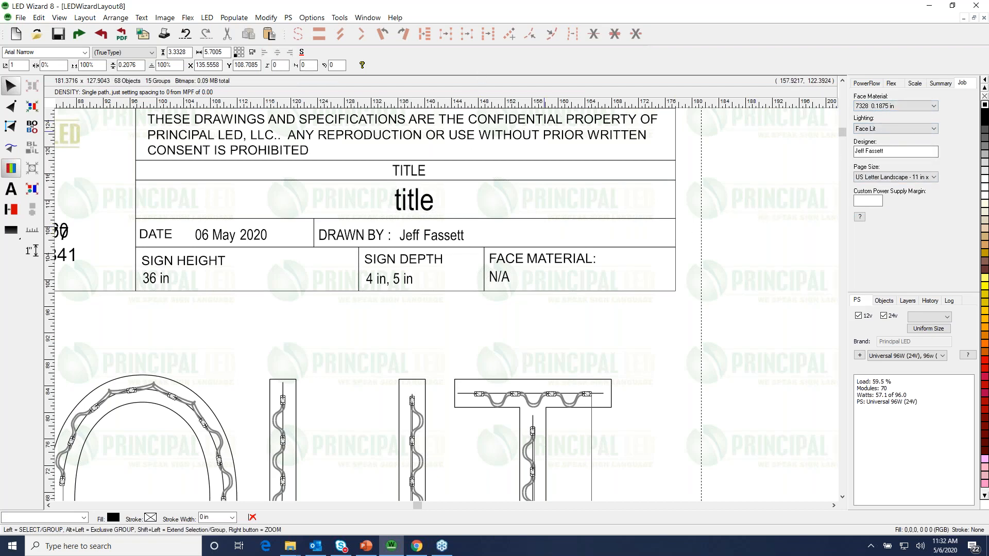
{"action": "left_click", "coordinate": [675, 176]}
{"action": "left_click", "coordinate": [708, 173]}
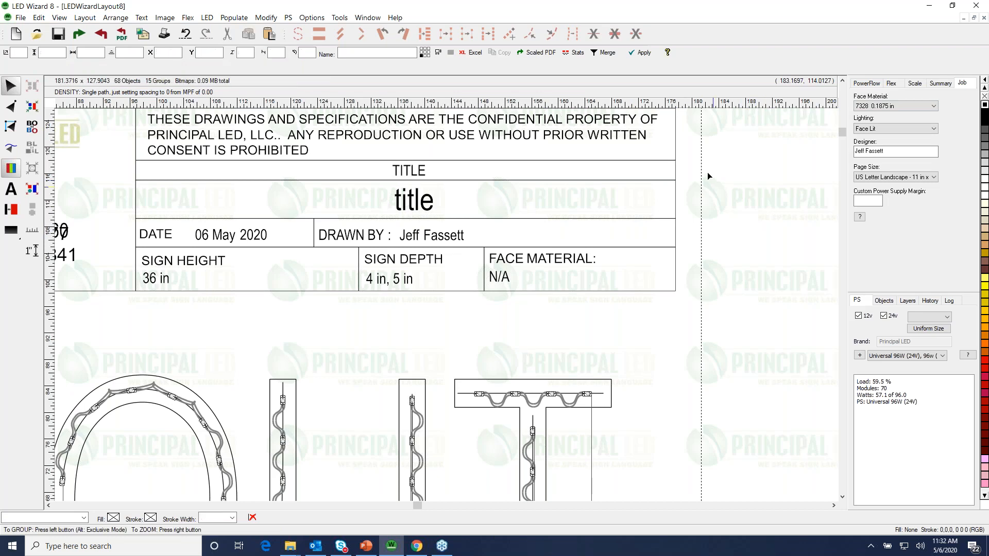
Update the layout's stats with the job settings and check the lighting entry in the estimated product block
{"action": "left_click", "coordinate": [575, 53]}
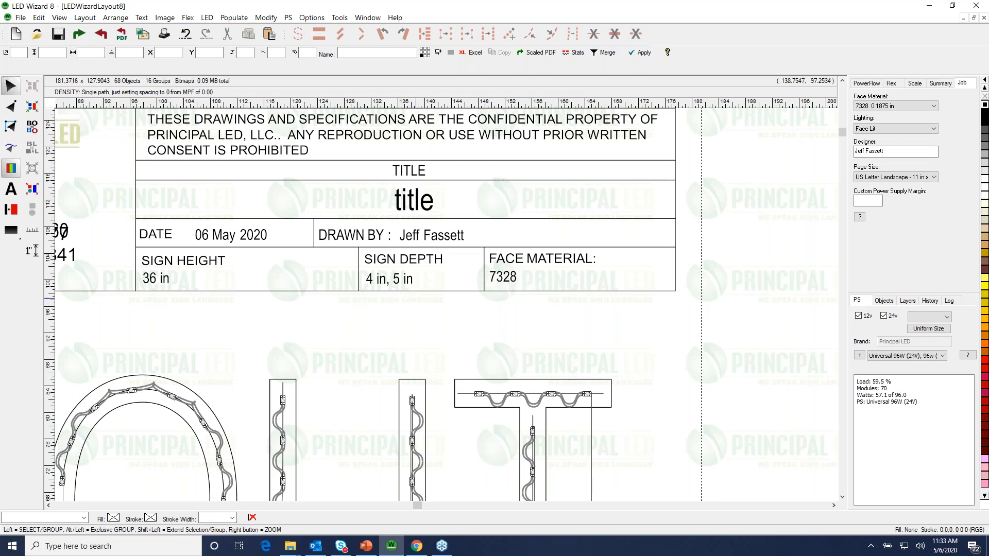
{"action": "right_click", "coordinate": [414, 282]}
{"action": "left_click_drag", "start_coordinate": [136, 403], "coordinate": [333, 470]}
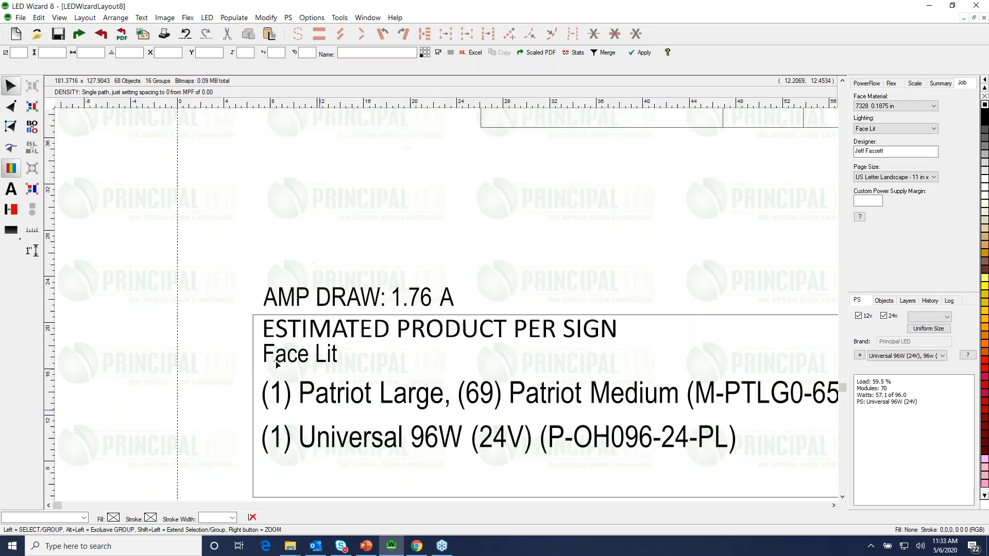
{"action": "right_click", "coordinate": [322, 354]}
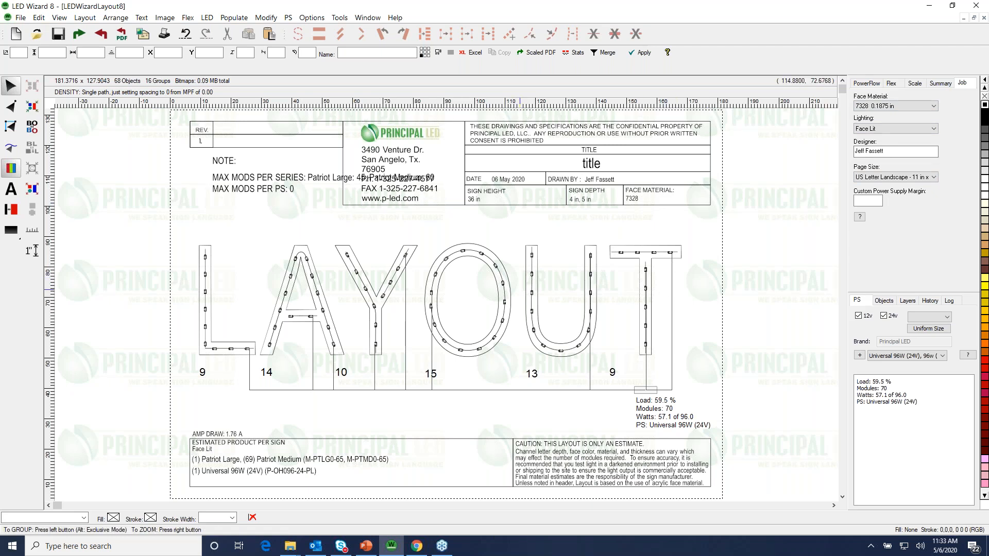
Nudge the power supply and its load label slightly away from the letter T, and deselect it
{"action": "left_click_drag", "start_coordinate": [660, 417], "coordinate": [662, 418]}
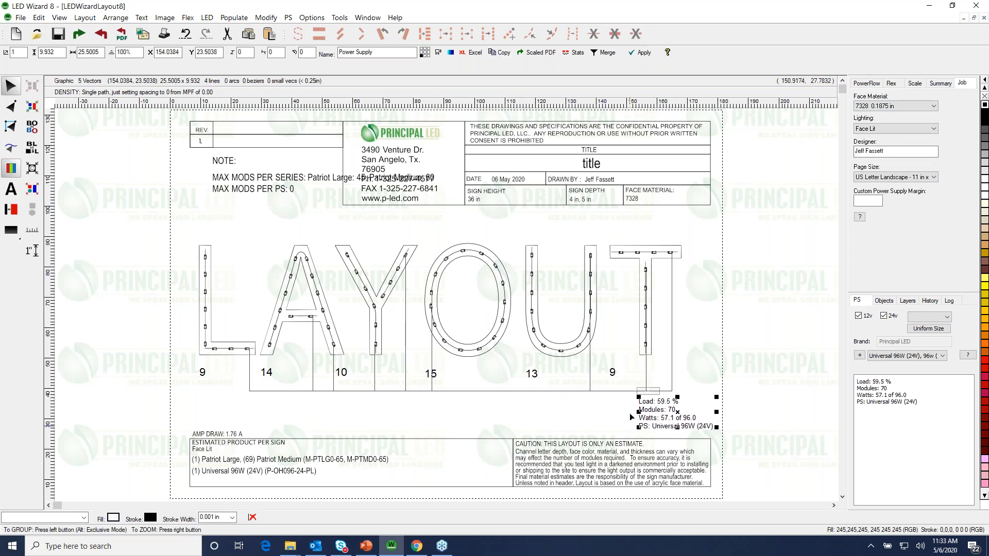
{"action": "left_click", "coordinate": [735, 390]}
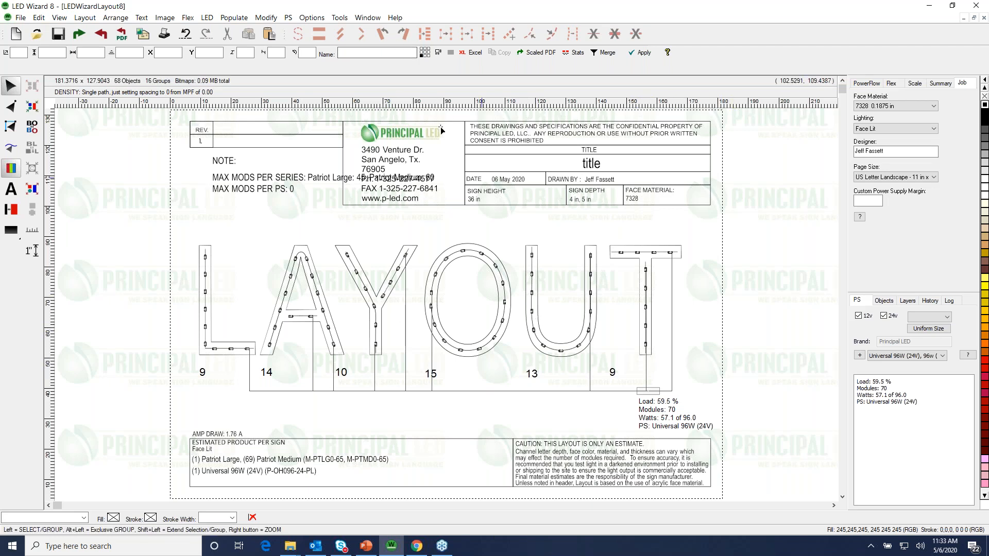
In LEDWizardLayout10, load the ellipse with a Universal 120W power supply and move that supply slightly higher above the ellipse
{"action": "left_click", "coordinate": [367, 18]}
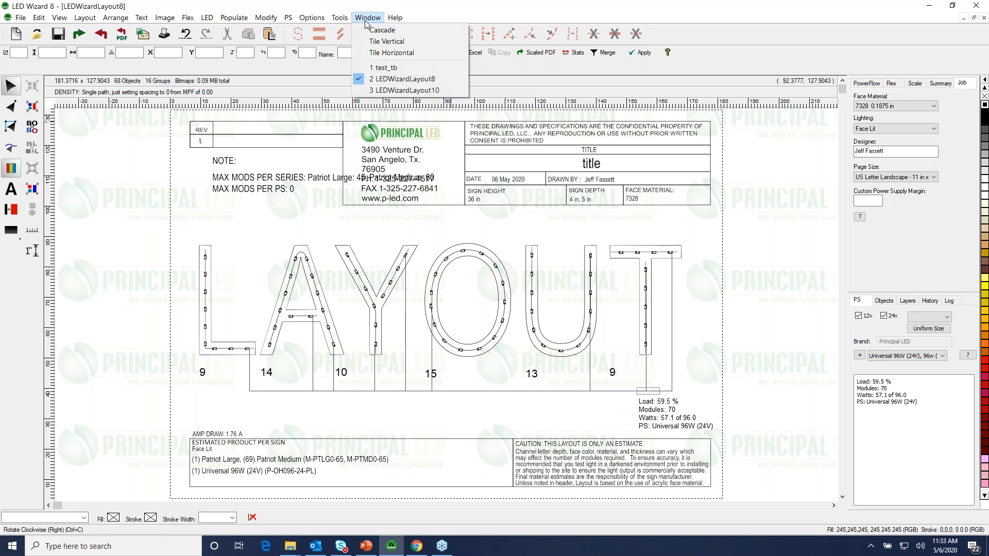
{"action": "left_click", "coordinate": [407, 86]}
{"action": "left_click_drag", "start_coordinate": [530, 227], "coordinate": [519, 233]}
{"action": "left_click", "coordinate": [854, 84]}
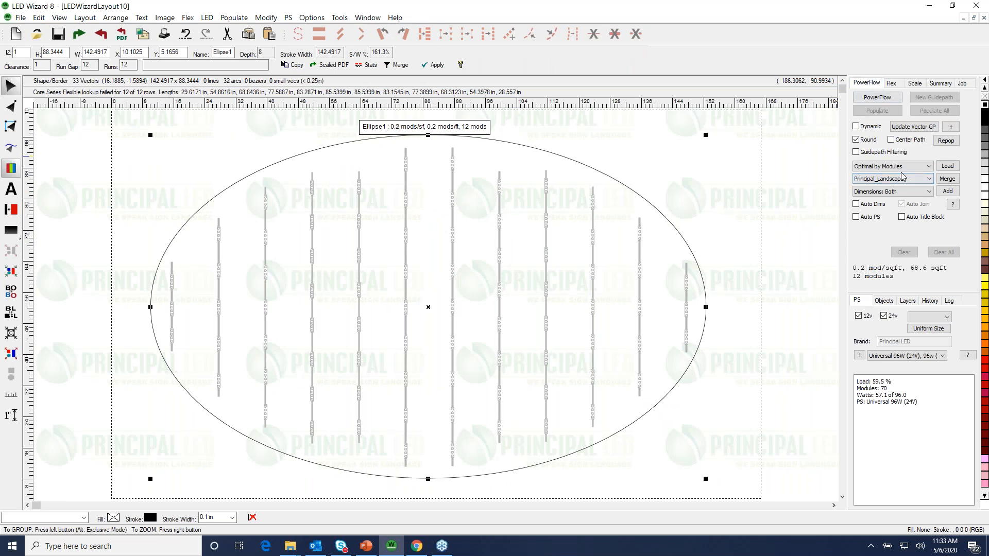
{"action": "left_click", "coordinate": [900, 356]}
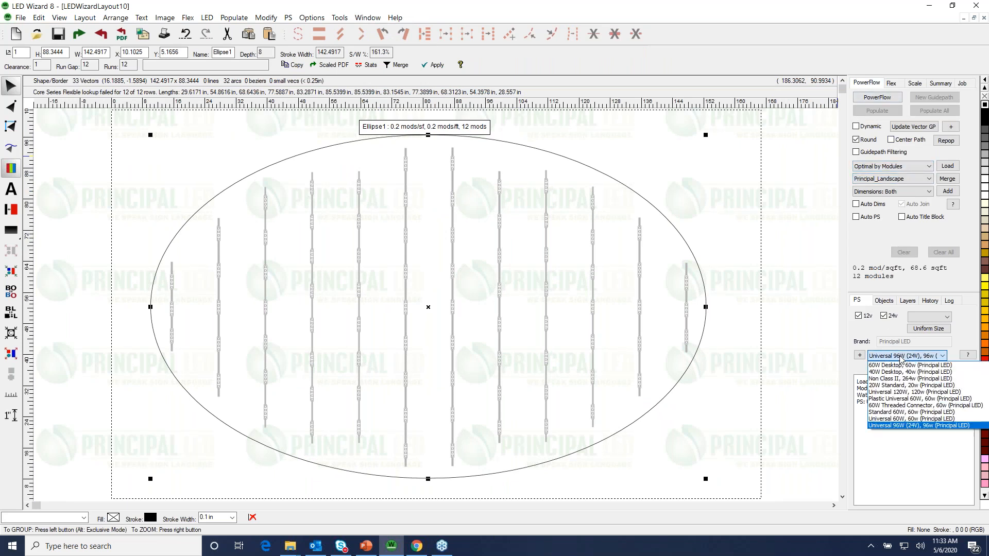
{"action": "left_click", "coordinate": [911, 392]}
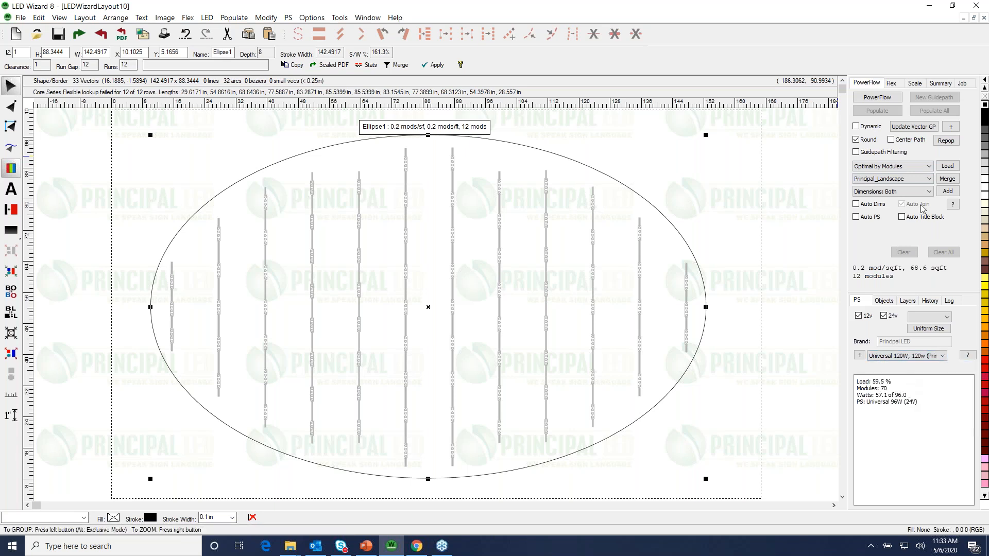
{"action": "left_click", "coordinate": [948, 167]}
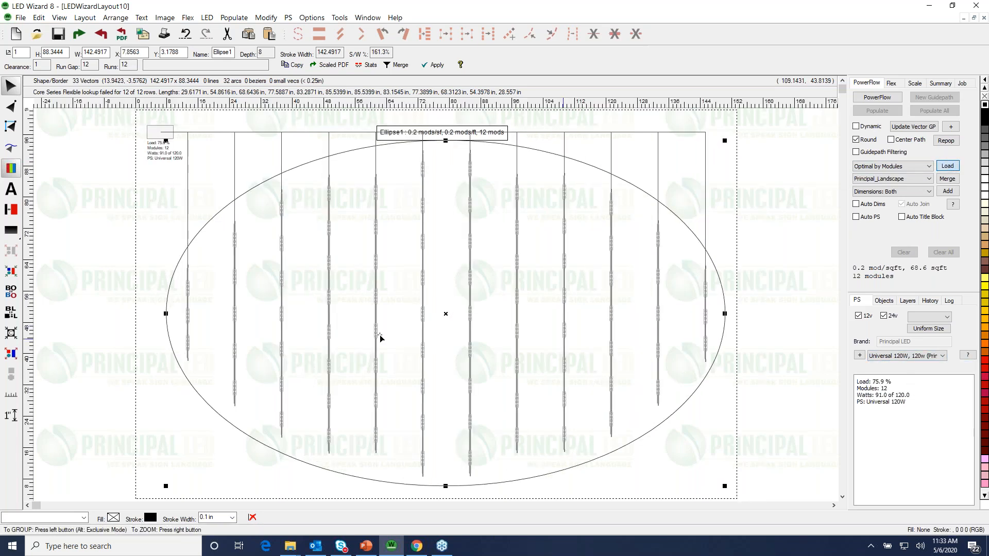
{"action": "left_click_drag", "start_coordinate": [160, 133], "coordinate": [163, 122]}
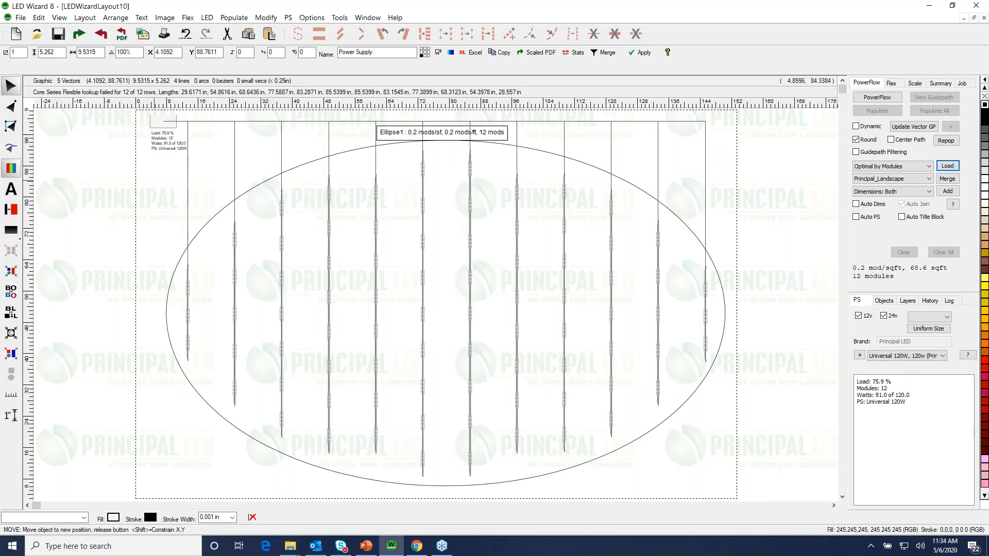
{"action": "left_click", "coordinate": [788, 240]}
Merge the Principal_Landscape_Stiks title block into the ellipse layout
{"action": "left_click", "coordinate": [906, 178]}
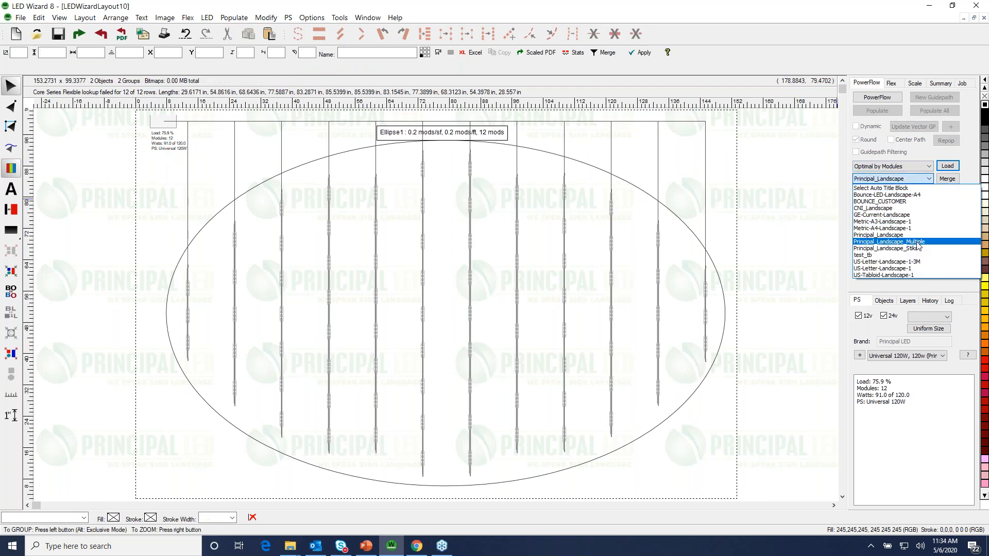
{"action": "left_click", "coordinate": [922, 249]}
{"action": "left_click", "coordinate": [948, 179]}
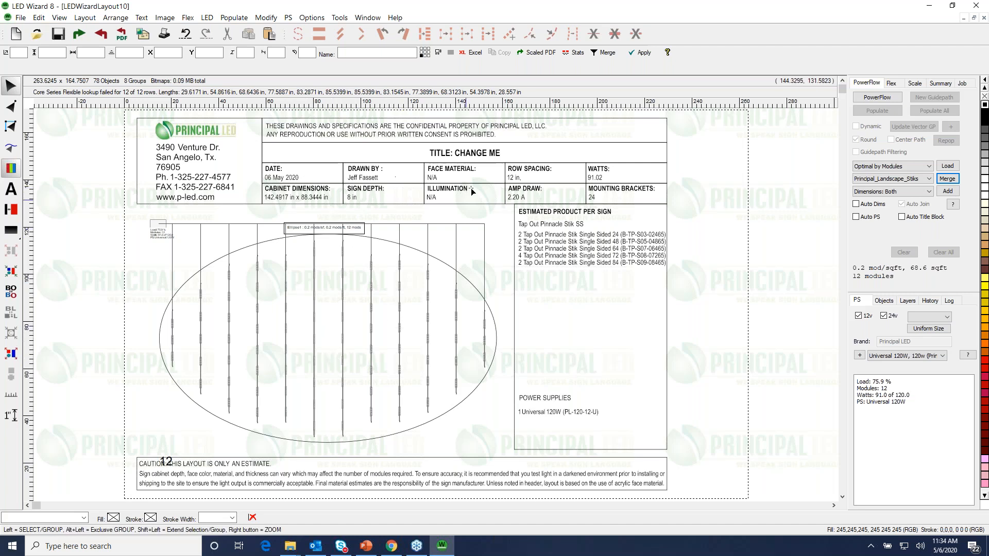
Examine the merged title block's mounting brackets, estimated product and power supplies entries
{"action": "left_click_drag", "start_coordinate": [493, 153], "coordinate": [684, 275]}
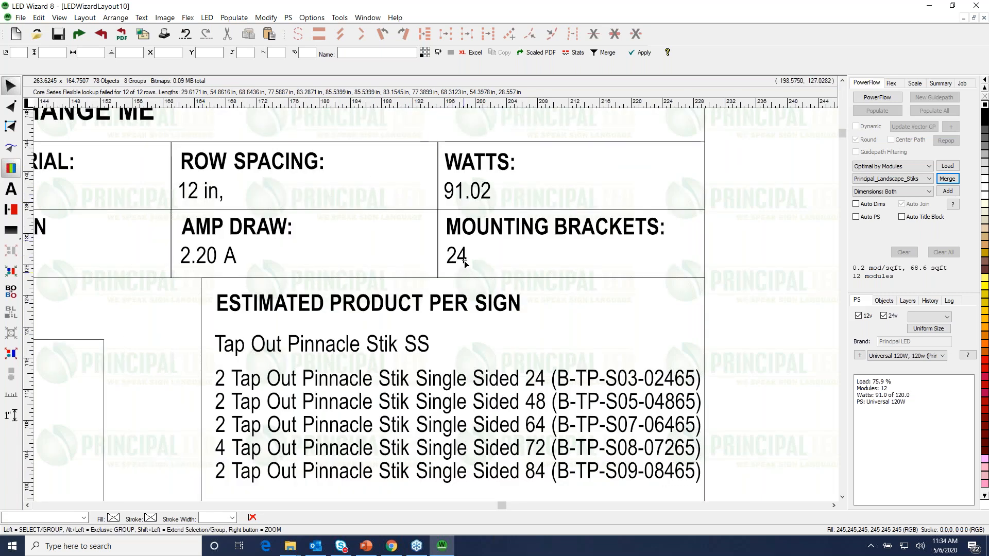
{"action": "right_click", "coordinate": [406, 396]}
{"action": "left_click_drag", "start_coordinate": [489, 200], "coordinate": [726, 329]}
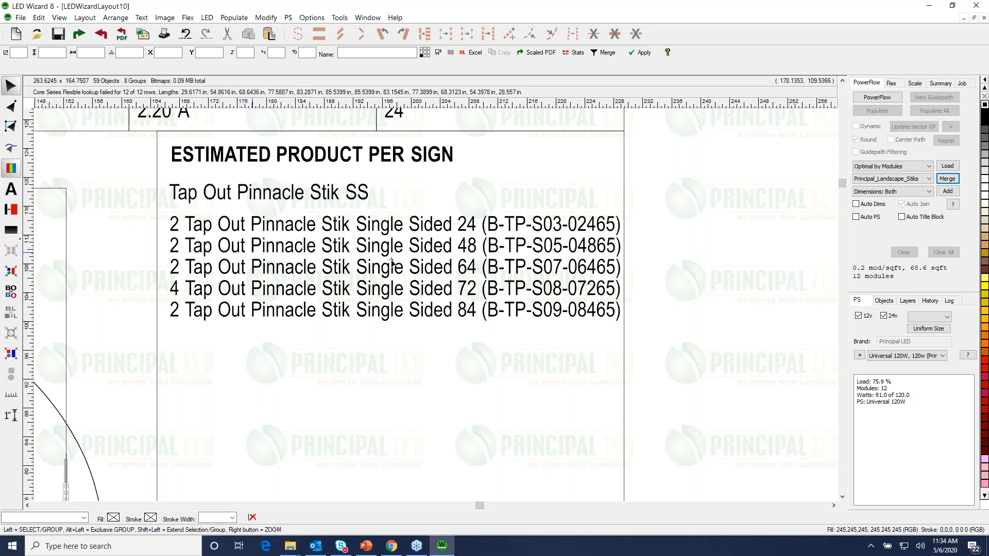
{"action": "right_click", "coordinate": [369, 333]}
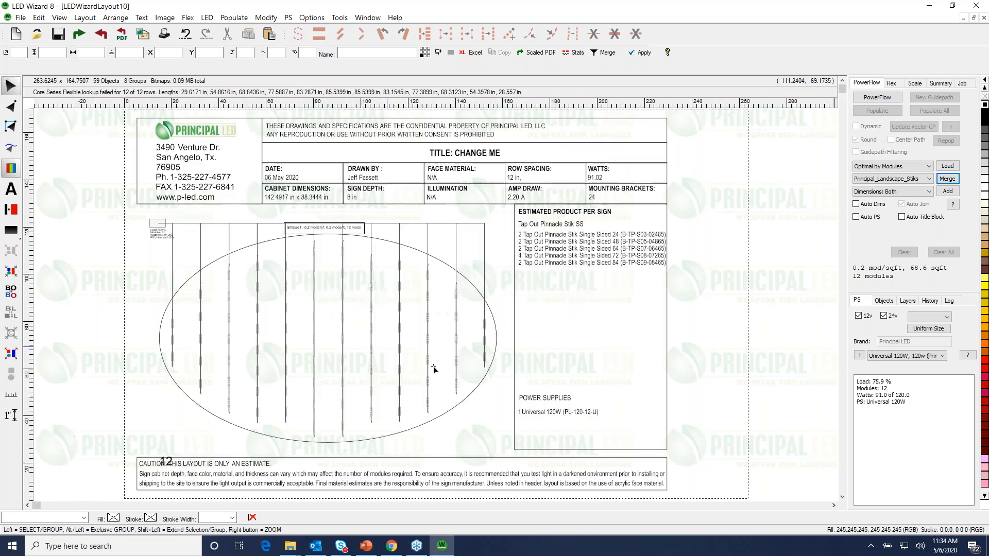
{"action": "left_click_drag", "start_coordinate": [496, 383], "coordinate": [646, 450]}
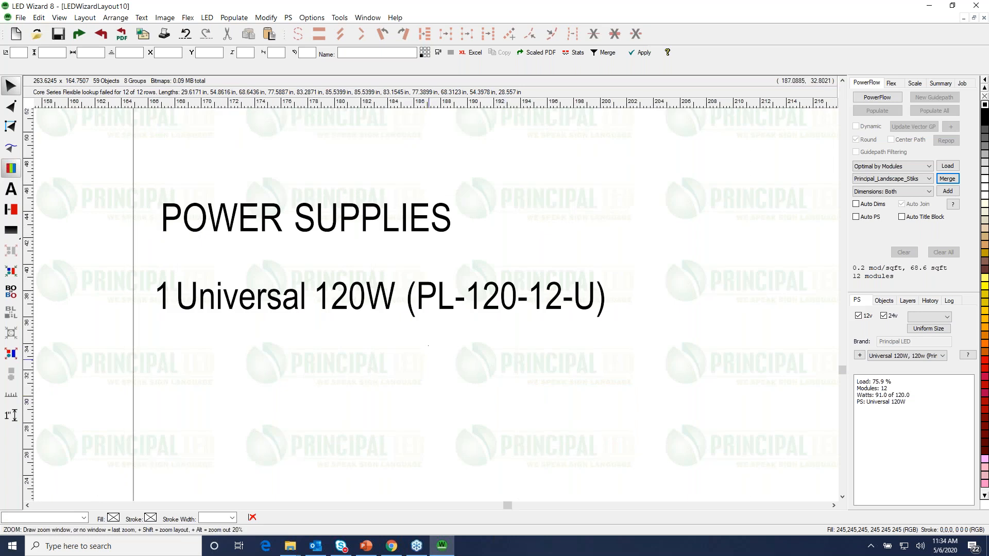
{"action": "right_click", "coordinate": [428, 351]}
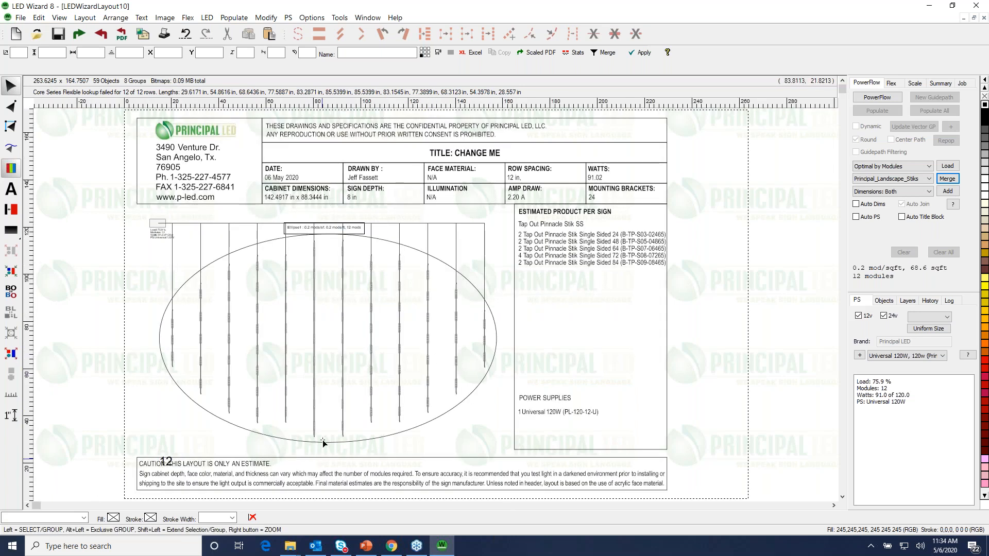
Ungroup the title block and change the AMP DRAW entry's variable text to "$_TOTAL_AMPS Amps"
{"action": "left_click", "coordinate": [526, 229]}
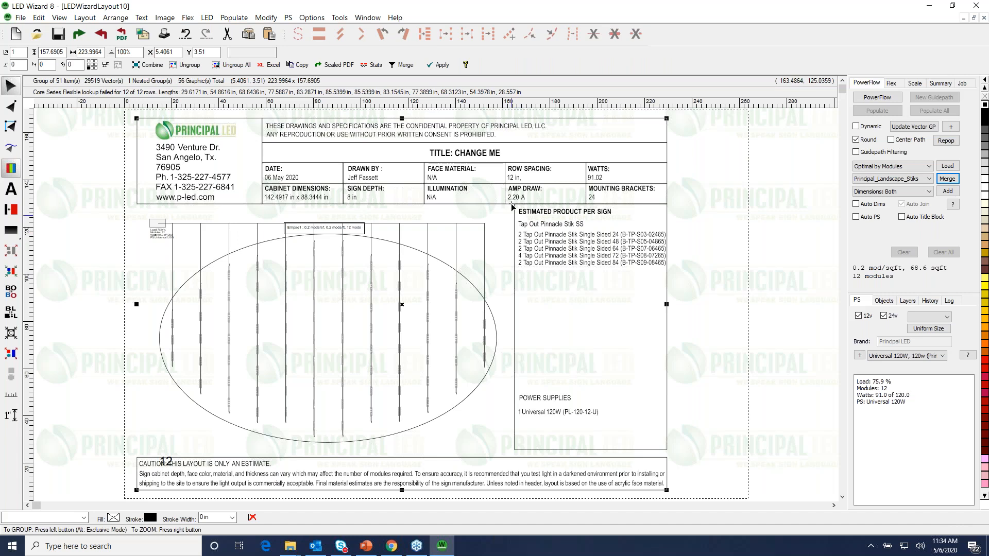
{"action": "left_click", "coordinate": [475, 217]}
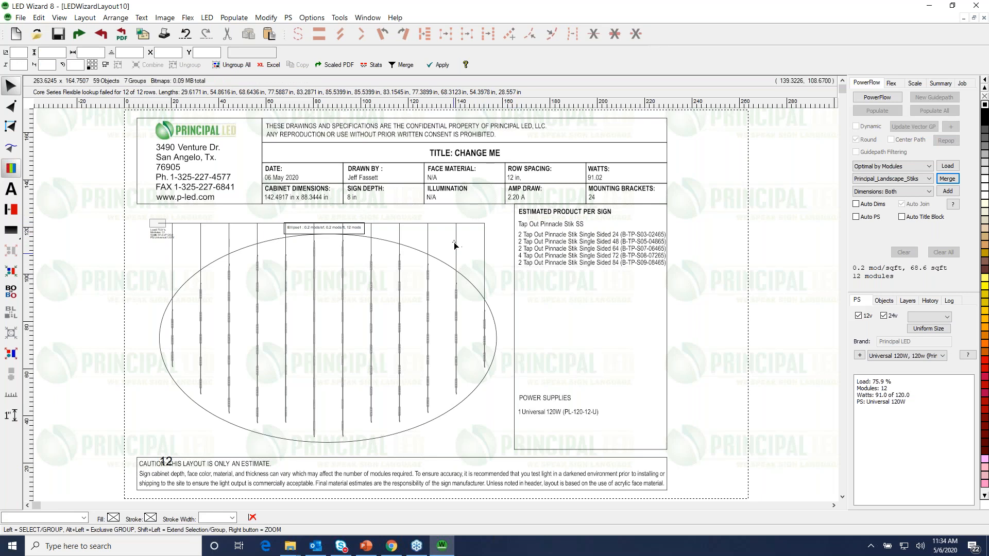
{"action": "left_click_drag", "start_coordinate": [441, 240], "coordinate": [688, 157]}
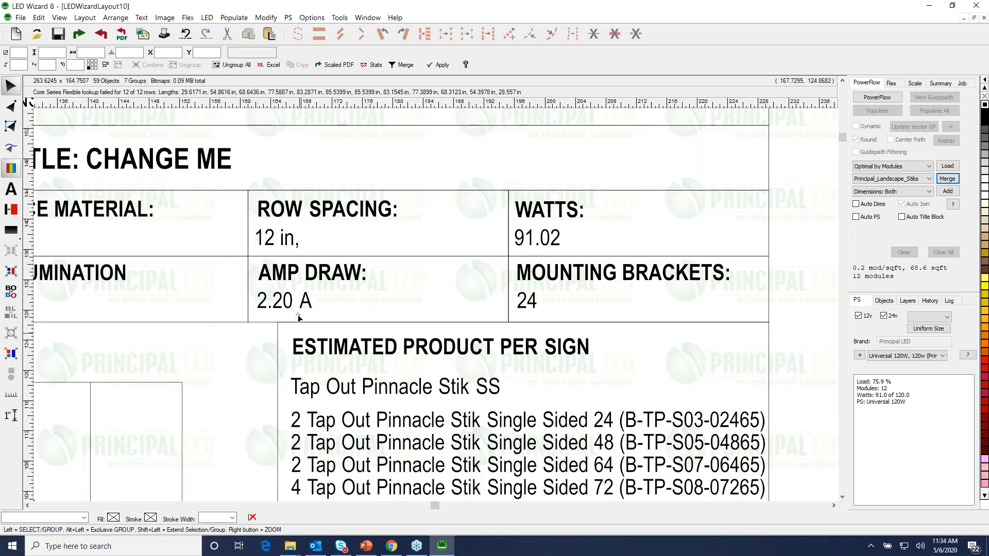
{"action": "left_click", "coordinate": [292, 309]}
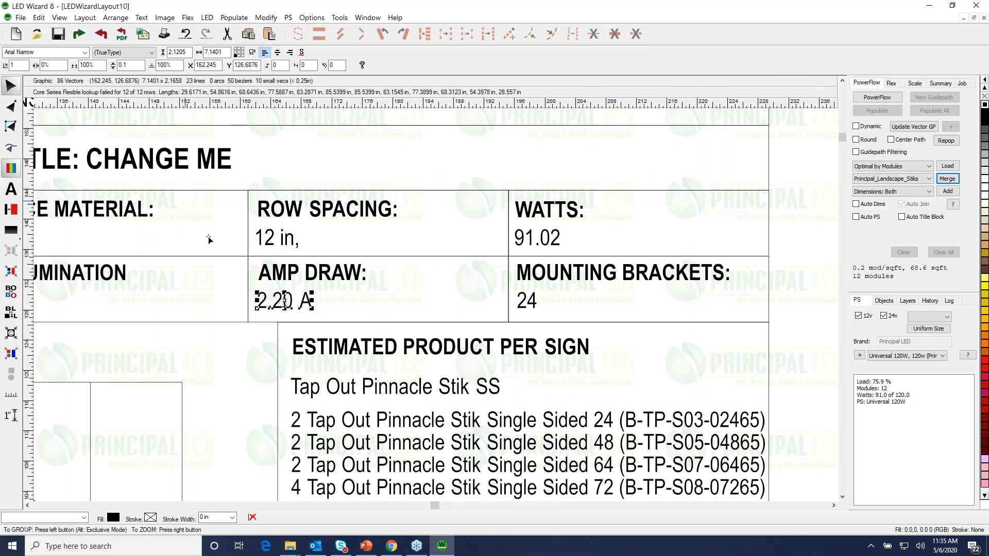
{"action": "left_click", "coordinate": [142, 18]}
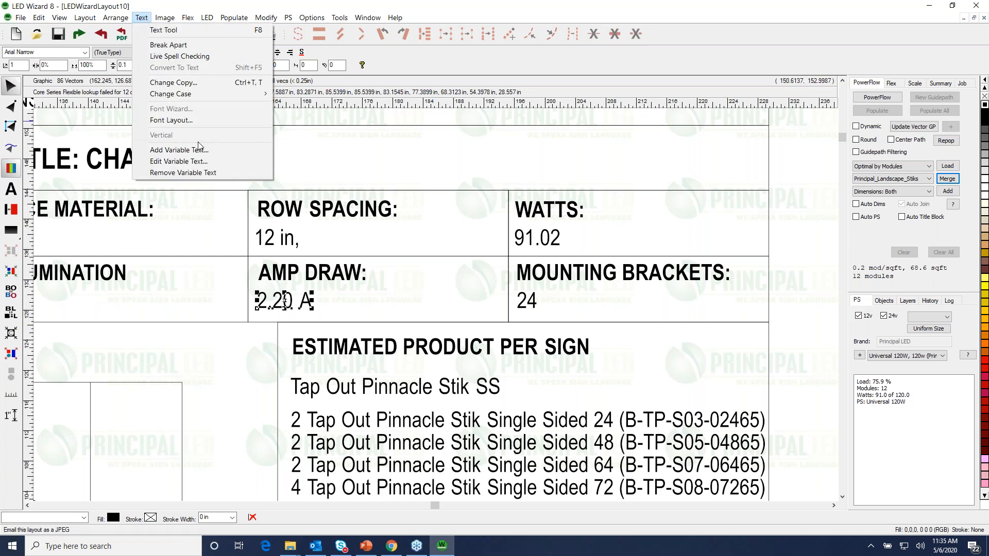
{"action": "left_click", "coordinate": [193, 162]}
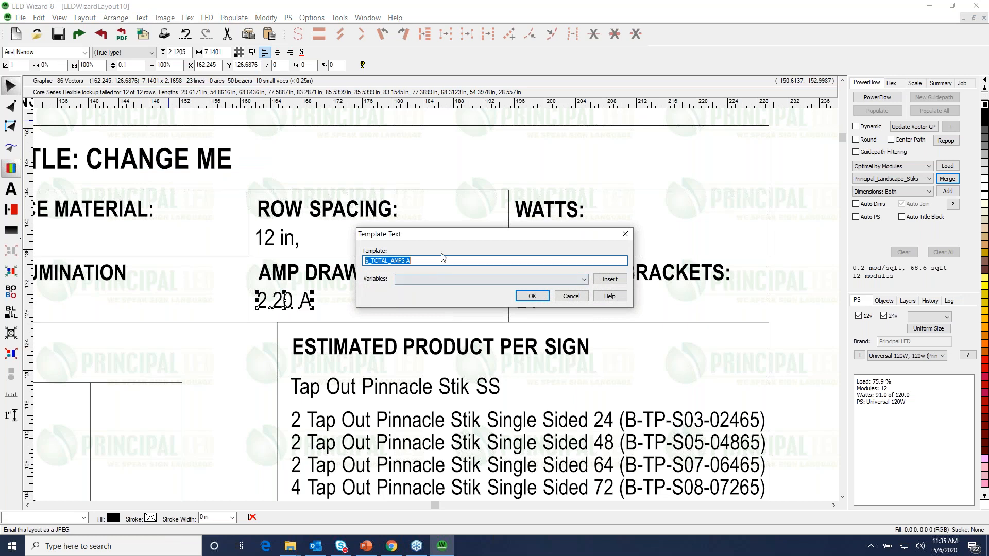
{"action": "left_click_drag", "start_coordinate": [449, 240], "coordinate": [462, 244]}
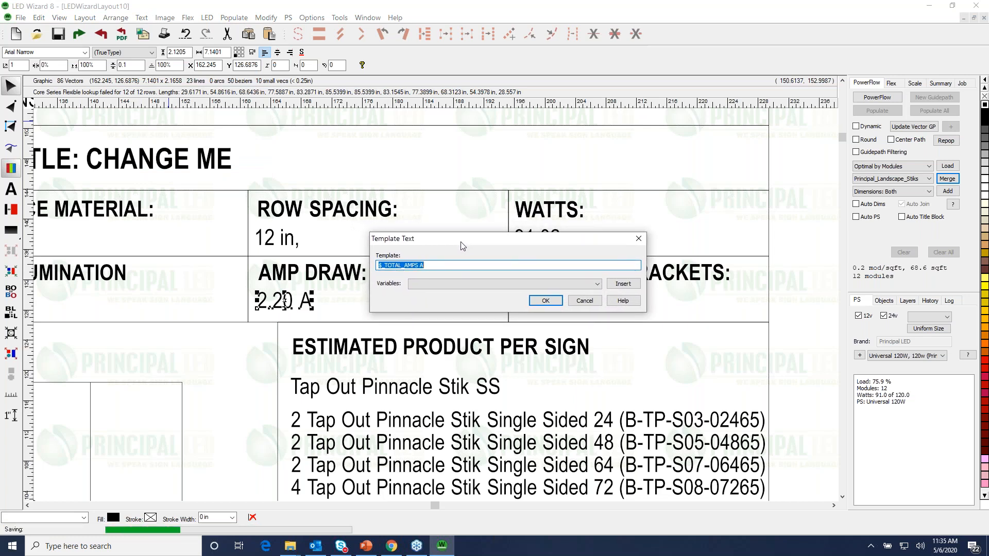
{"action": "left_click", "coordinate": [436, 263]}
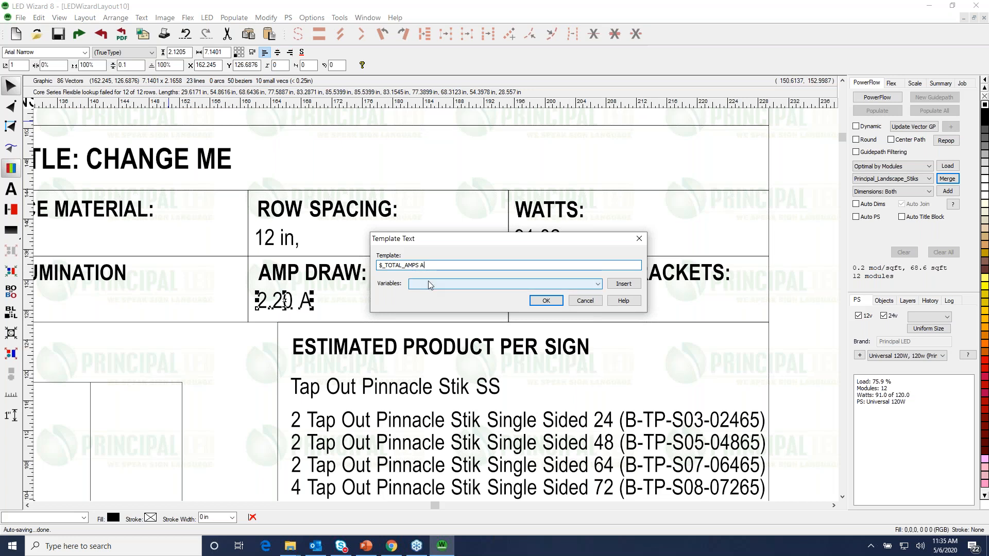
{"action": "type", "text": "mps"}
{"action": "left_click", "coordinate": [546, 301]}
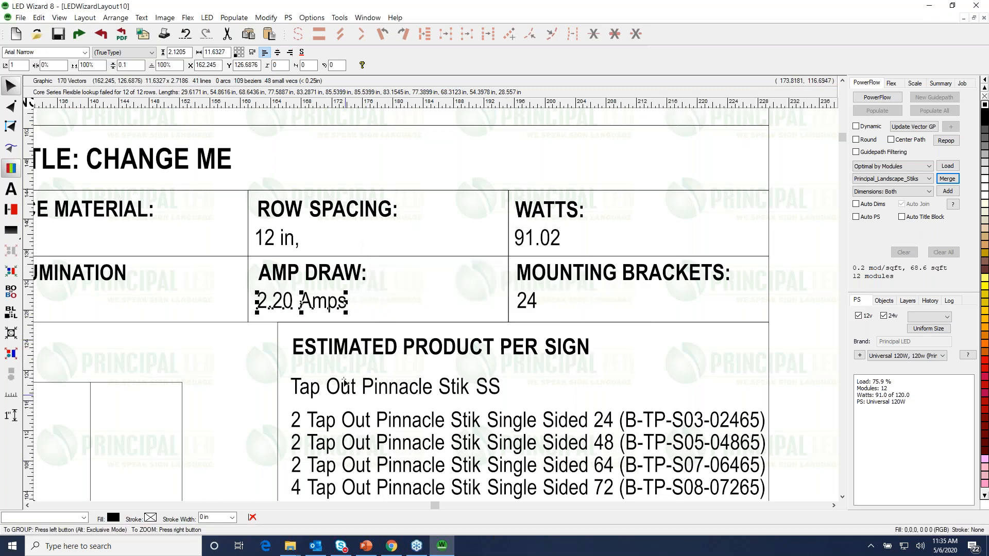
Browse the template variables available for the AMP DRAW text, leaving its template unedited, and return to the full layout
{"action": "left_click", "coordinate": [141, 17]}
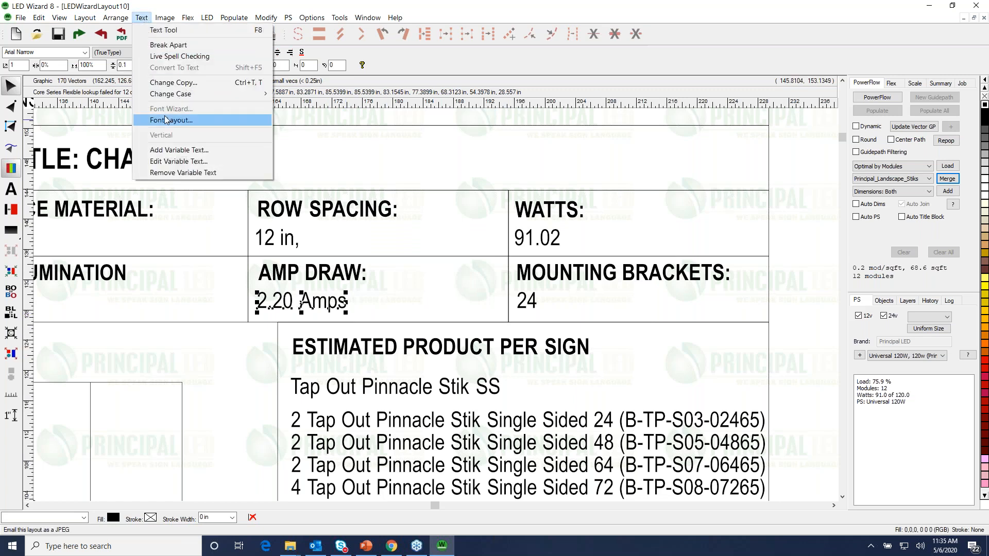
{"action": "left_click", "coordinate": [183, 161]}
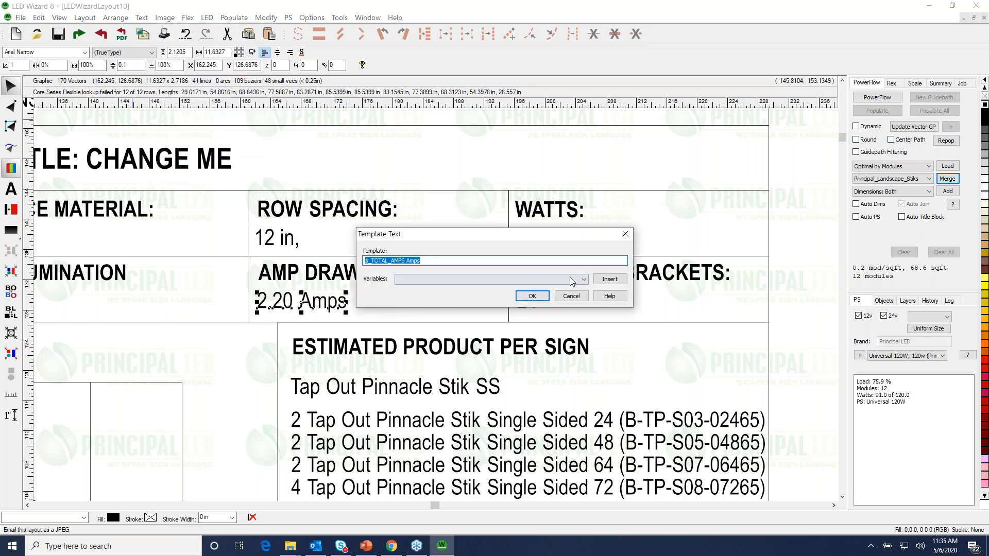
{"action": "left_click", "coordinate": [584, 280]}
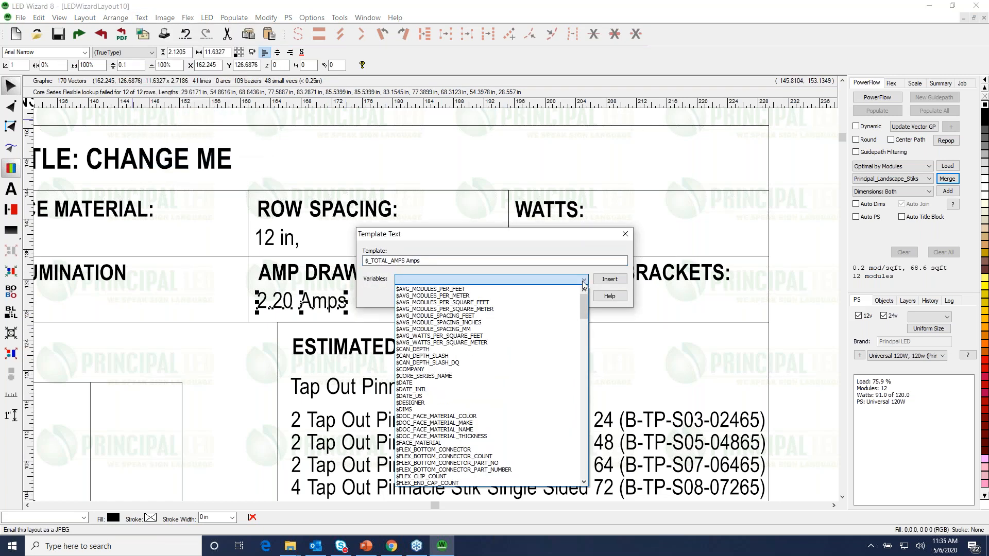
{"action": "left_click_drag", "start_coordinate": [585, 309], "coordinate": [590, 341]}
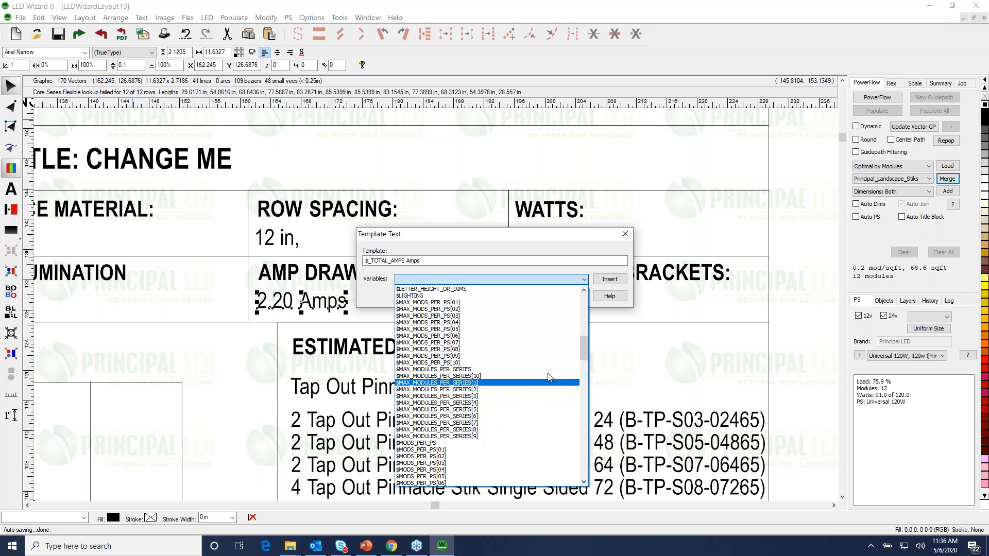
{"action": "left_click_drag", "start_coordinate": [585, 344], "coordinate": [577, 465]}
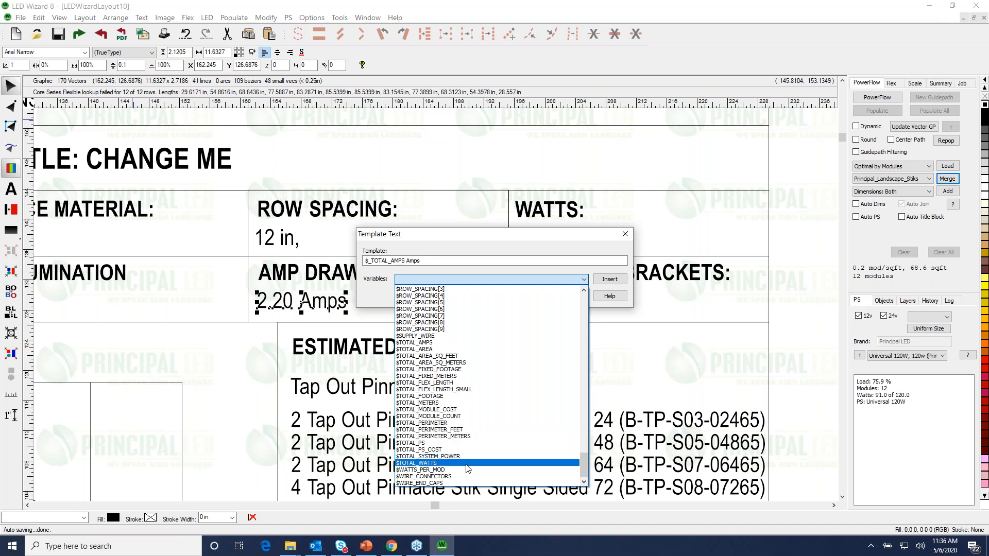
{"action": "scroll", "coordinate": [476, 452], "scroll_direction": "up", "scroll_amount": 2}
{"action": "scroll", "coordinate": [476, 451], "scroll_direction": "up", "scroll_amount": 15}
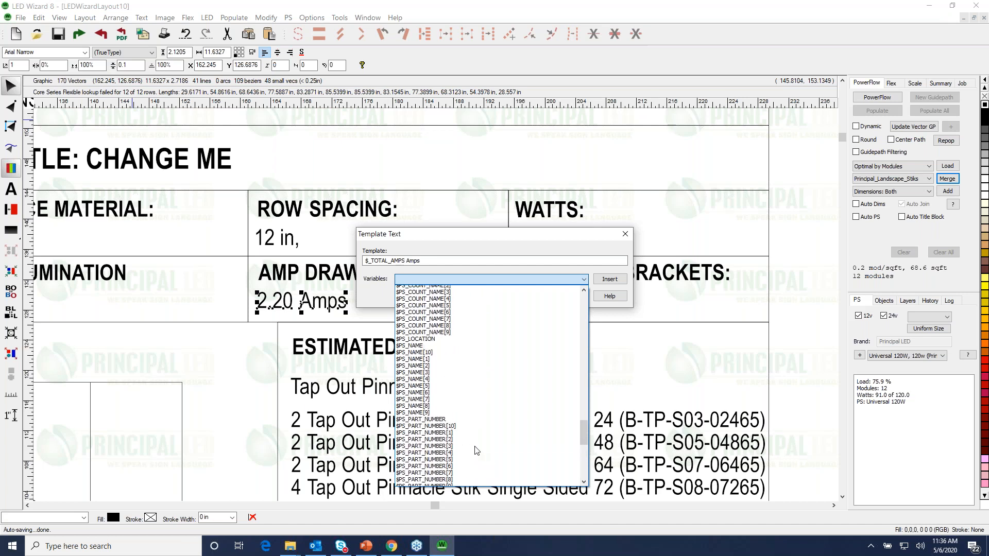
{"action": "scroll", "coordinate": [476, 451], "scroll_direction": "up", "scroll_amount": 9}
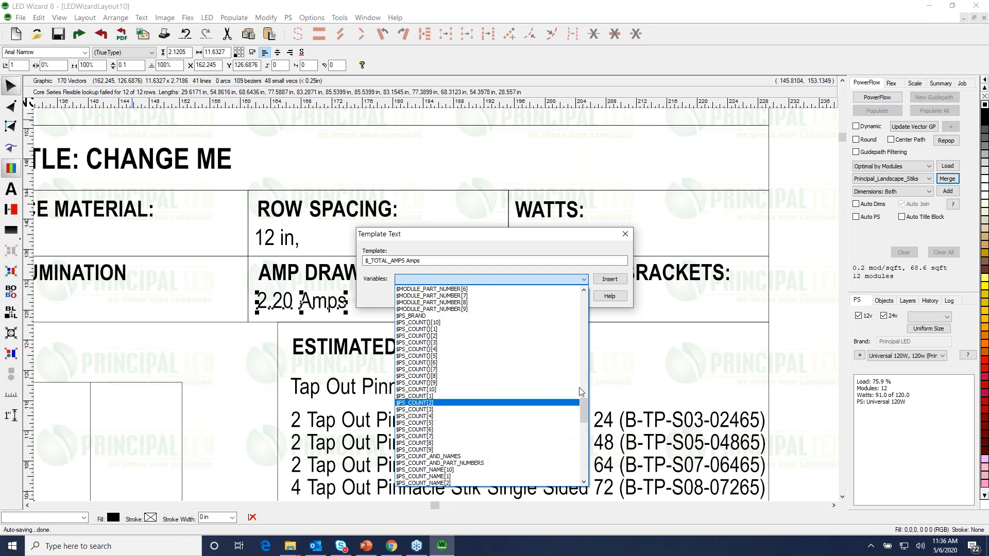
{"action": "left_click", "coordinate": [578, 240]}
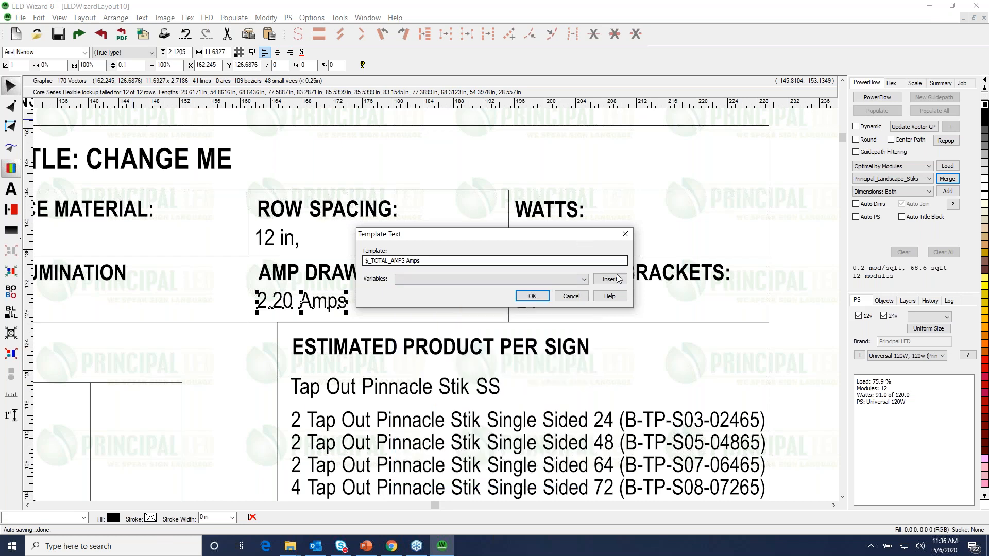
{"action": "left_click", "coordinate": [565, 297]}
{"action": "right_click", "coordinate": [674, 338]}
{"action": "right_click", "coordinate": [673, 338]}
{"action": "left_click", "coordinate": [709, 330]}
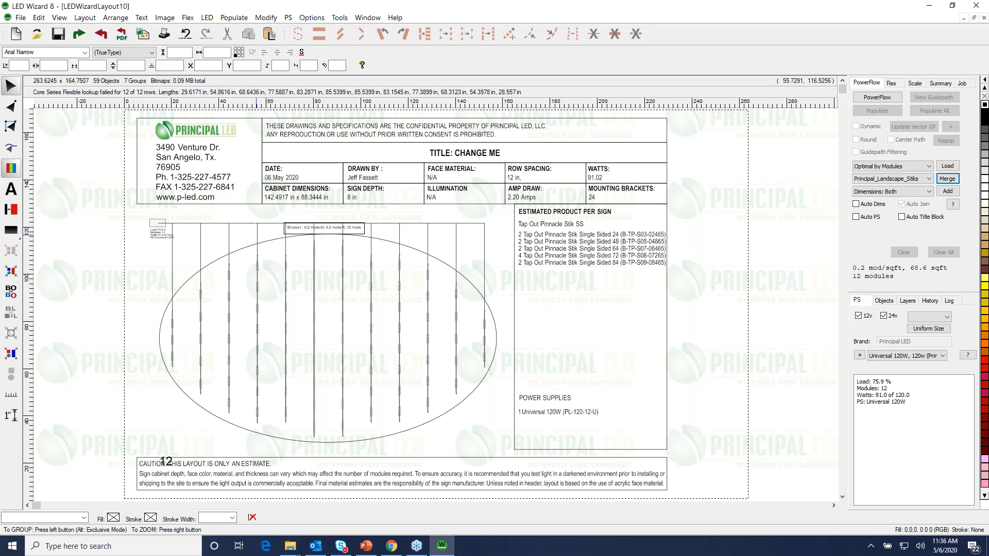
Switch to the test_tb title block document
{"action": "left_click", "coordinate": [368, 18]}
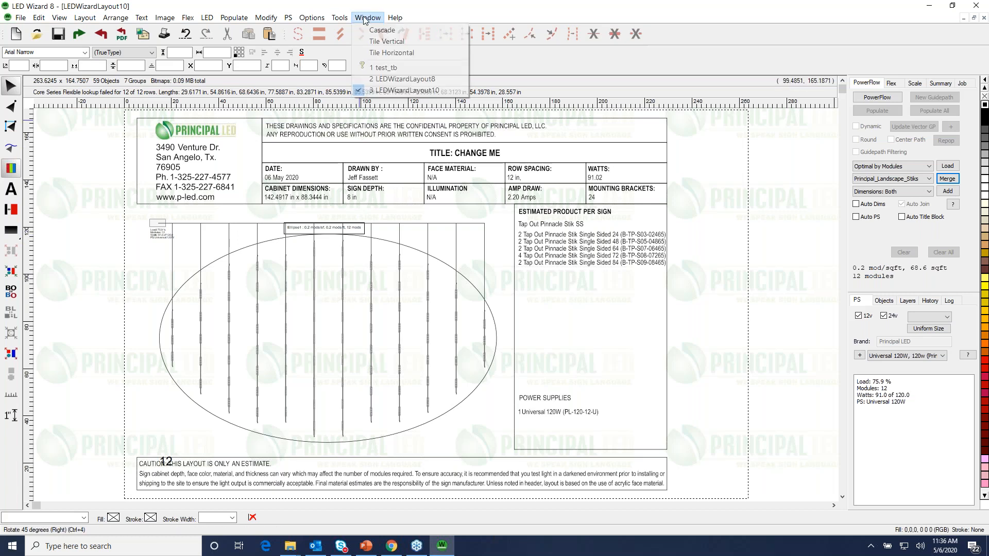
{"action": "left_click", "coordinate": [387, 68]}
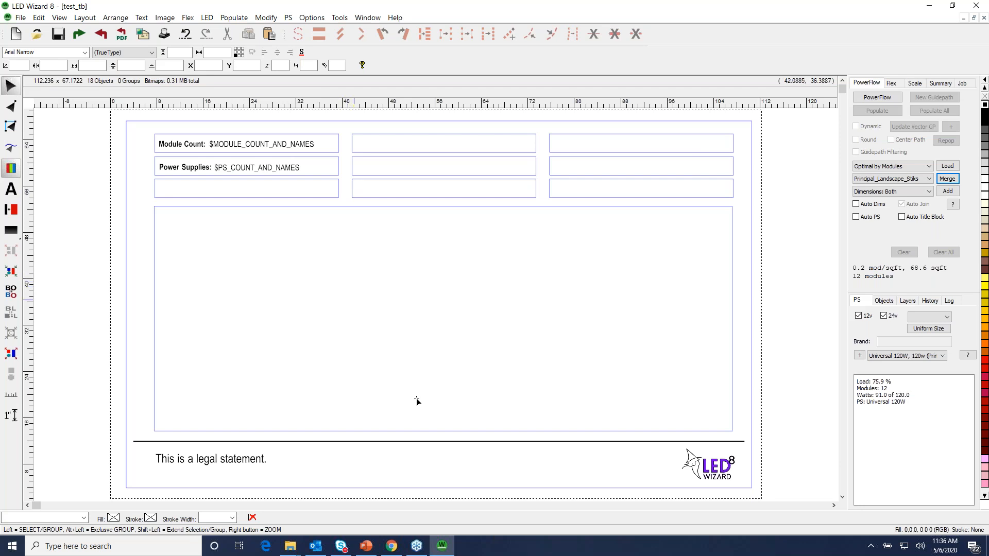
Inspect the title block's logo image and its outer border rectangle
{"action": "left_click", "coordinate": [698, 463]}
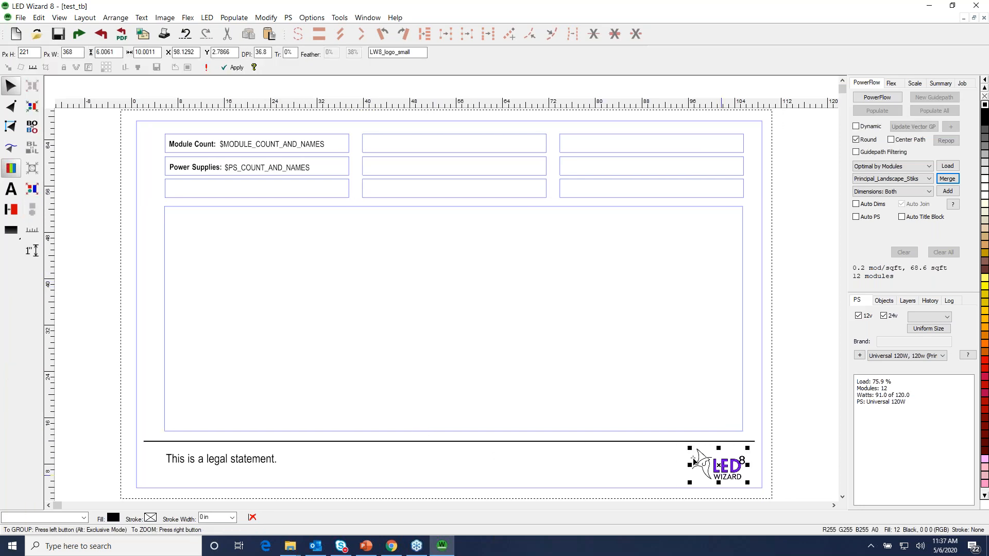
{"action": "left_click", "coordinate": [648, 432]}
{"action": "left_click", "coordinate": [789, 390]}
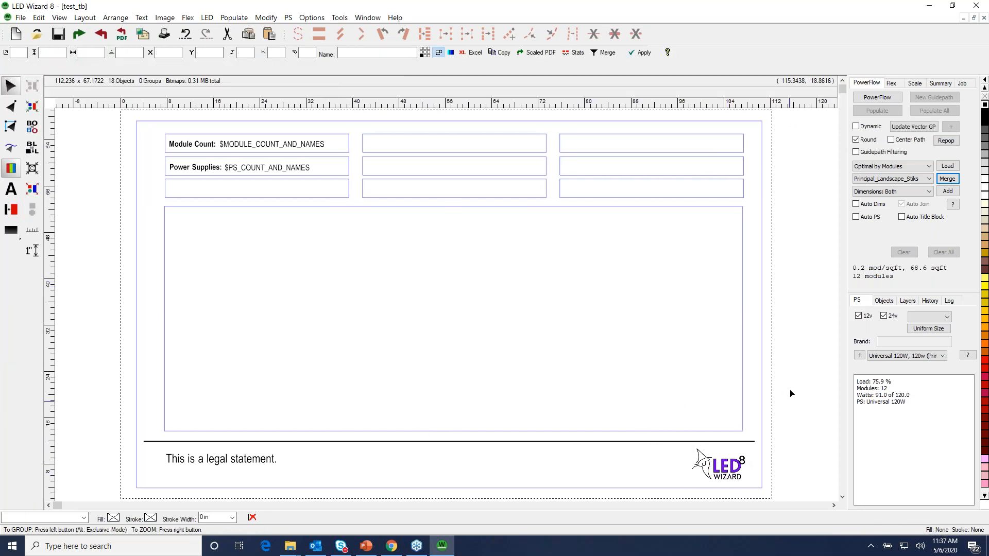
{"action": "left_click", "coordinate": [742, 380]}
{"action": "left_click", "coordinate": [764, 386]}
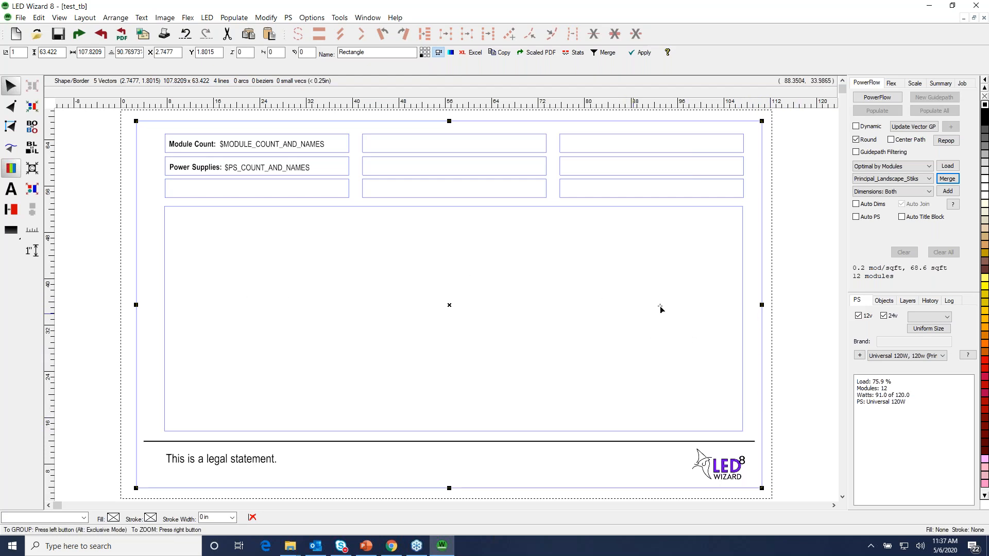
{"action": "left_click", "coordinate": [804, 244]}
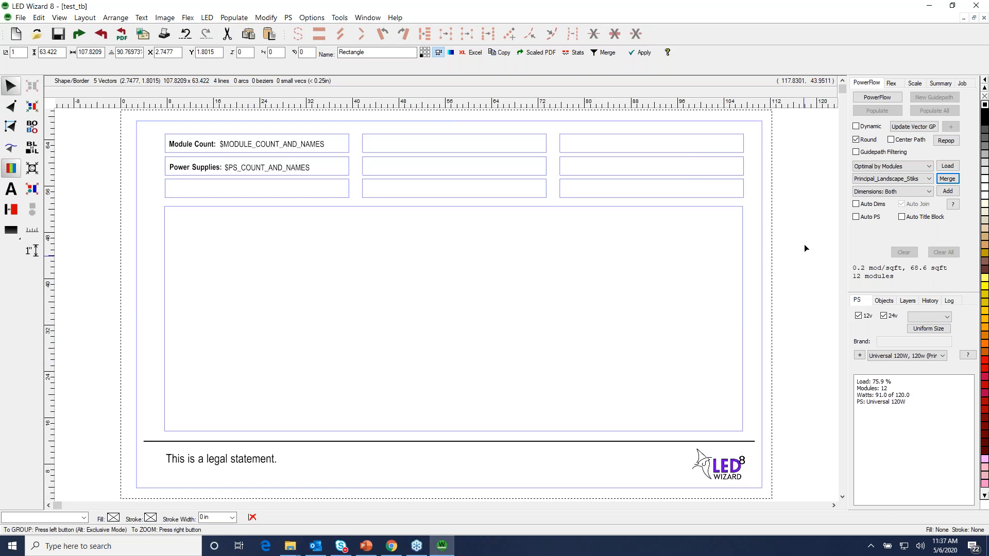
{"action": "left_click", "coordinate": [762, 274]}
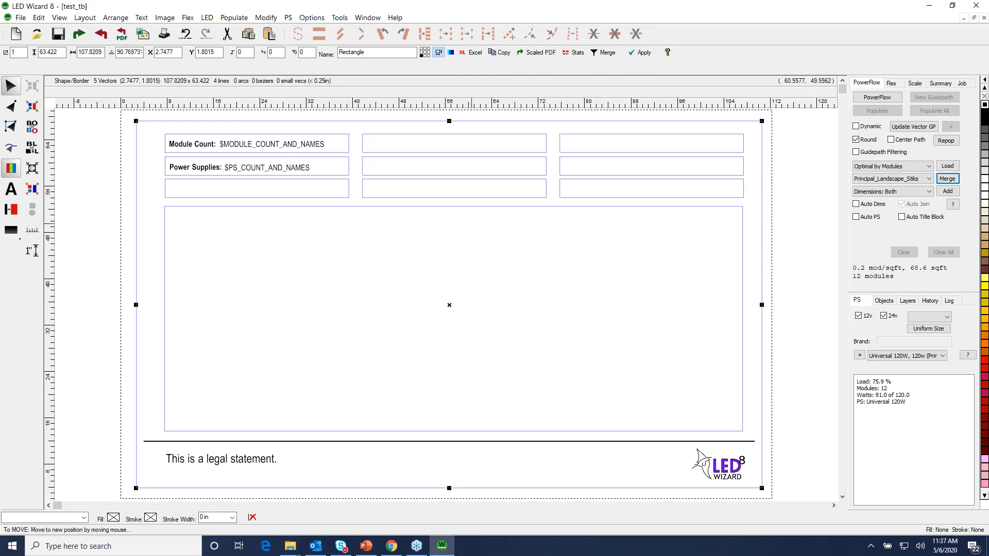
Check the name of the large Content rectangle and widen it slightly on both its left and right sides
{"action": "left_click", "coordinate": [471, 215]}
{"action": "left_click", "coordinate": [368, 52]}
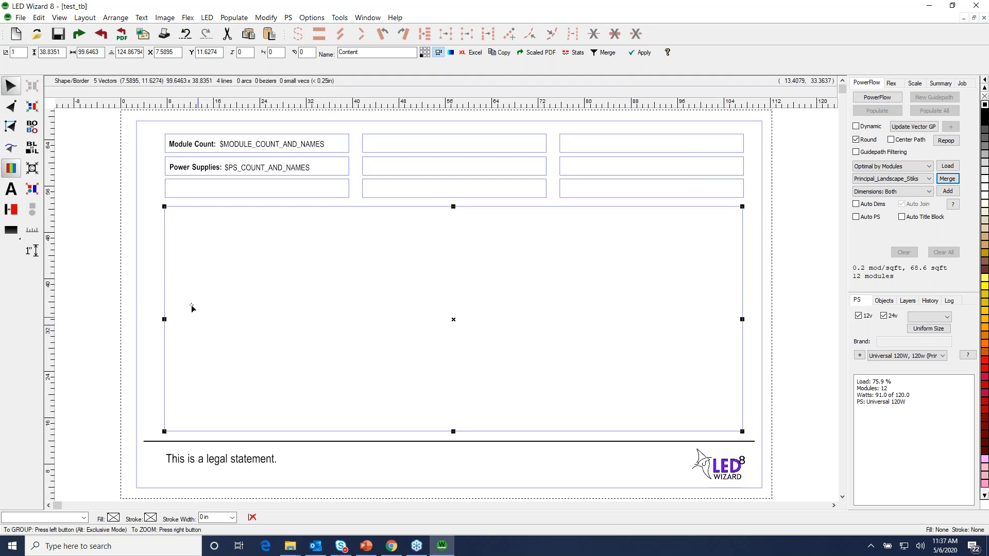
{"action": "left_click_drag", "start_coordinate": [164, 324], "coordinate": [151, 320]}
{"action": "left_click_drag", "start_coordinate": [742, 320], "coordinate": [748, 320]}
Adjust the position of the LED Wizard logo slightly beneath the right end of the divider line
{"action": "left_click", "coordinate": [696, 452]}
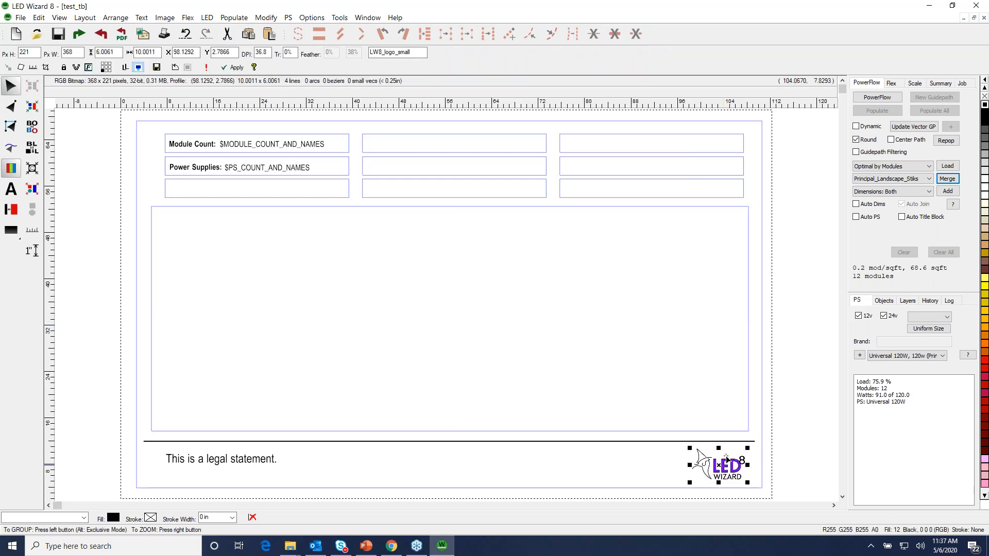
{"action": "left_click_drag", "start_coordinate": [717, 471], "coordinate": [715, 473]}
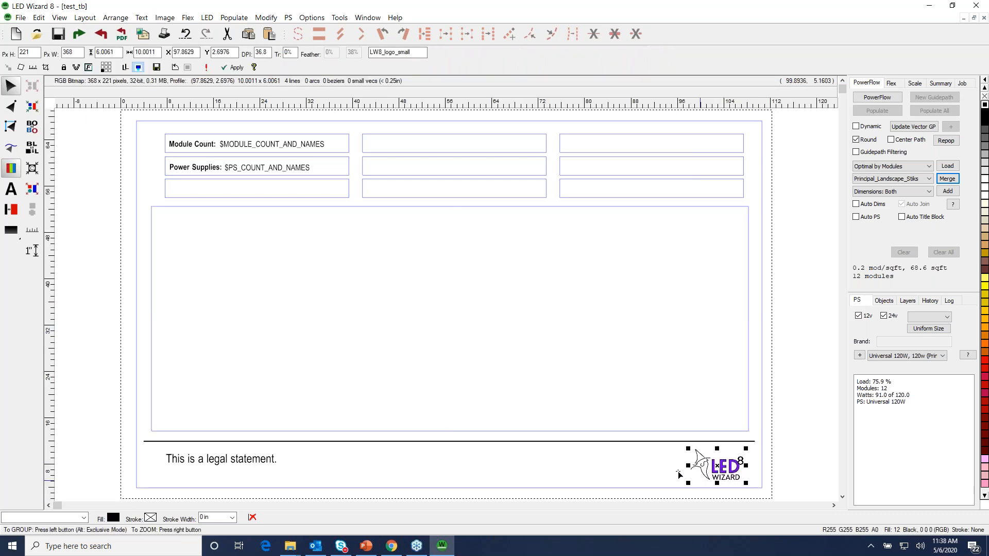
{"action": "left_click", "coordinate": [11, 169]}
{"action": "left_click", "coordinate": [11, 171]}
{"action": "left_click_drag", "start_coordinate": [673, 434], "coordinate": [778, 497]}
{"action": "left_click_drag", "start_coordinate": [476, 310], "coordinate": [512, 318]}
{"action": "right_click", "coordinate": [605, 389]}
{"action": "left_click_drag", "start_coordinate": [724, 469], "coordinate": [719, 466]}
Change the legal statement text to "This is a legal statement. Add legal info here."
{"action": "left_click_drag", "start_coordinate": [253, 459], "coordinate": [261, 474]}
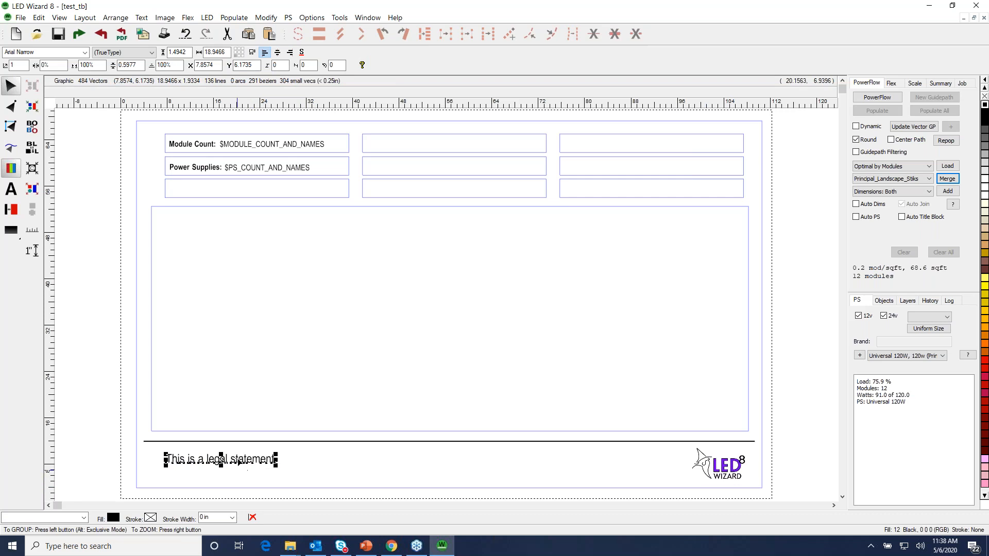
{"action": "key", "text": "F2"}
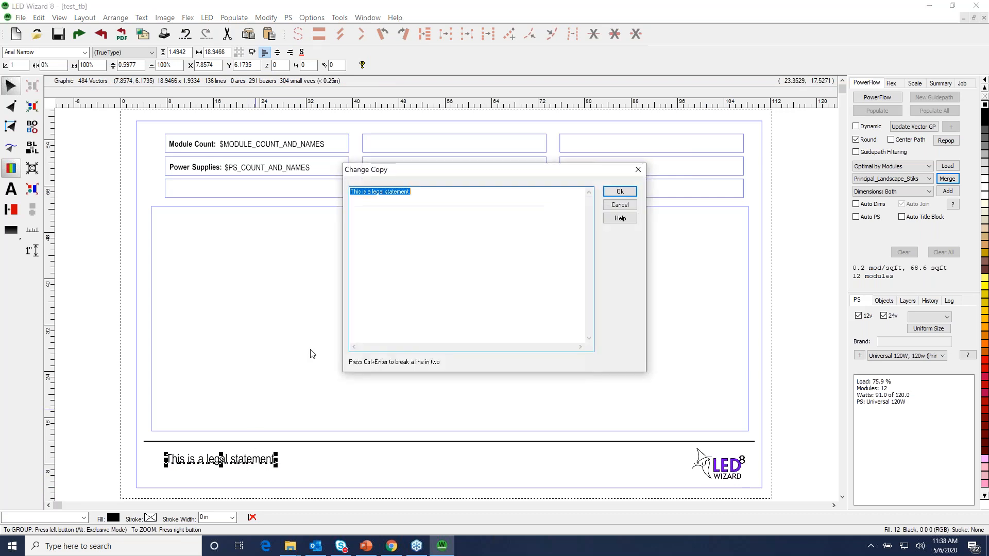
{"action": "left_click", "coordinate": [470, 192]}
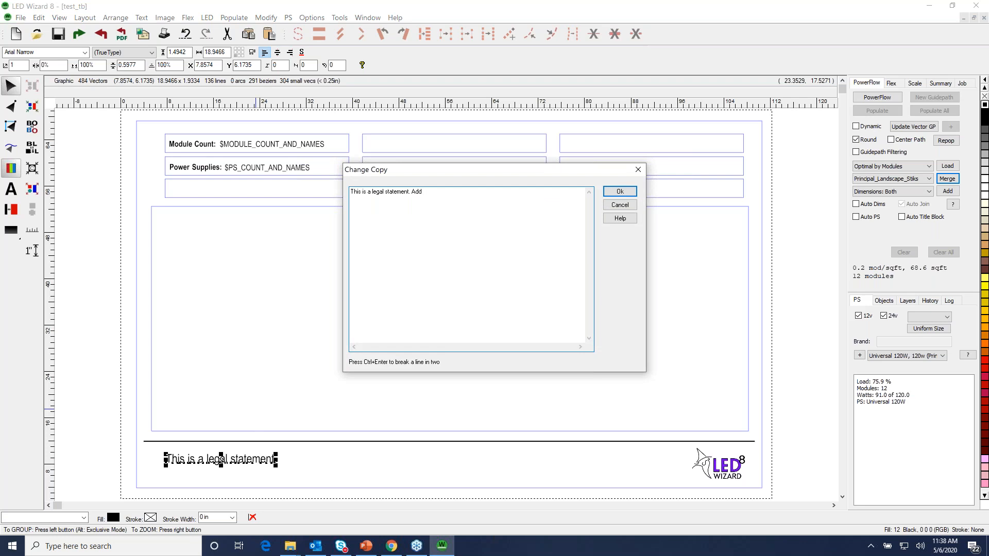
{"action": "type", "text": "Add legal info here."}
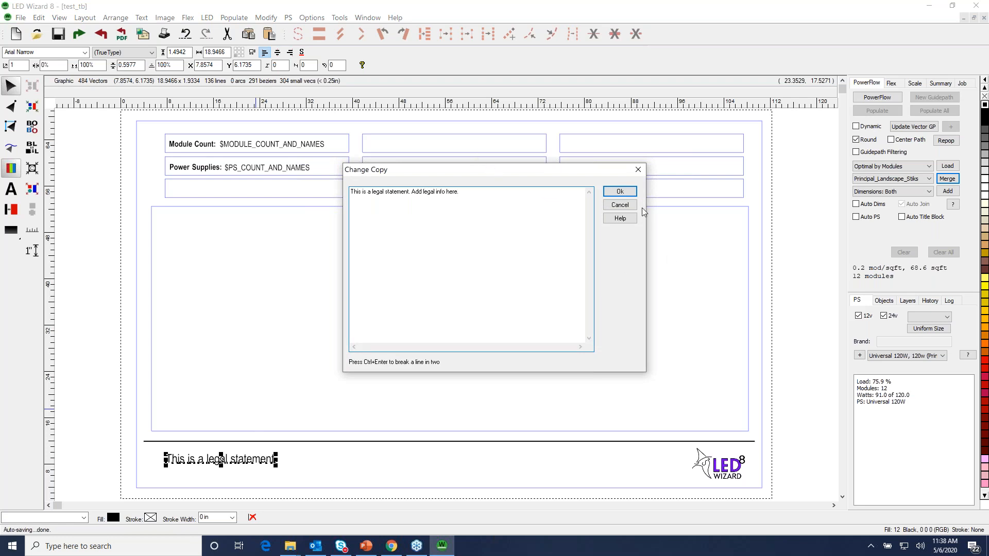
{"action": "left_click", "coordinate": [620, 191]}
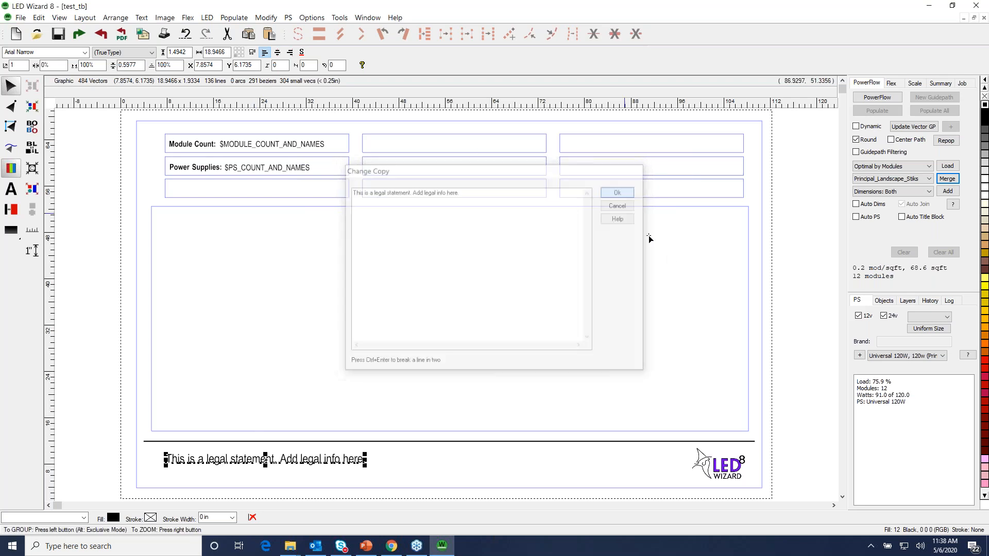
{"action": "left_click", "coordinate": [781, 321]}
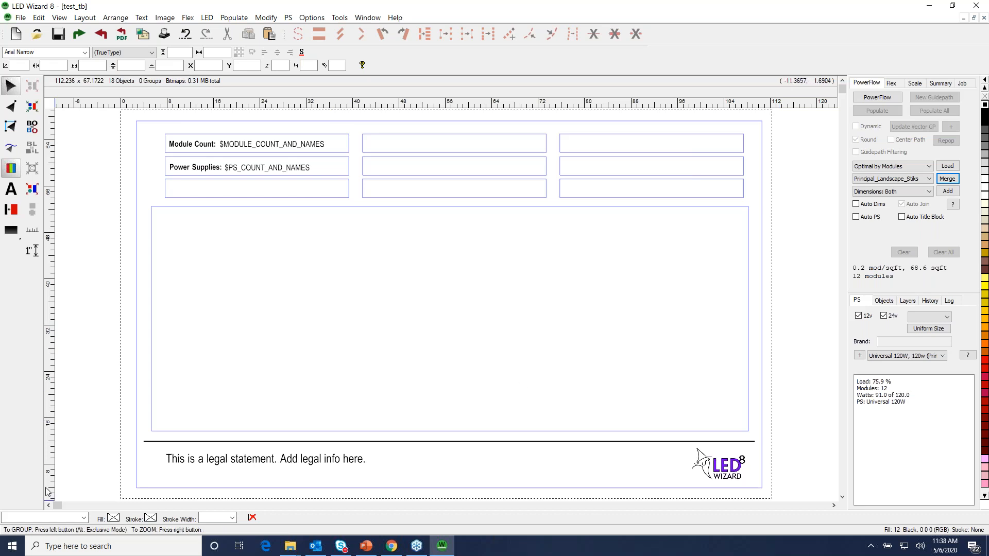
Move the legal statement closer to the divider line and the left border, at about X 5.73, Y 7.06
{"action": "left_click", "coordinate": [276, 460]}
{"action": "left_click_drag", "start_coordinate": [277, 462], "coordinate": [263, 455]}
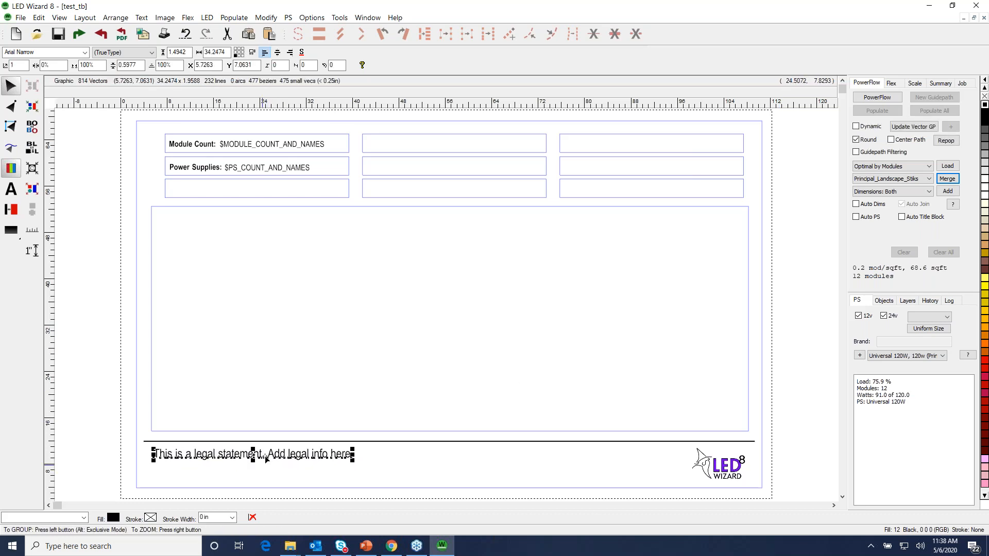
{"action": "left_click", "coordinate": [329, 474]}
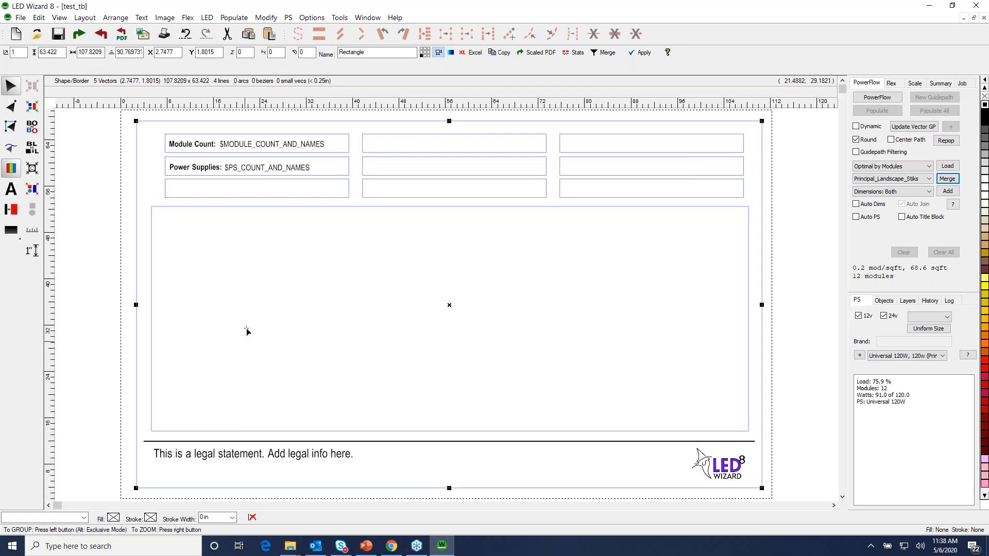
Inspect the empty header boxes across the three columns above the Content rectangle
{"action": "left_click", "coordinate": [242, 197]}
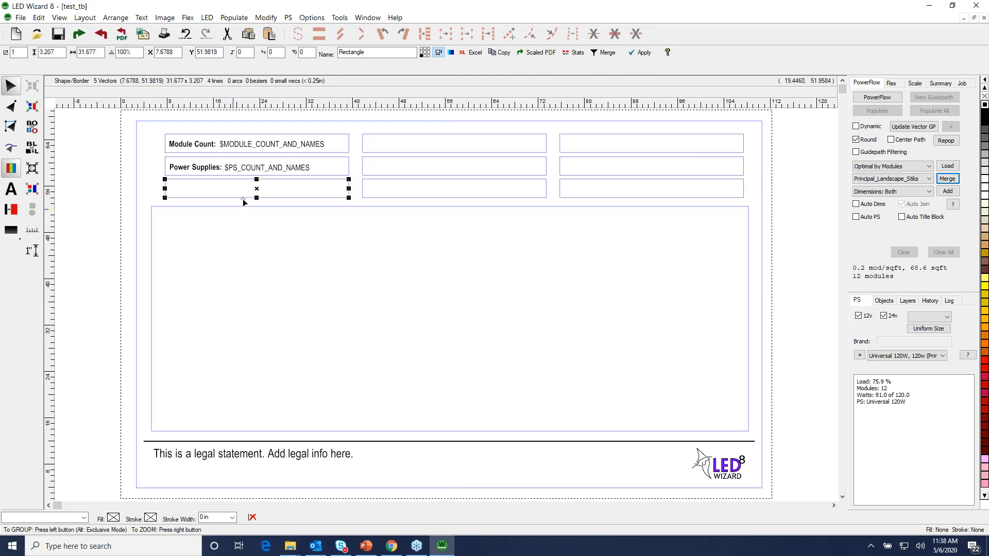
{"action": "left_click", "coordinate": [422, 199]}
{"action": "left_click", "coordinate": [400, 175]}
{"action": "left_click", "coordinate": [573, 199]}
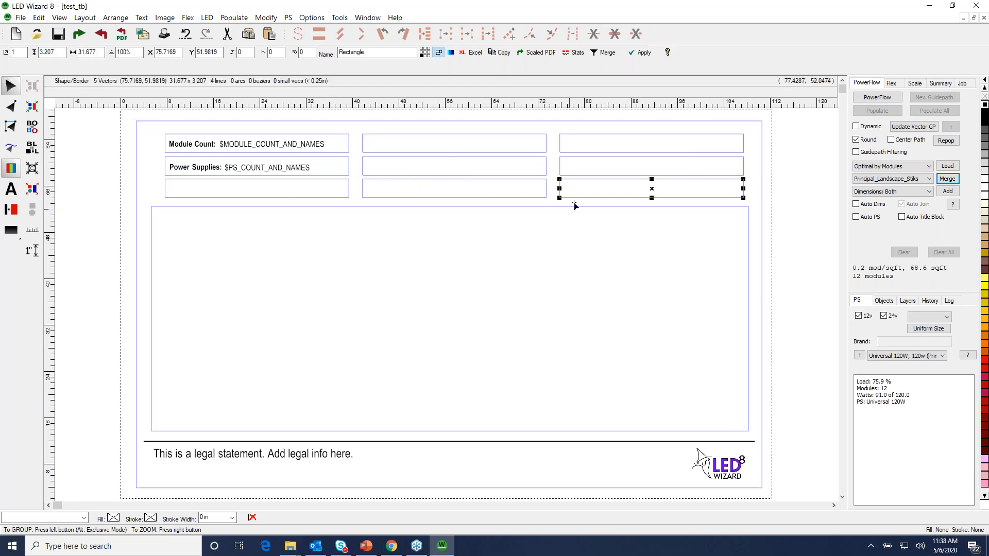
{"action": "left_click", "coordinate": [792, 269]}
{"action": "left_click", "coordinate": [641, 197]}
Draw a box about 23.6 by 3.4 in inside the Content rectangle and place copies, two beside it and two stacked above the rightmost one
{"action": "left_click", "coordinate": [10, 229]}
{"action": "left_click_drag", "start_coordinate": [240, 278], "coordinate": [333, 314]}
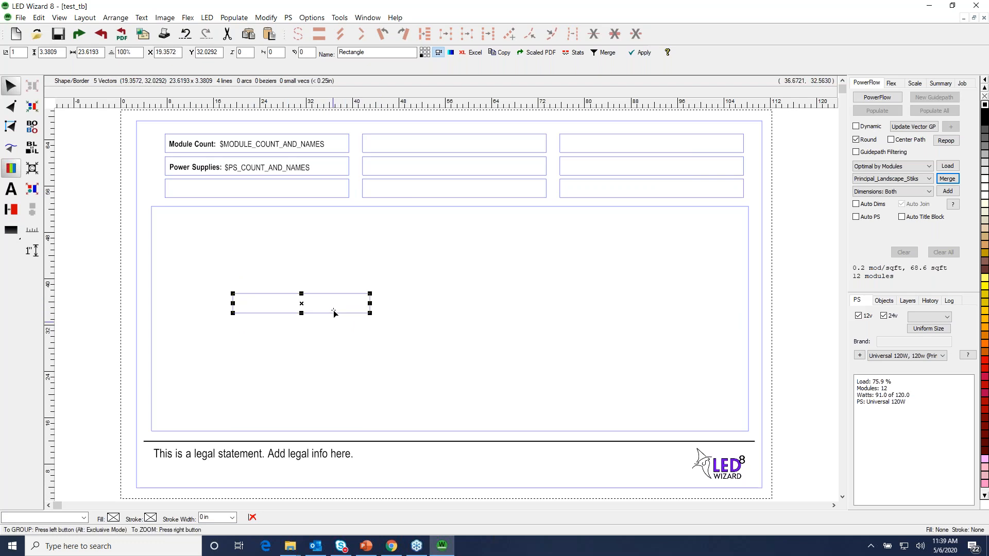
{"action": "left_click_drag", "start_coordinate": [324, 313], "coordinate": [601, 251]}
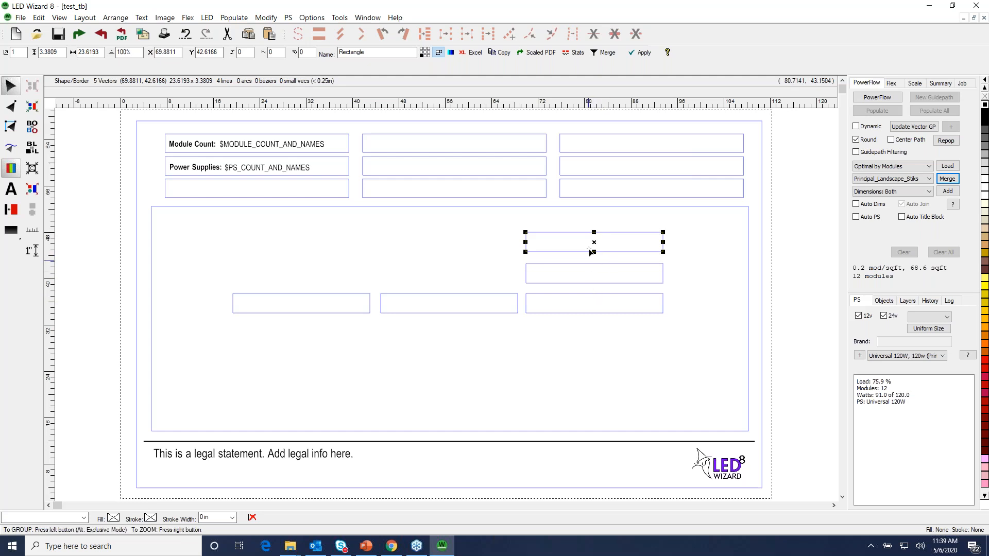
Delete all five trial boxes from the Content rectangle, undoing the accidental deletion of the outer border
{"action": "key", "text": "Delete"}
{"action": "left_click", "coordinate": [622, 280]}
{"action": "key", "text": "Delete"}
{"action": "left_click", "coordinate": [625, 312]}
{"action": "key", "text": "Delete"}
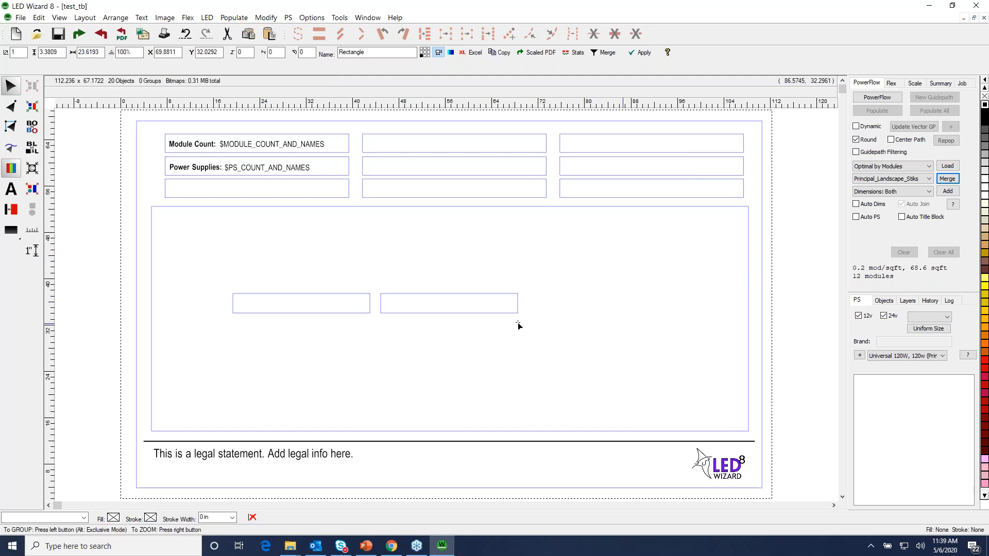
{"action": "left_click", "coordinate": [503, 313]}
{"action": "key", "text": "Delete"}
{"action": "key", "text": "Tab"}
{"action": "key", "text": "Delete"}
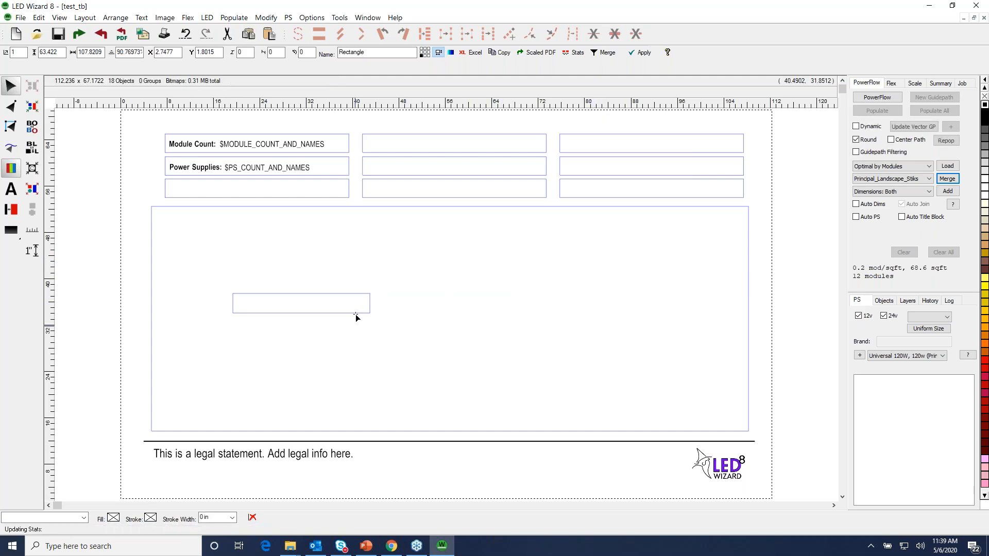
{"action": "key", "text": "ctrl+z"}
{"action": "left_click", "coordinate": [358, 314]}
{"action": "key", "text": "Delete"}
Nudge the "Module Count:" label and its $MODULE_COUNT_AND_NAMES variable text slightly to the right in the first header box
{"action": "left_click_drag", "start_coordinate": [150, 184], "coordinate": [425, 119]}
{"action": "left_click", "coordinate": [224, 289]}
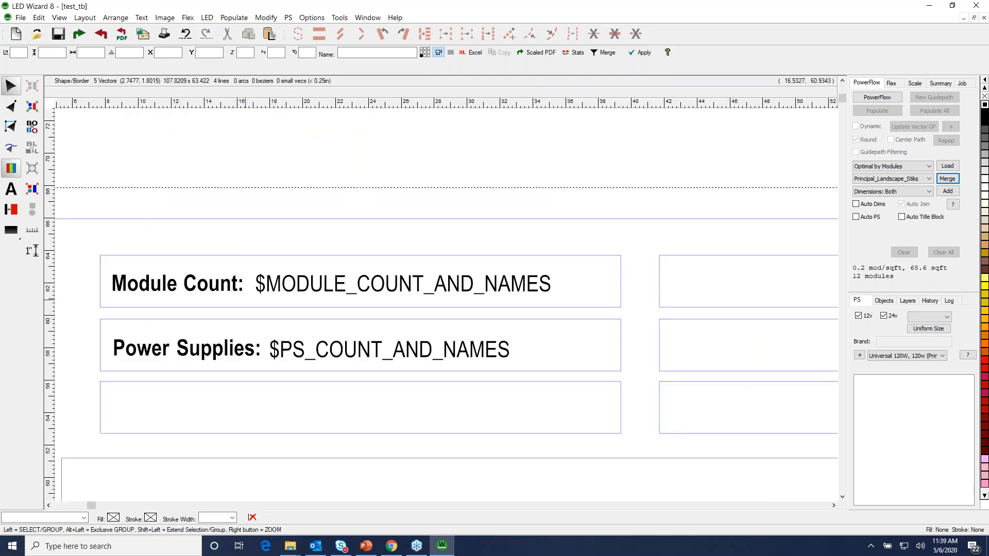
{"action": "left_click", "coordinate": [222, 291]}
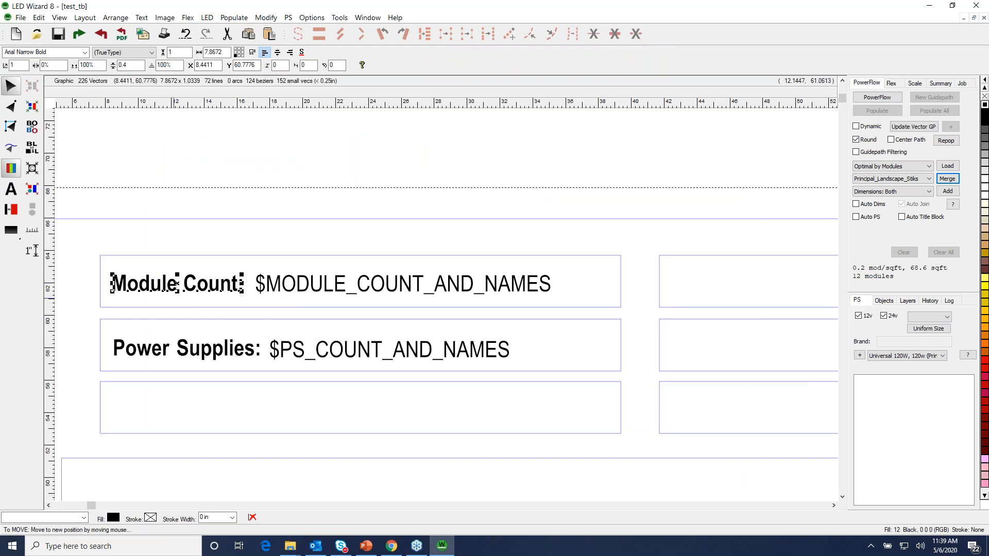
{"action": "left_click_drag", "start_coordinate": [205, 287], "coordinate": [207, 287]}
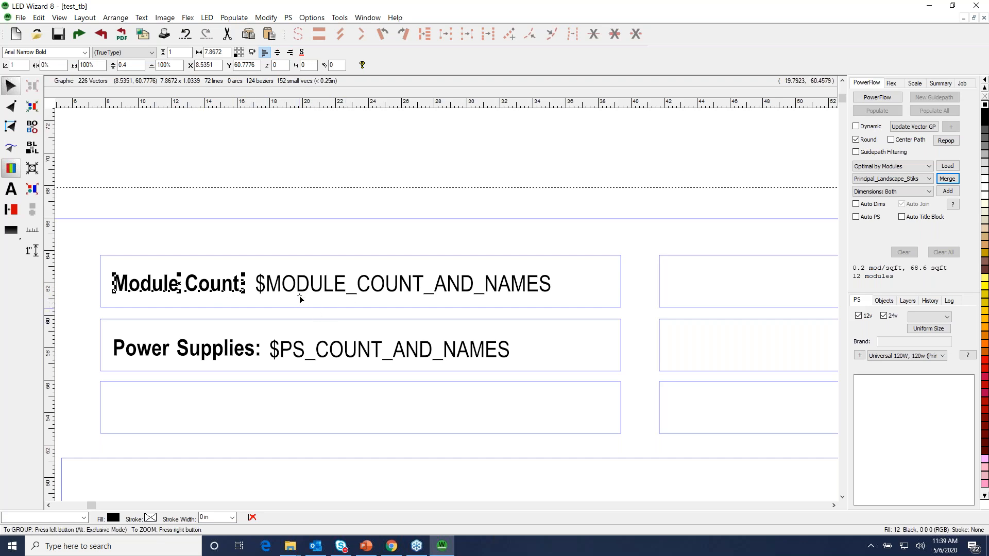
{"action": "left_click", "coordinate": [407, 286]}
{"action": "left_click_drag", "start_coordinate": [406, 286], "coordinate": [408, 287]}
{"action": "left_click", "coordinate": [443, 302]}
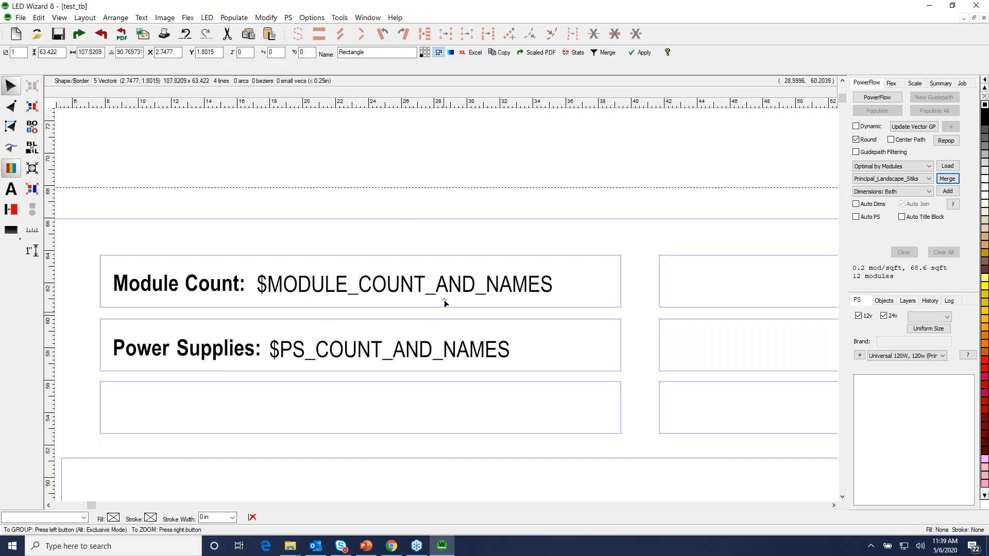
{"action": "left_click", "coordinate": [404, 287]}
{"action": "left_click", "coordinate": [404, 291]}
Align the $PS_COUNT_AND_NAMES variable text beside the "Power Supplies:" label and return to the full layout
{"action": "left_click", "coordinate": [418, 350]}
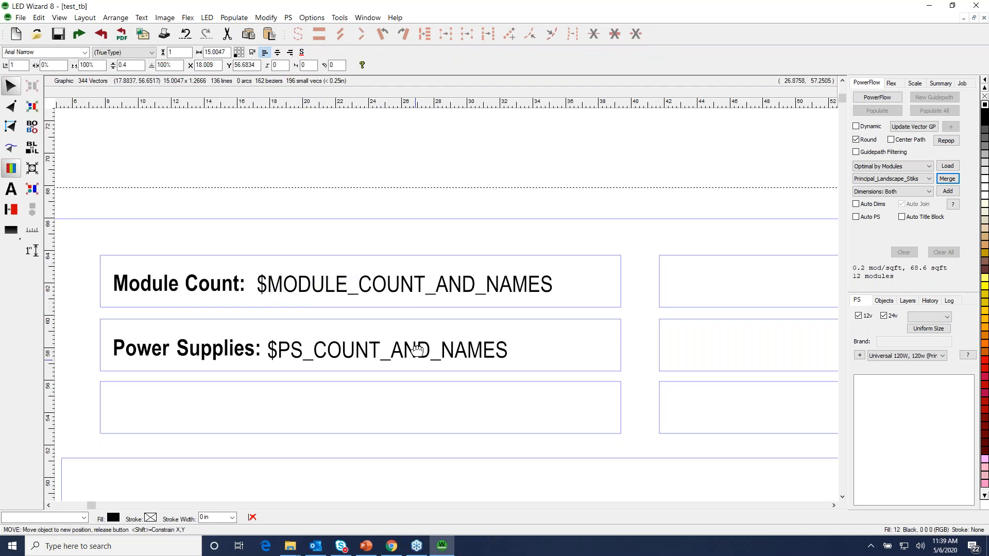
{"action": "left_click", "coordinate": [358, 410]}
{"action": "left_click_drag", "start_coordinate": [351, 349], "coordinate": [353, 346]}
{"action": "left_click", "coordinate": [368, 208]}
{"action": "right_click", "coordinate": [367, 208]}
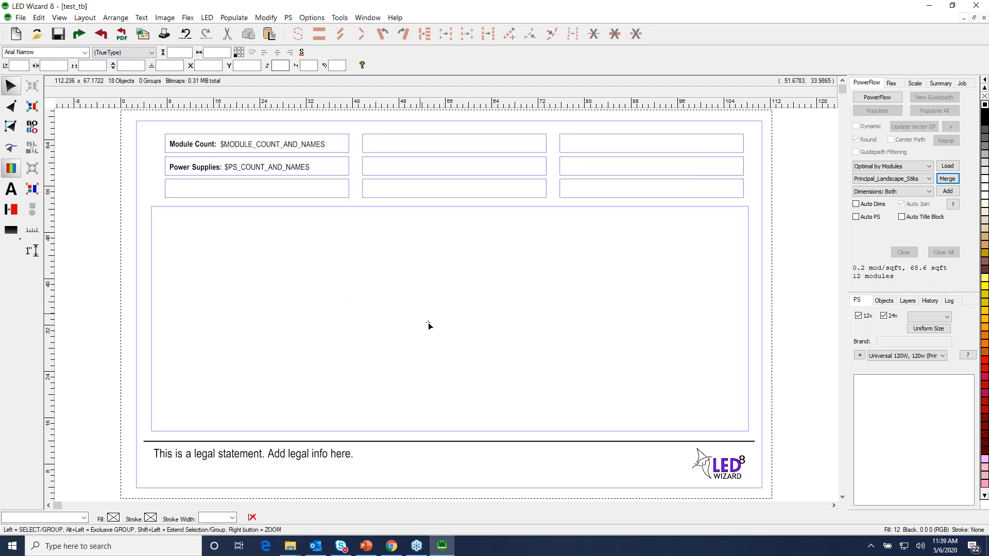
Open the AppData folder, browse to System\TitleBlocks\en to view the stored title block files and path, and return to the drawing
{"action": "left_click", "coordinate": [340, 18]}
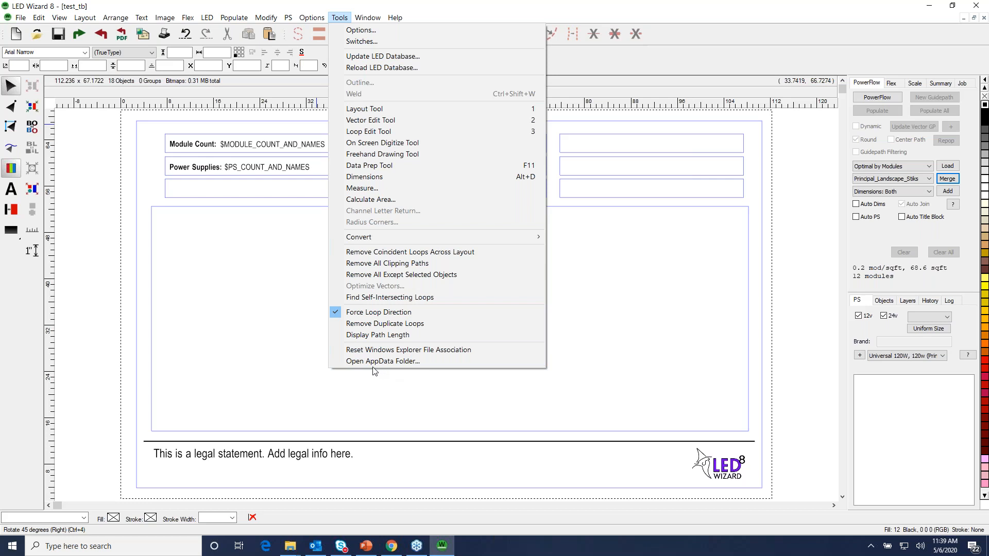
{"action": "left_click", "coordinate": [415, 361]}
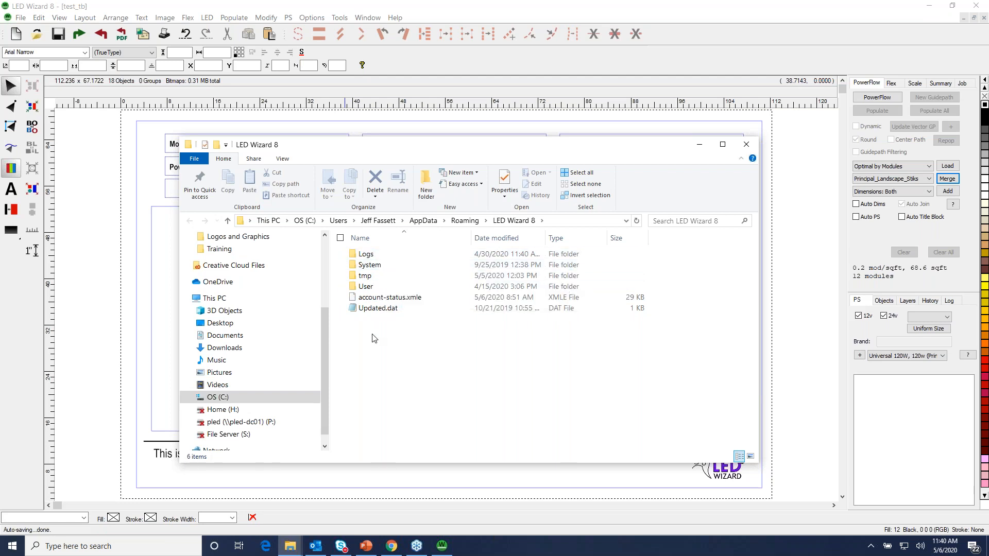
{"action": "double_click", "coordinate": [387, 266]}
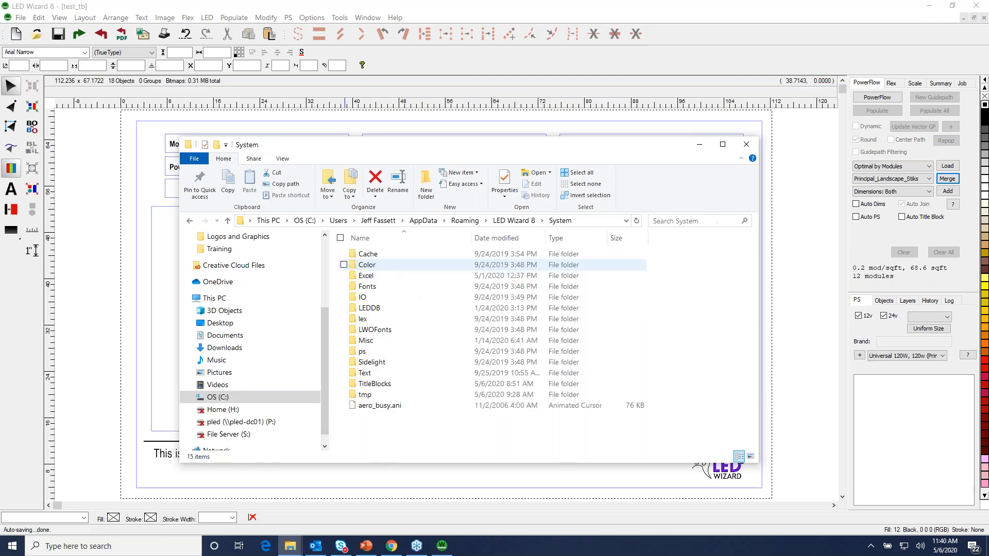
{"action": "double_click", "coordinate": [395, 385]}
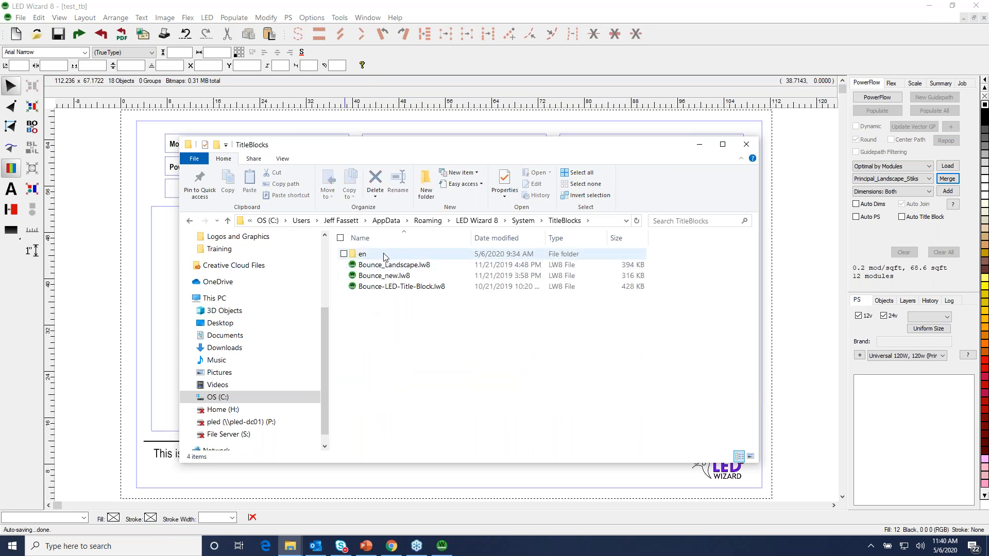
{"action": "double_click", "coordinate": [383, 255]}
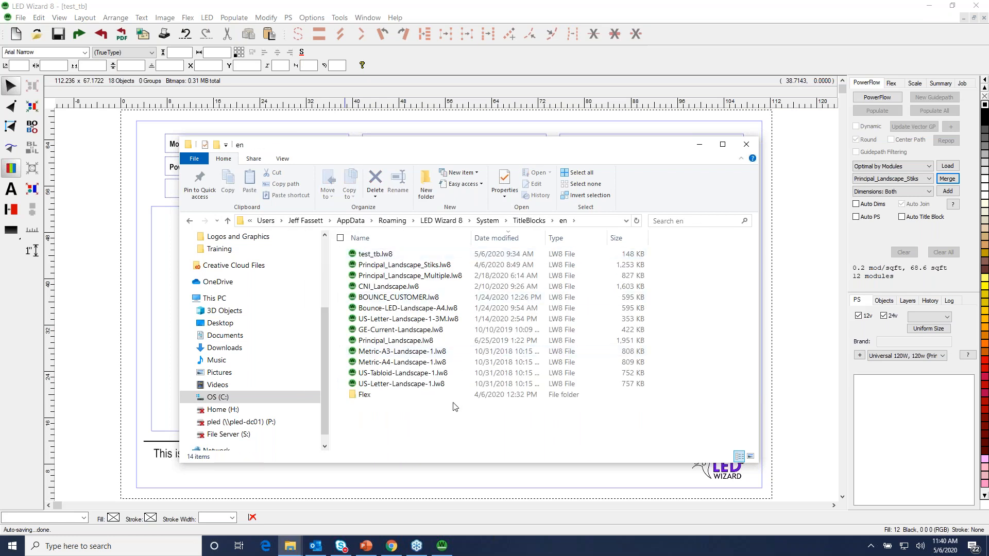
{"action": "left_click", "coordinate": [596, 225]}
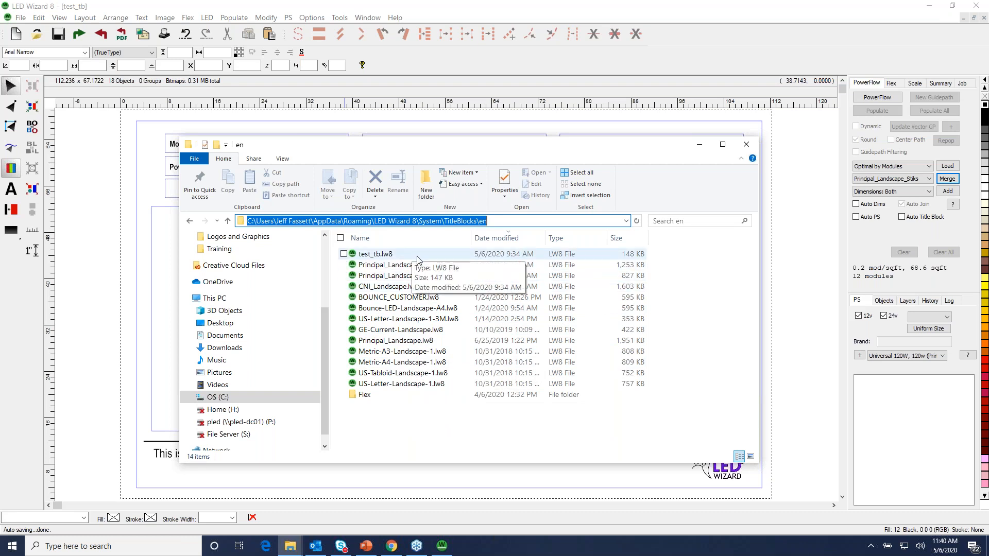
{"action": "left_click", "coordinate": [700, 145]}
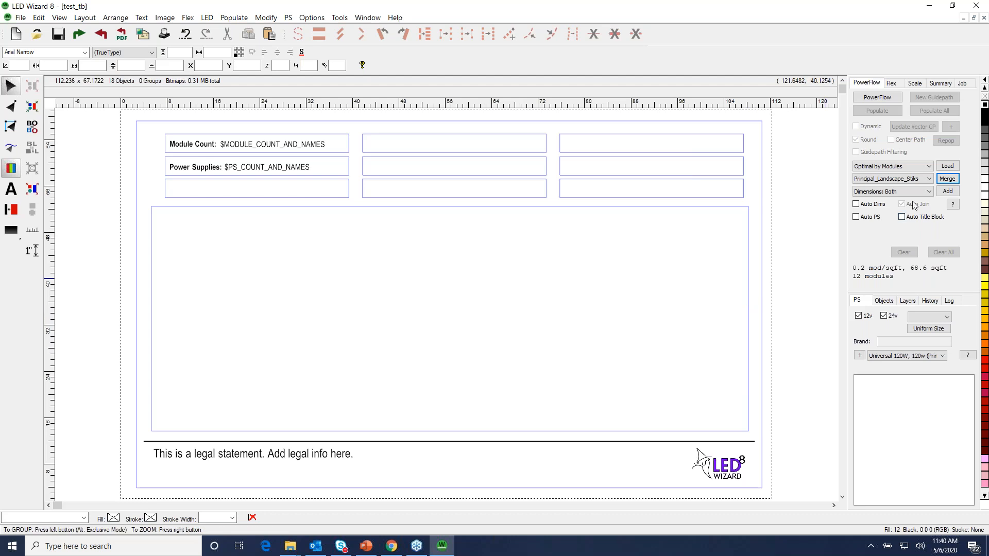
Switch to the LEDWizardLayout8 drawing and merge the test_tb title block into it
{"action": "left_click", "coordinate": [928, 179]}
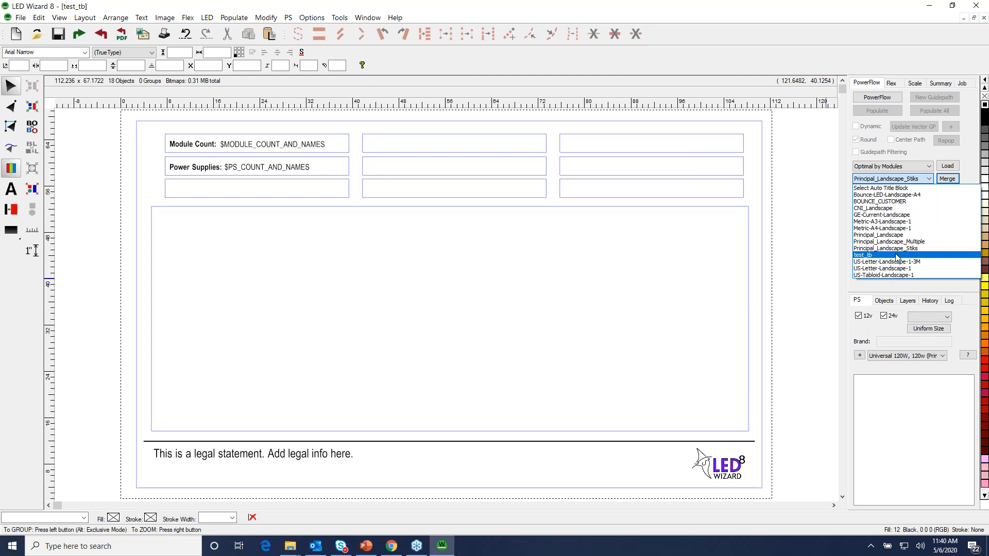
{"action": "left_click", "coordinate": [817, 261]}
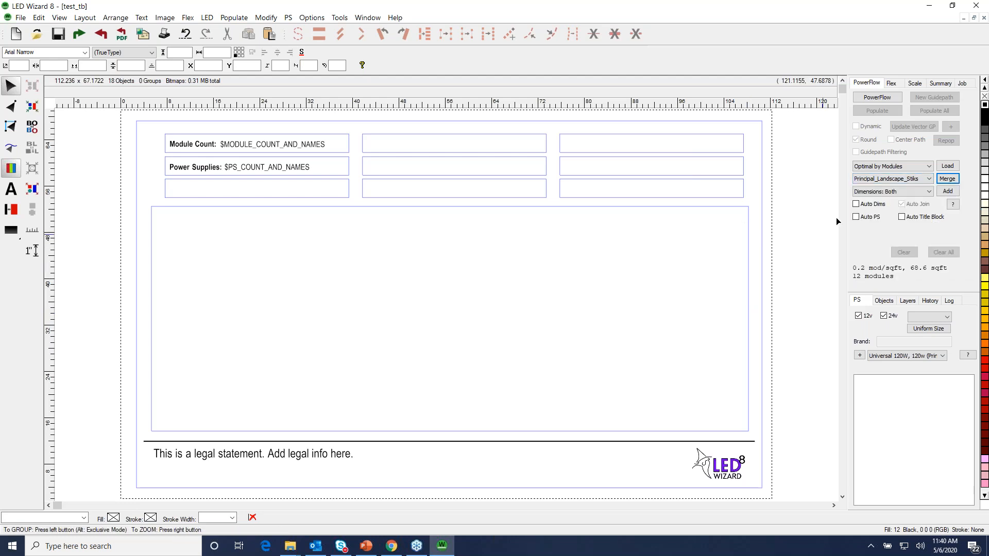
{"action": "left_click", "coordinate": [368, 18]}
{"action": "left_click", "coordinate": [402, 81]}
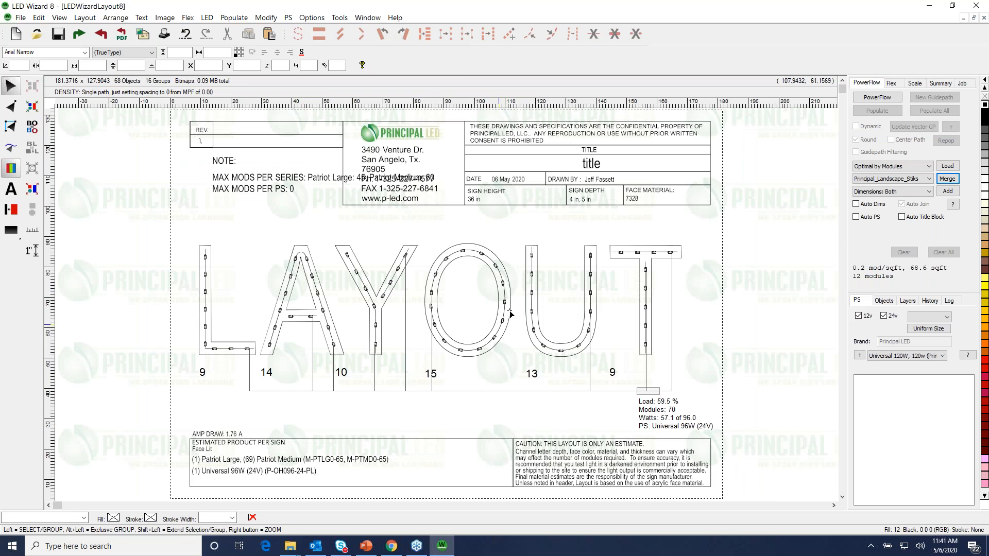
{"action": "left_click", "coordinate": [893, 183]}
{"action": "left_click", "coordinate": [887, 254]}
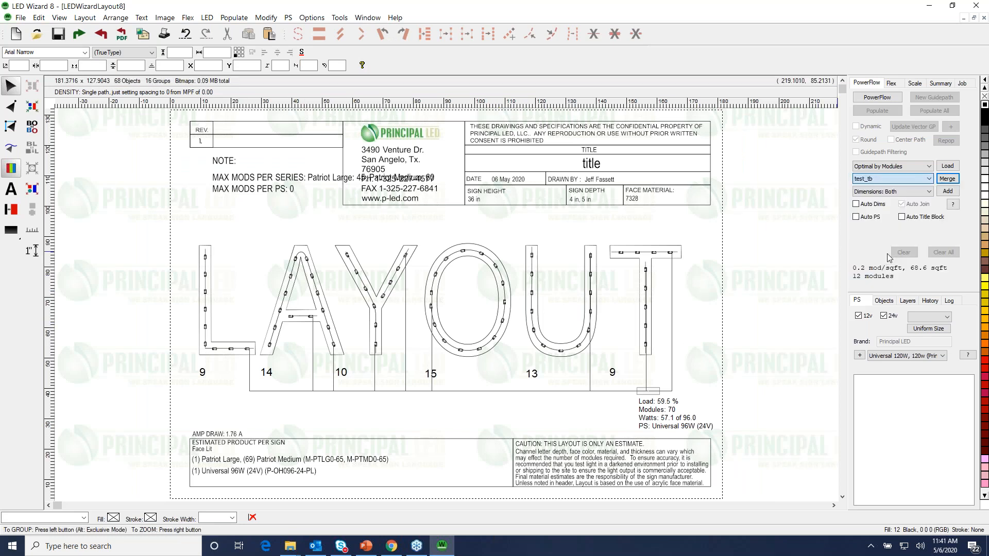
{"action": "left_click", "coordinate": [946, 179]}
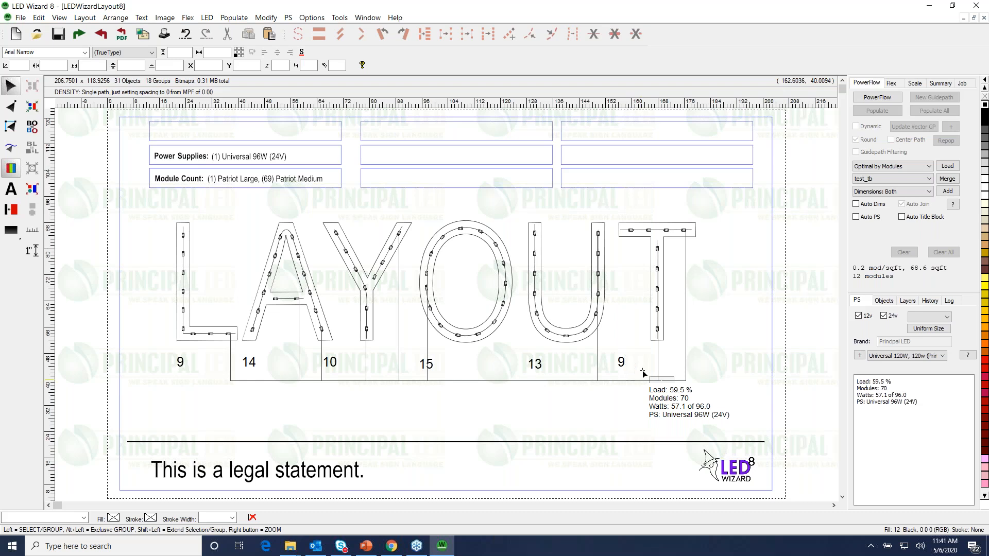
Nudge the power supply and its load text slightly down, and inspect the merged Power Supplies and Module Count header text
{"action": "left_click", "coordinate": [672, 402]}
{"action": "right_click", "coordinate": [149, 505]}
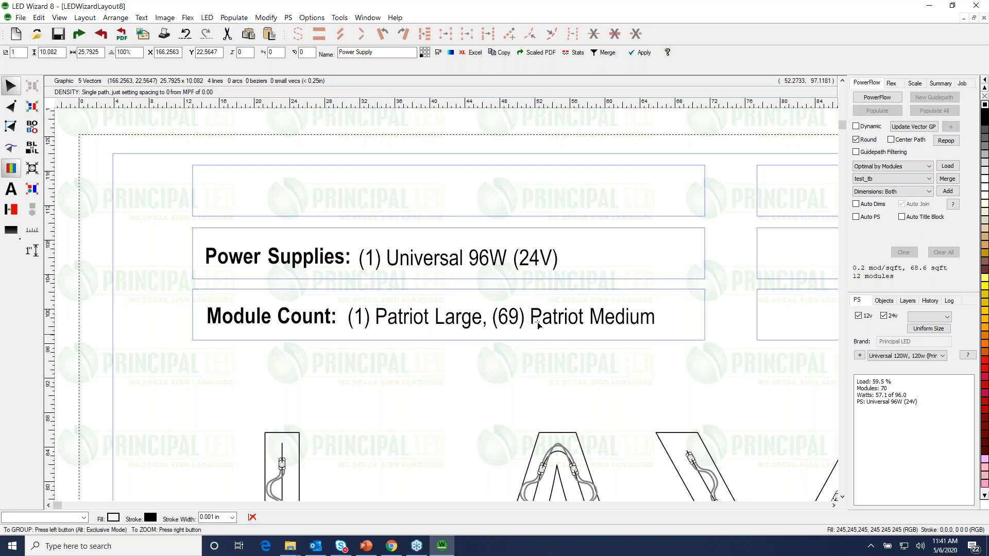
{"action": "right_click", "coordinate": [363, 291]}
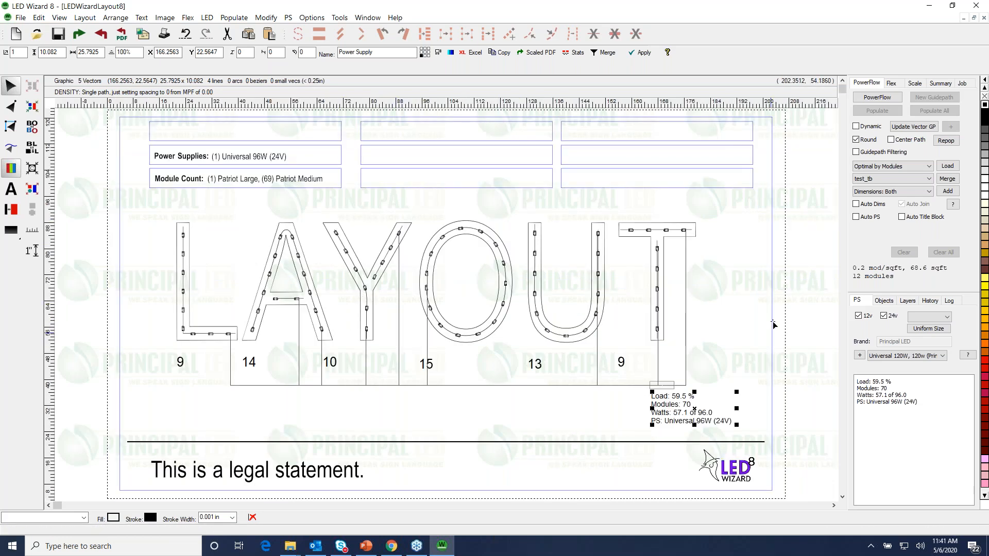
{"action": "left_click", "coordinate": [514, 215]}
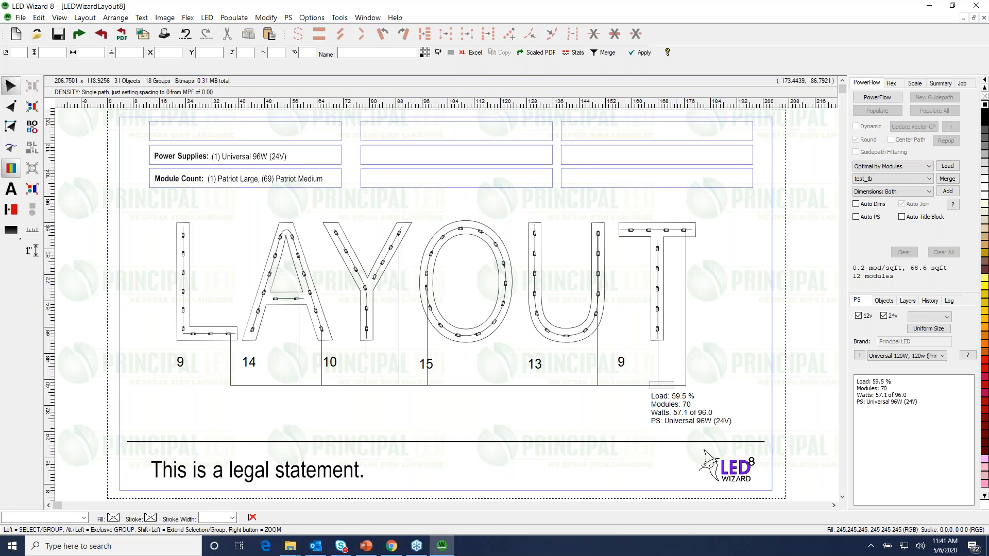
Return to the test_tb template and copy the Module Count label and variable into the first box of the second column
{"action": "left_click", "coordinate": [367, 18]}
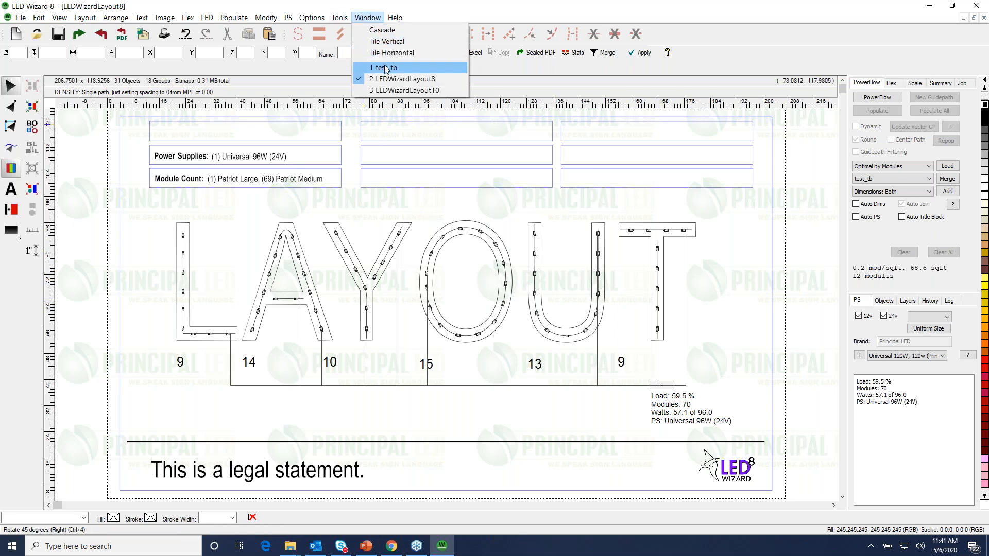
{"action": "left_click", "coordinate": [387, 68]}
{"action": "left_click_drag", "start_coordinate": [119, 231], "coordinate": [558, 108]}
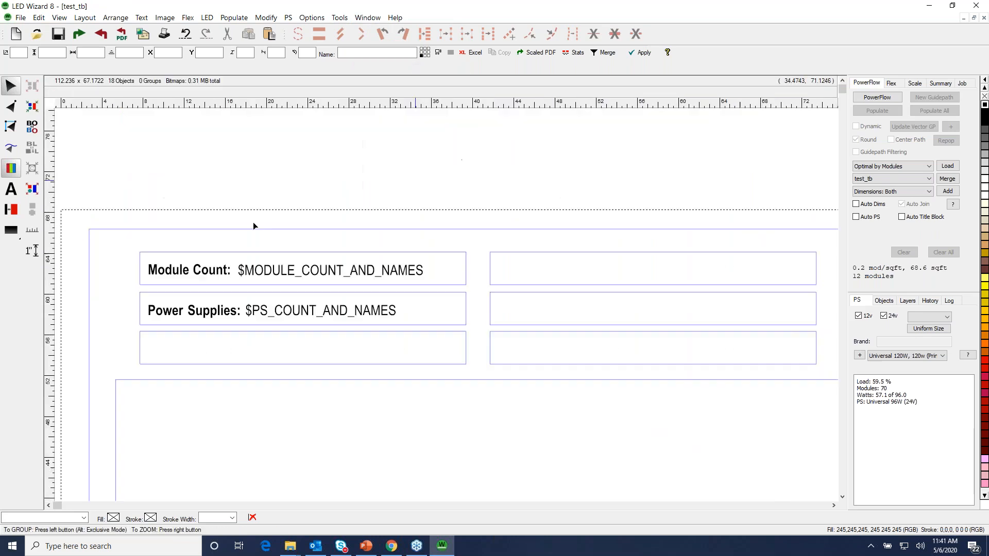
{"action": "left_click", "coordinate": [177, 273]}
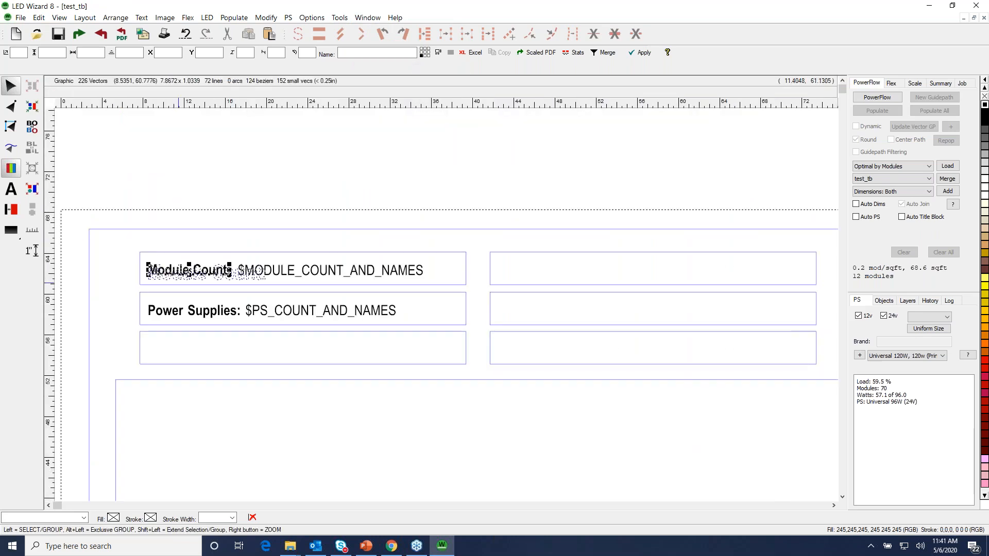
{"action": "left_click", "coordinate": [306, 277], "text": "shift"}
{"action": "left_click_drag", "start_coordinate": [235, 283], "coordinate": [635, 270]}
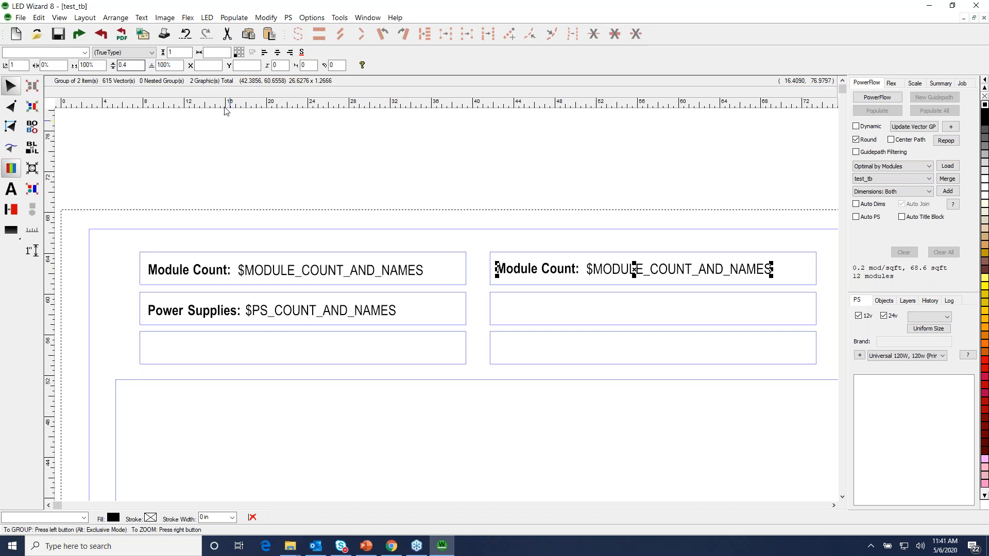
Change the copied "Module Count:" label in the second column to "Perimeter:"
{"action": "left_click", "coordinate": [510, 233]}
{"action": "left_click", "coordinate": [515, 268]}
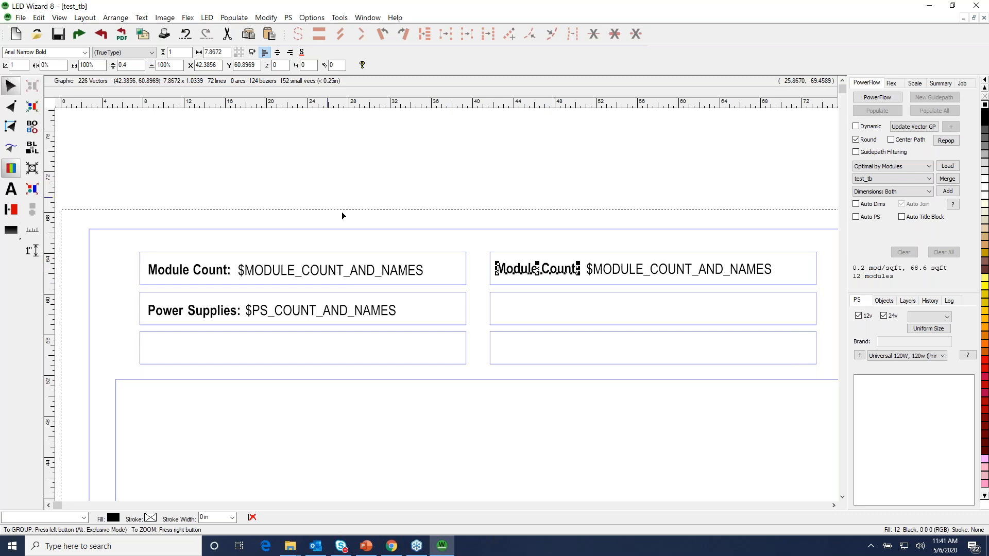
{"action": "left_click", "coordinate": [141, 18]}
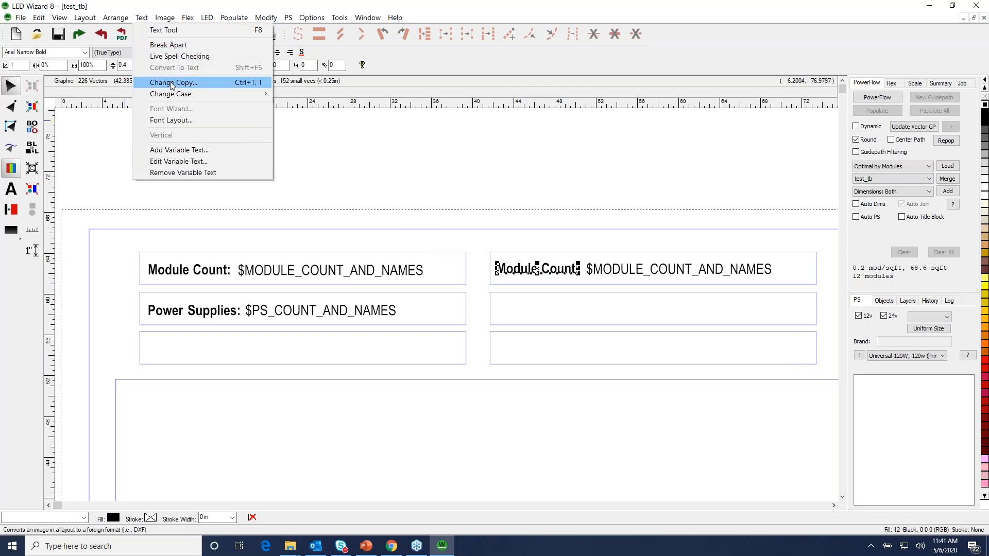
{"action": "left_click", "coordinate": [171, 83]}
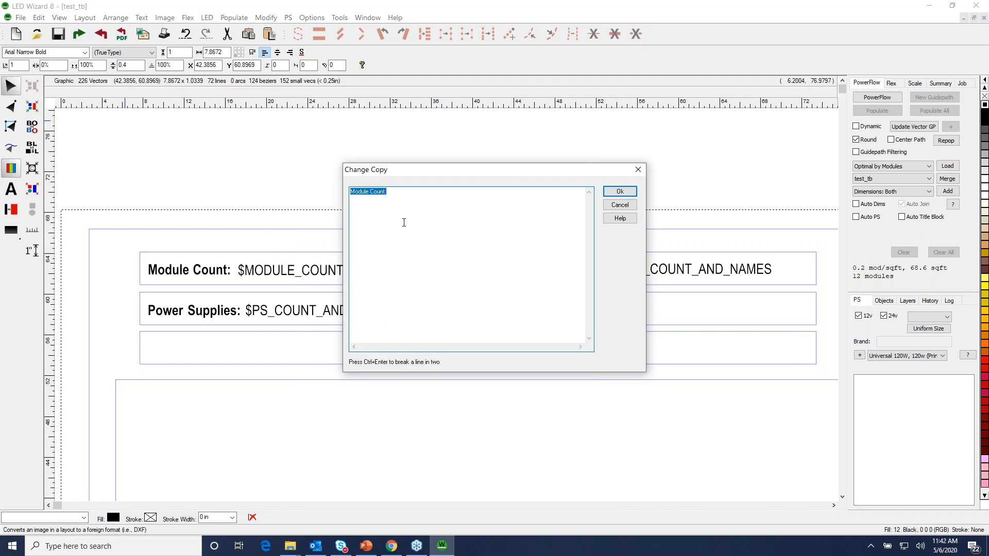
{"action": "type", "text": "Perimt"}
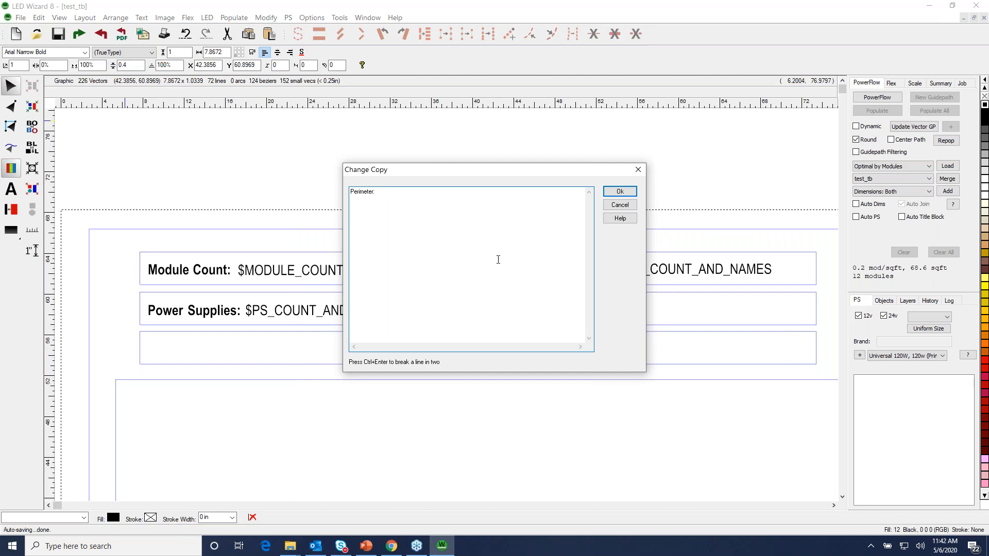
{"action": "left_click", "coordinate": [619, 191]}
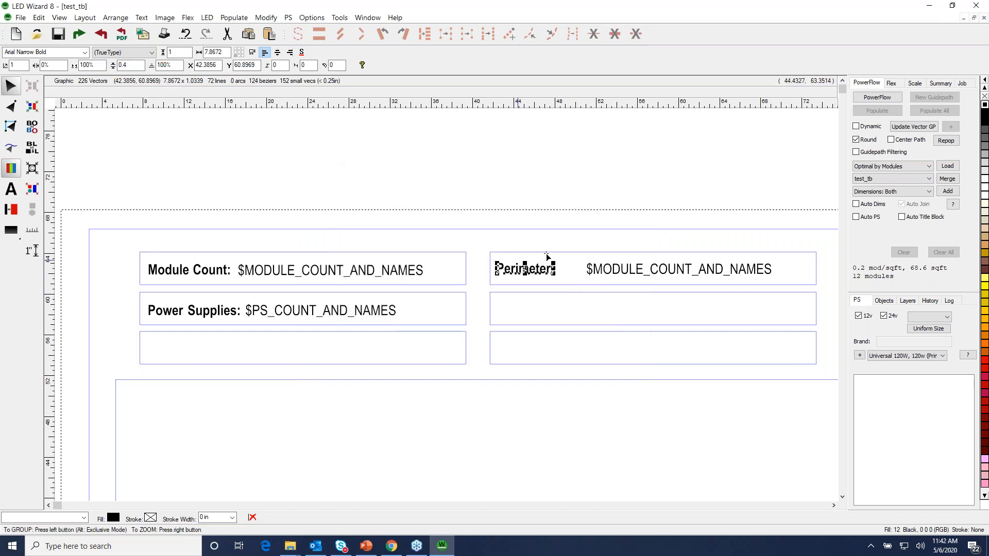
Move the copied variable text closer to the "Perimeter:" label and add $TOTAL_PERIMETER_FEET to its template text
{"action": "left_click", "coordinate": [661, 269]}
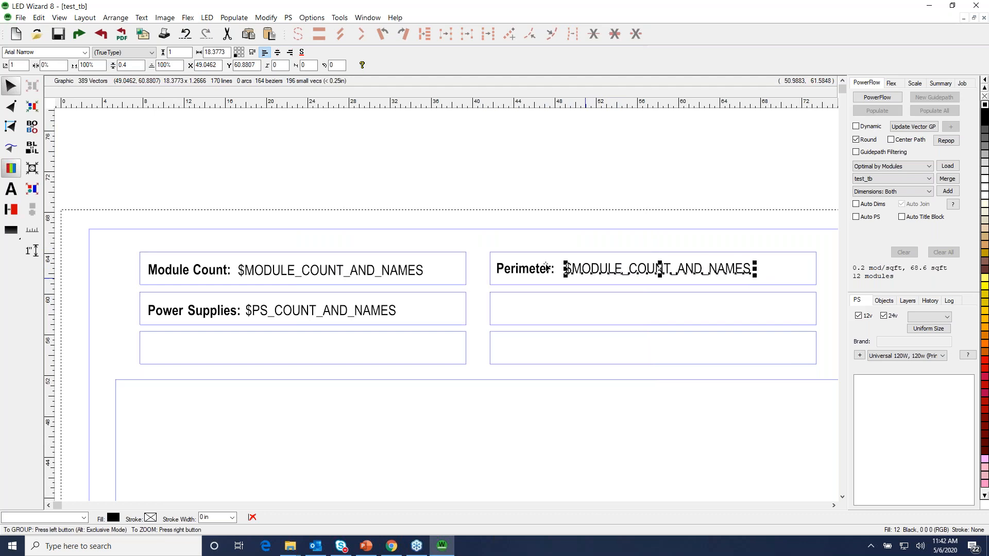
{"action": "left_click", "coordinate": [141, 18]}
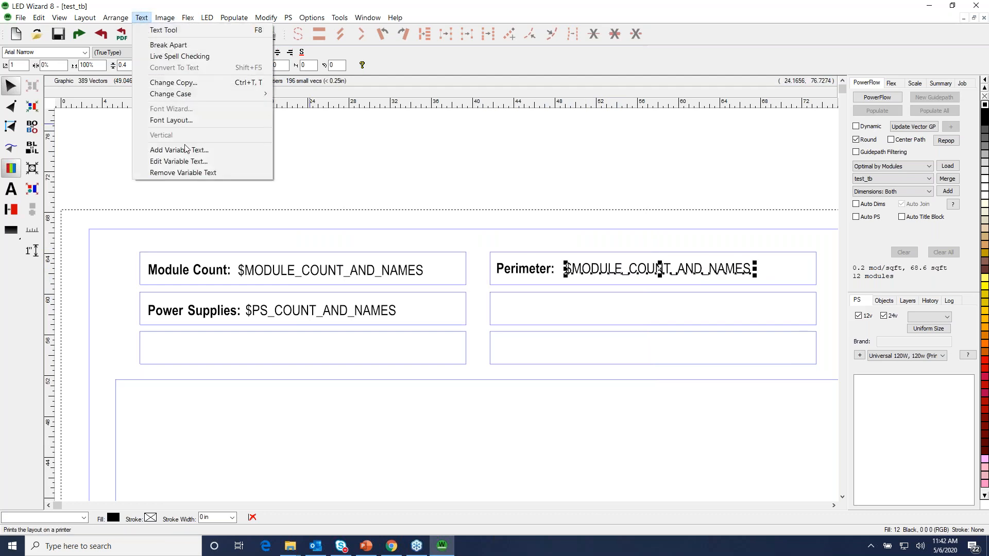
{"action": "left_click", "coordinate": [182, 162]}
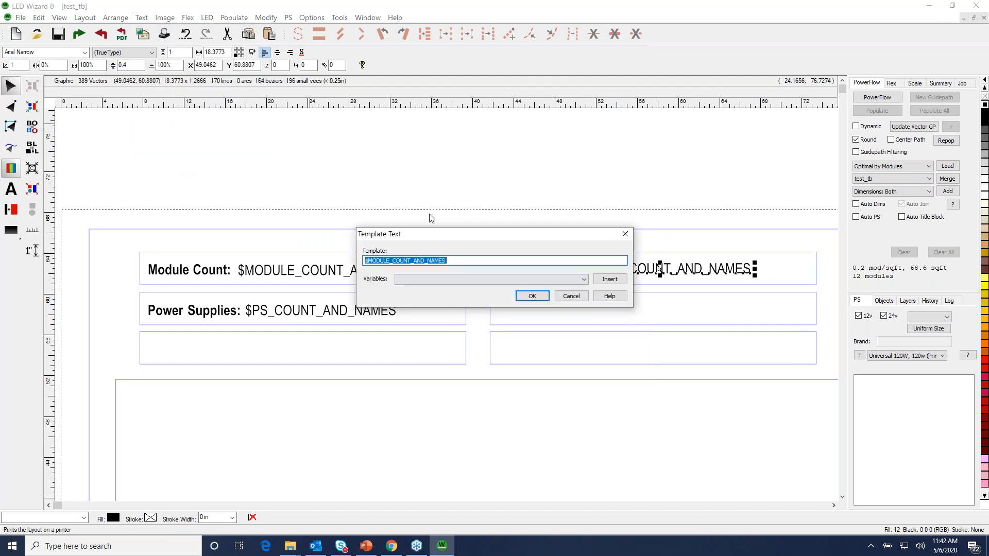
{"action": "left_click", "coordinate": [517, 278]}
{"action": "left_click_drag", "start_coordinate": [586, 316], "coordinate": [588, 481]}
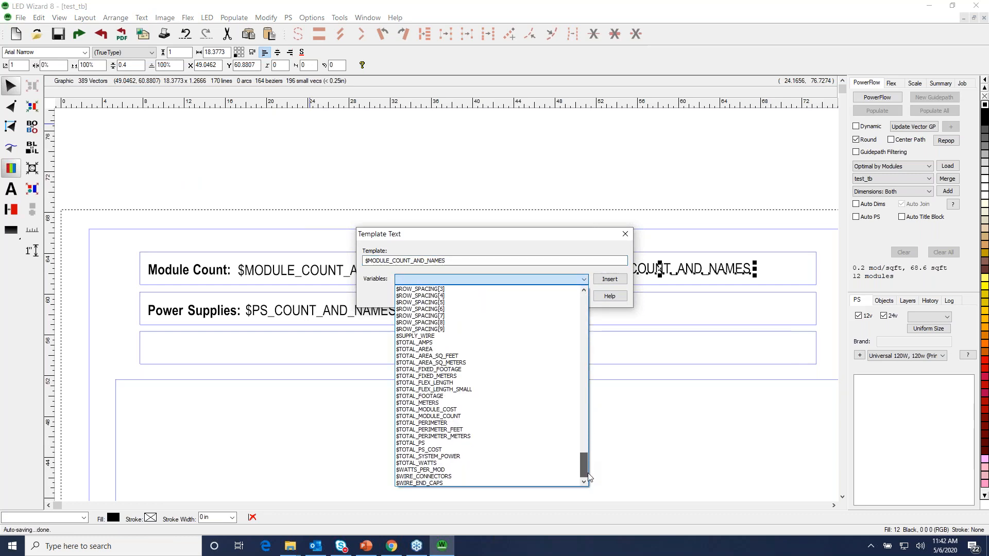
{"action": "left_click", "coordinate": [466, 432]}
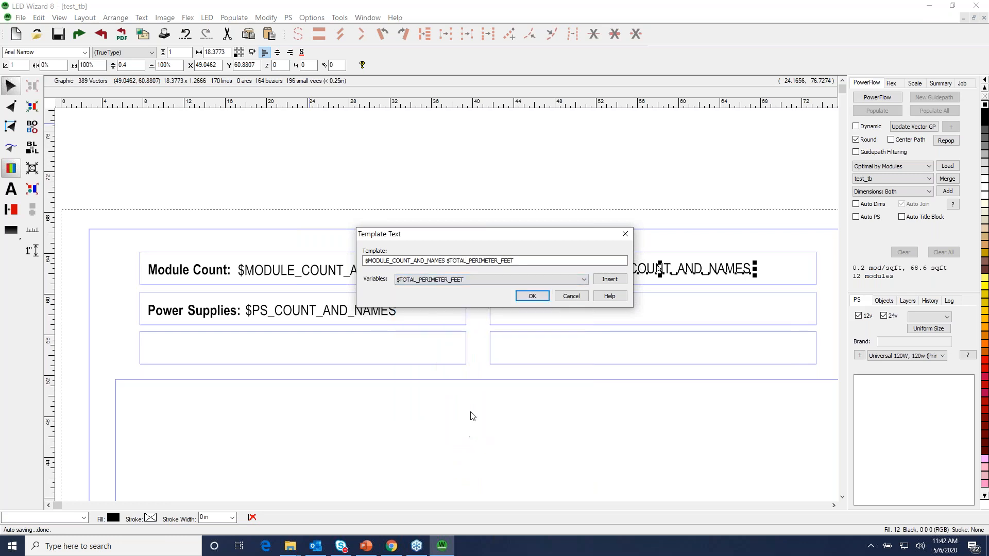
Remove $MODULE_COUNT_AND_NAMES from the Perimeter template text, leaving only $TOTAL_PERIMETER_FEET, and apply the change
{"action": "left_click", "coordinate": [446, 261]}
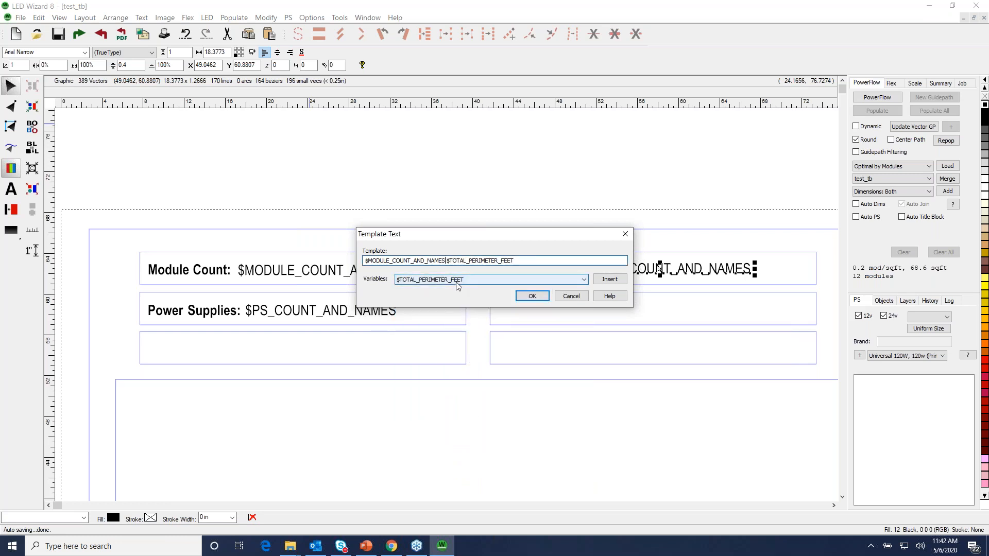
{"action": "key", "text": "BackSpace"}
{"action": "key", "text": "BackSpace"}
{"action": "key", "text": "BackSpace"}
{"action": "key", "text": "BackSpace"}
{"action": "key", "text": "BackSpace"}
{"action": "key", "text": "BackSpace"}
{"action": "key", "text": "BackSpace"}
{"action": "key", "text": "BackSpace"}
{"action": "key", "text": "BackSpace"}
{"action": "key", "text": "BackSpace"}
{"action": "key", "text": "BackSpace"}
{"action": "key", "text": "BackSpace"}
{"action": "key", "text": "BackSpace"}
{"action": "key", "text": "BackSpace"}
{"action": "key", "text": "BackSpace"}
{"action": "key", "text": "BackSpace"}
{"action": "key", "text": "BackSpace"}
{"action": "key", "text": "BackSpace"}
{"action": "key", "text": "BackSpace"}
{"action": "key", "text": "BackSpace"}
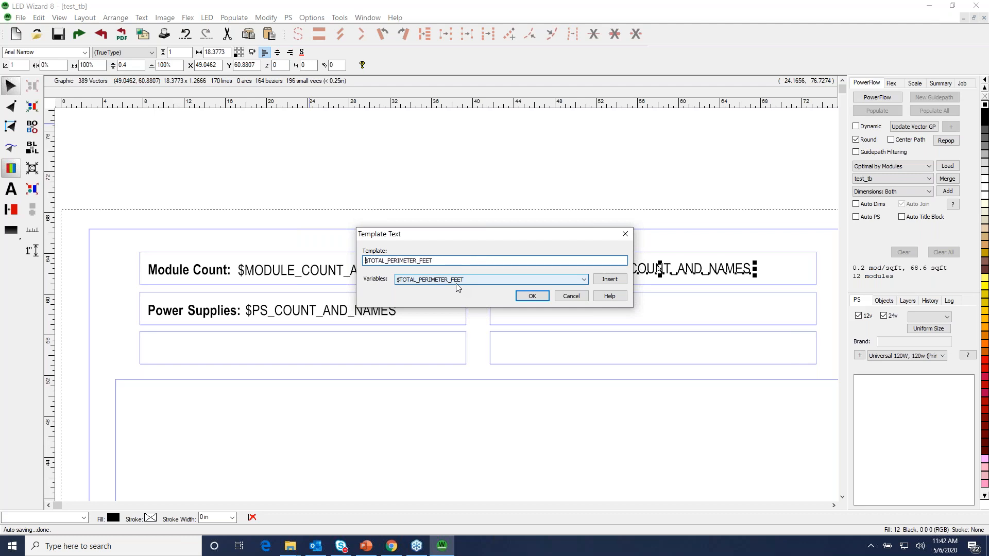
{"action": "left_click", "coordinate": [529, 297]}
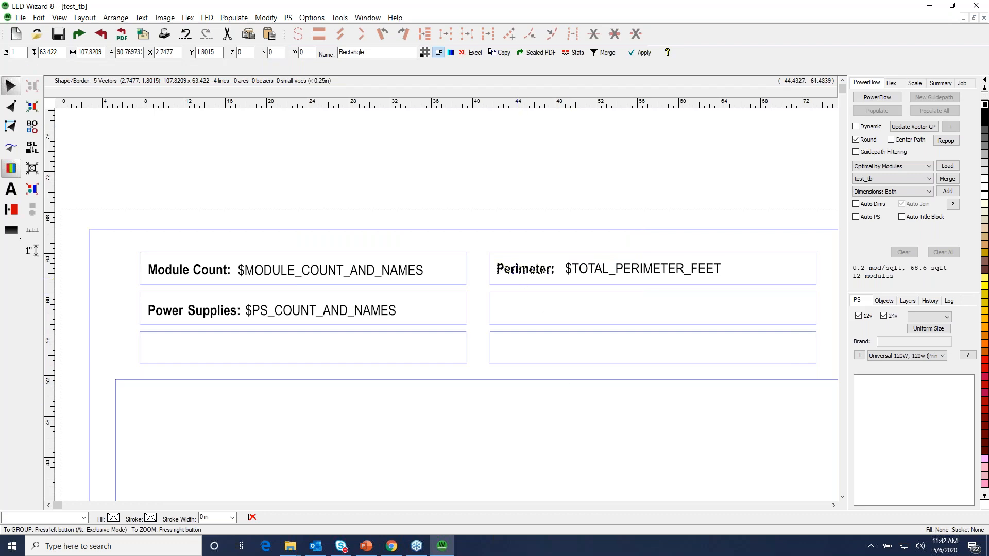
Duplicate the Perimeter label and its variable text into the second box of the second column
{"action": "left_click", "coordinate": [524, 269]}
{"action": "left_click", "coordinate": [596, 271], "text": "shift"}
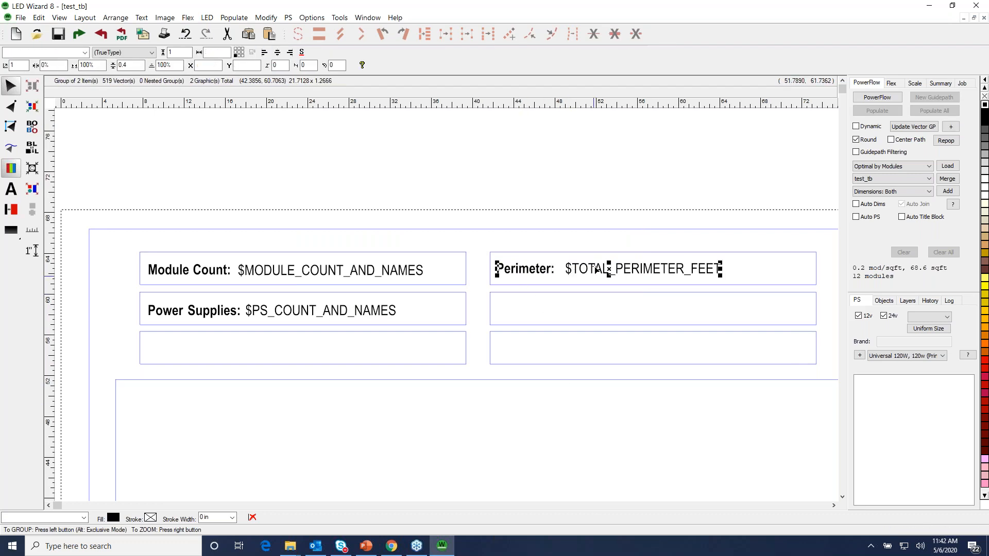
{"action": "key", "text": "ctrl+d"}
{"action": "left_click_drag", "start_coordinate": [605, 277], "coordinate": [611, 311]}
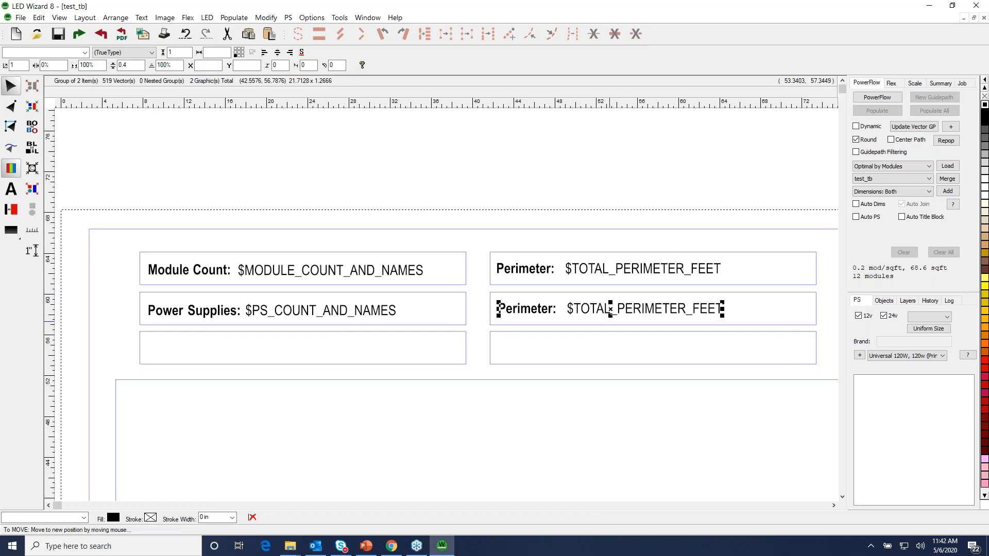
Change the duplicated "Perimeter:" label in the second row to "Area:"
{"action": "left_click", "coordinate": [536, 312]}
{"action": "double_click", "coordinate": [534, 309]}
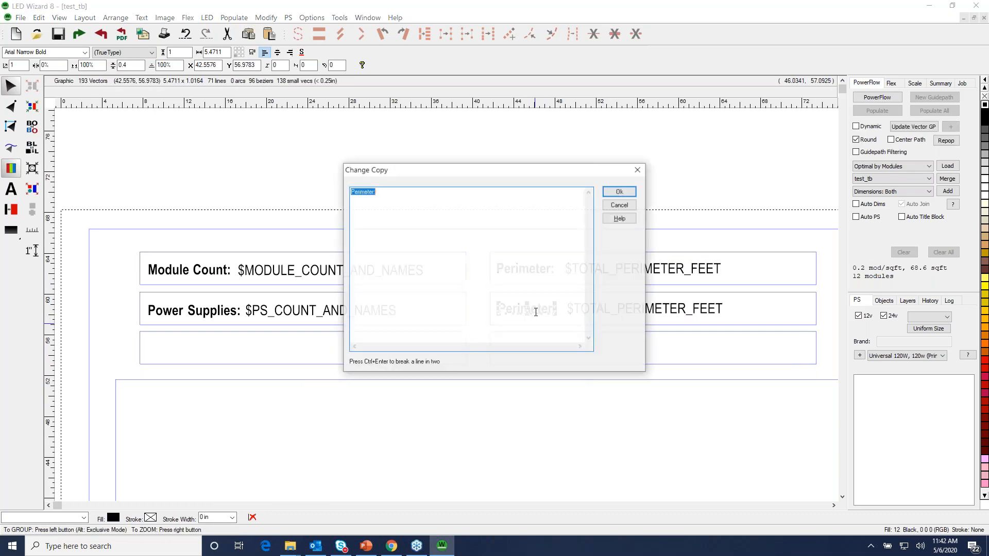
{"action": "type", "text": "Area"}
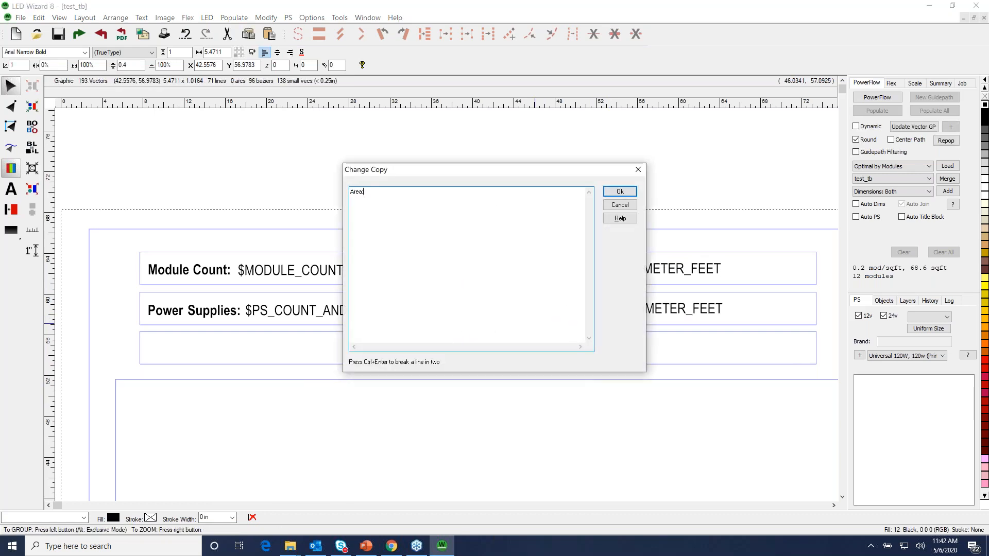
{"action": "type", "text": ":"}
{"action": "left_click", "coordinate": [623, 192]}
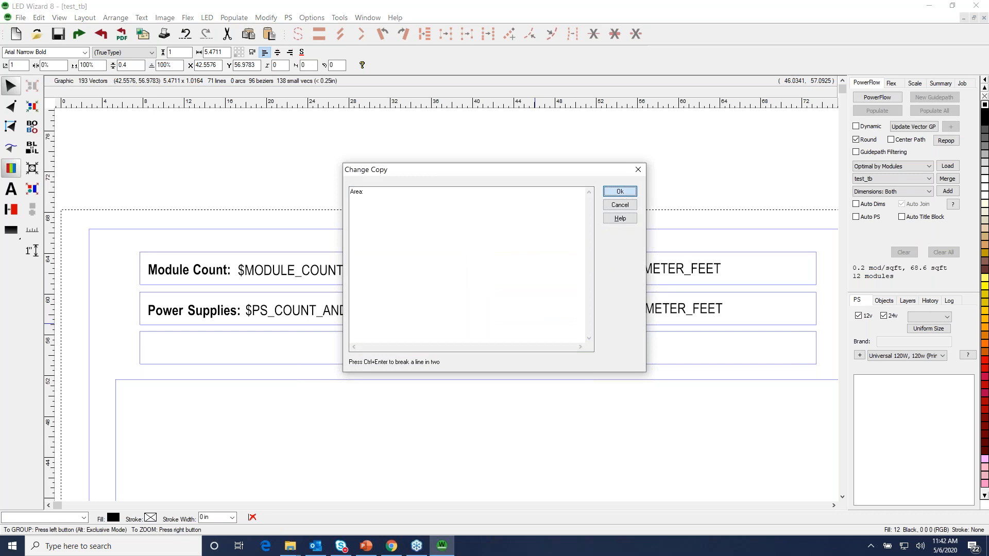
Replace $TOTAL_PERIMETER_FEET with $TOTAL_AREA_SQ_FEET in the variable text next to the "Area:" label
{"action": "left_click", "coordinate": [666, 308]}
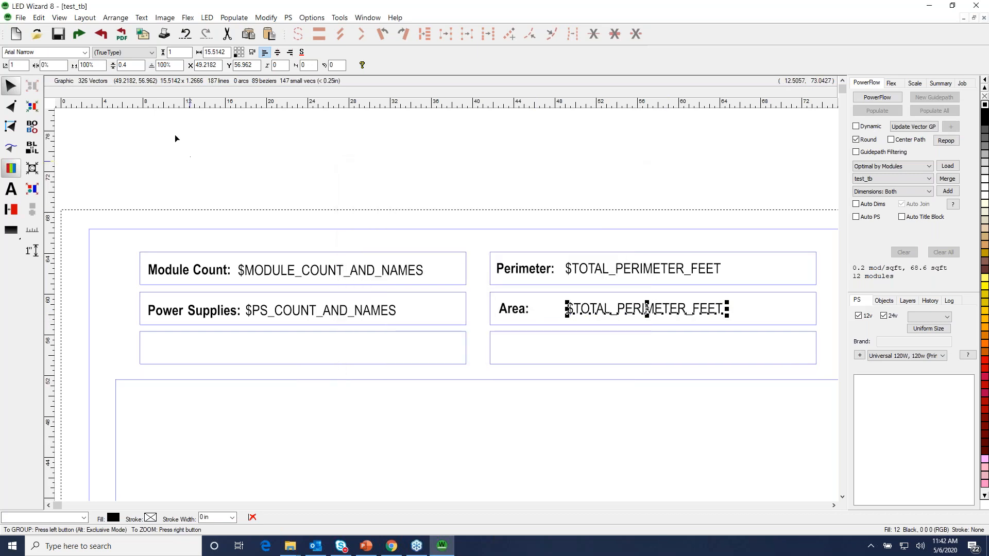
{"action": "left_click", "coordinate": [142, 18]}
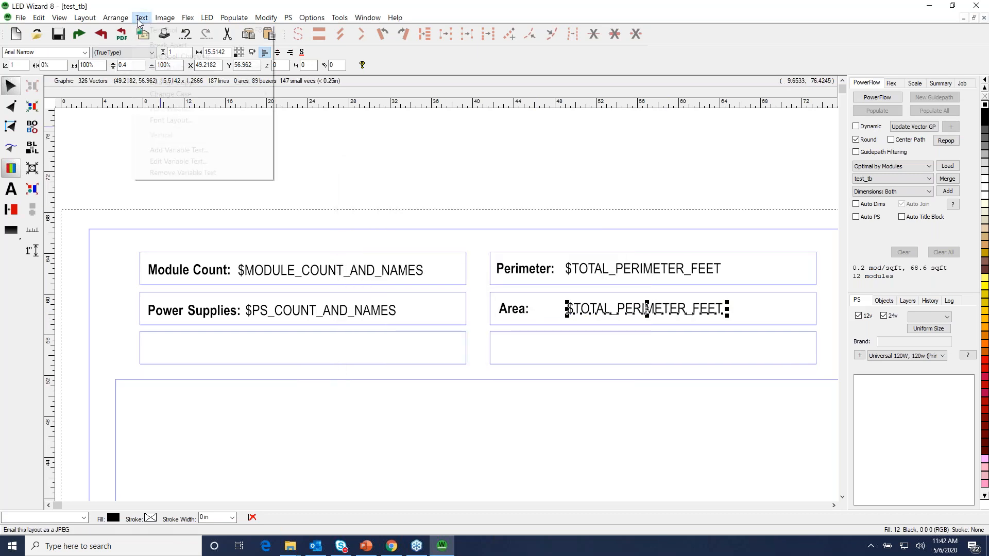
{"action": "left_click", "coordinate": [218, 161]}
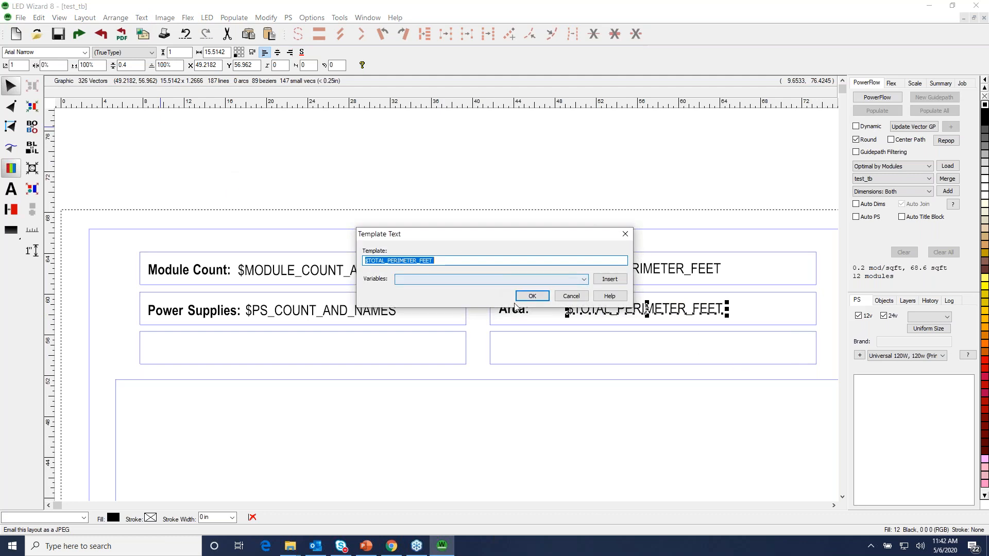
{"action": "left_click", "coordinate": [583, 279]}
{"action": "left_click_drag", "start_coordinate": [583, 304], "coordinate": [592, 479]}
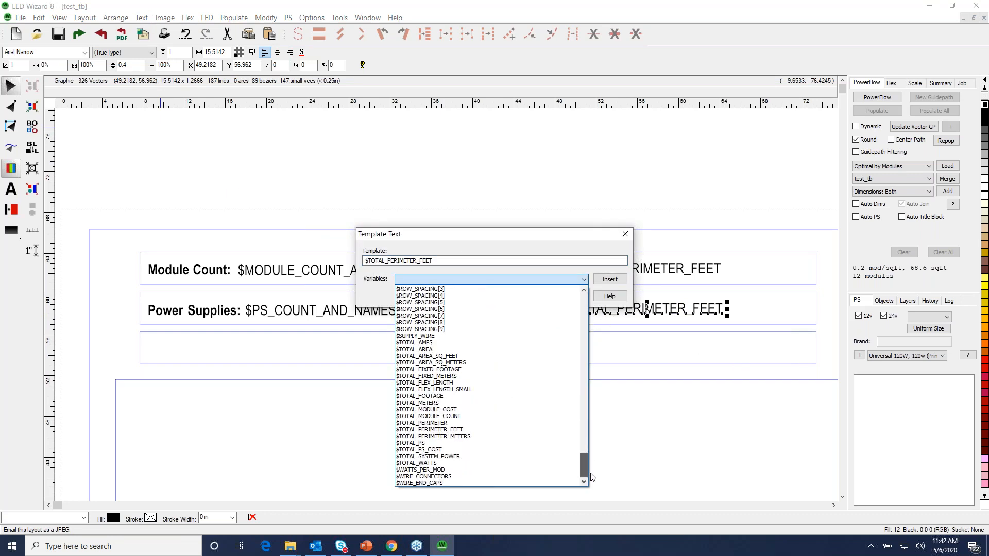
{"action": "left_click", "coordinate": [465, 355]}
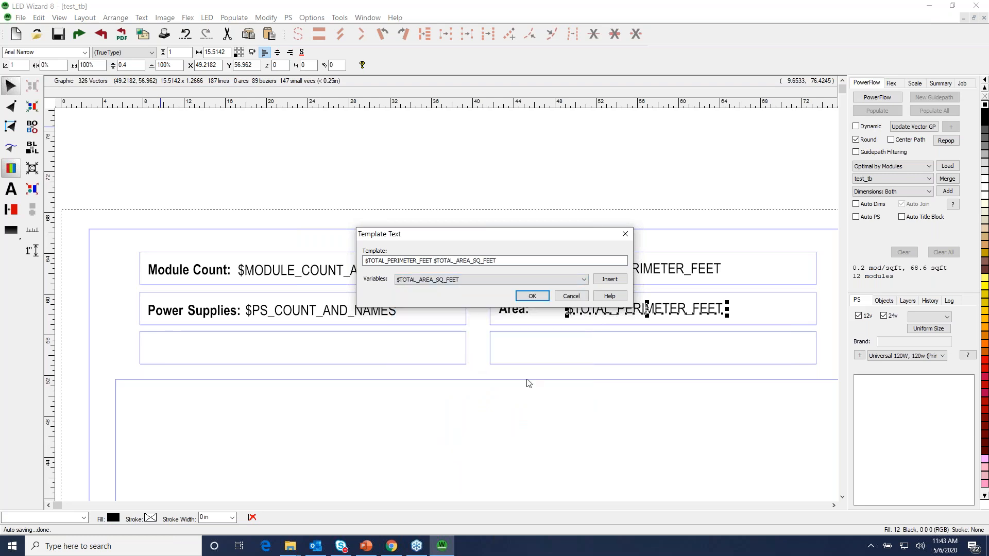
{"action": "left_click_drag", "start_coordinate": [434, 260], "coordinate": [368, 268]}
{"action": "key", "text": "Delete"}
{"action": "left_click", "coordinate": [532, 296]}
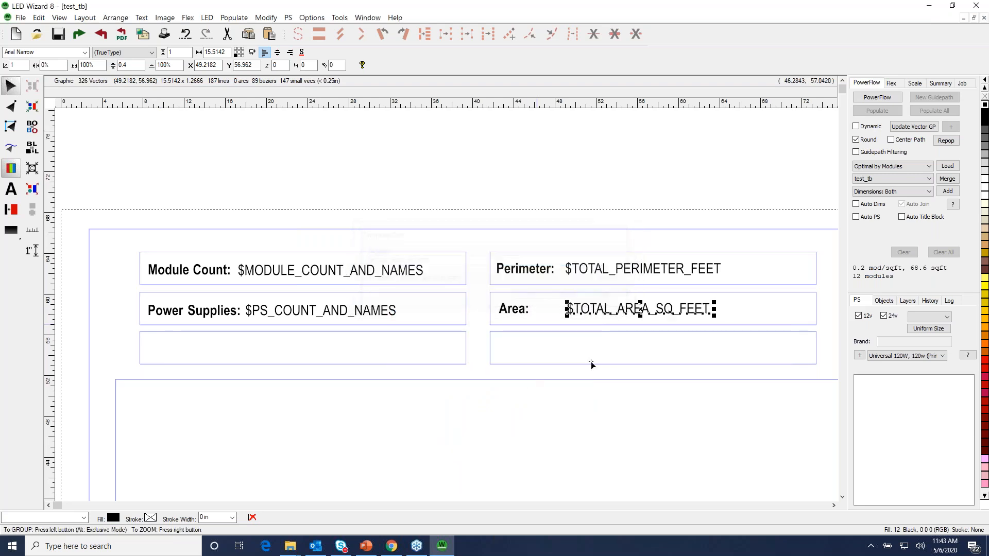
Deselect the text and check whether the test_tb document is marked as a title block
{"action": "left_click", "coordinate": [610, 381]}
{"action": "left_click", "coordinate": [566, 193]}
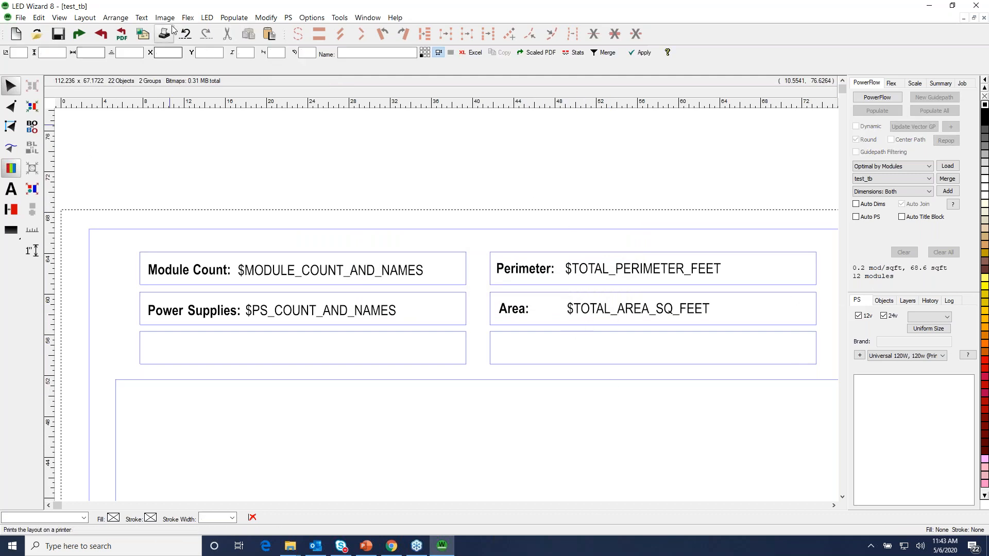
{"action": "left_click", "coordinate": [207, 19]}
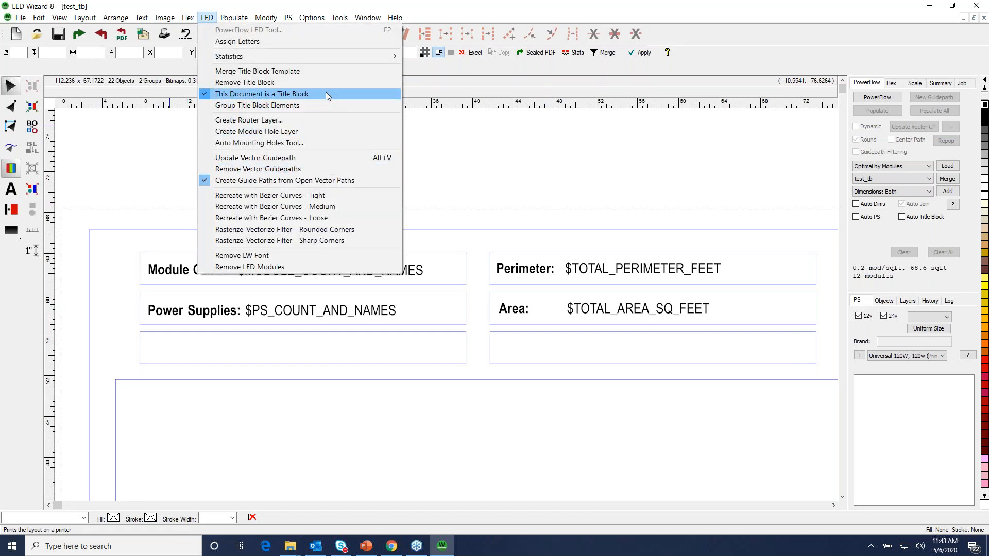
{"action": "left_click", "coordinate": [541, 180]}
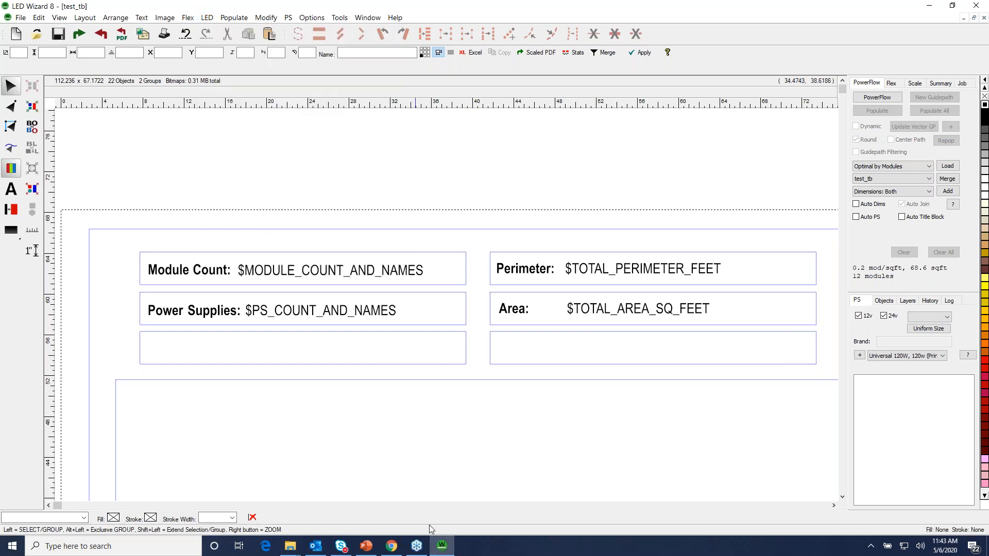
Merge the test_tb title block into LEDWizardLayout8, reloading the title block file, and inspect the filled-in fields
{"action": "left_click", "coordinate": [368, 20]}
{"action": "left_click", "coordinate": [406, 79]}
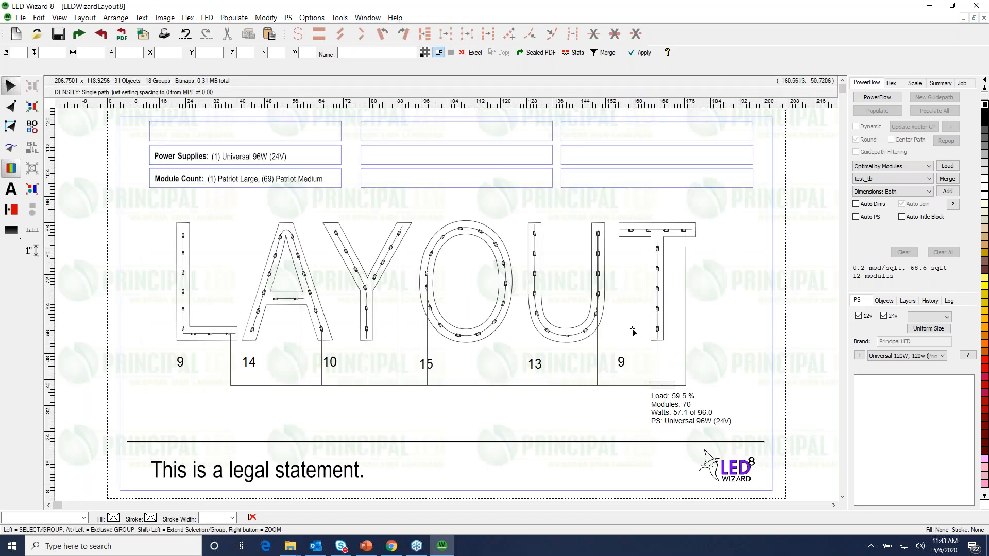
{"action": "left_click", "coordinate": [947, 178]}
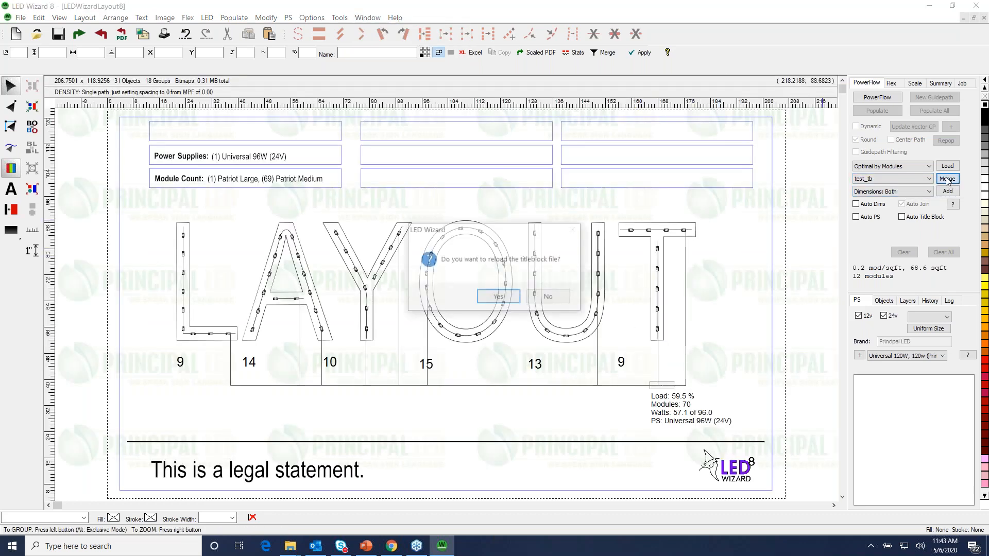
{"action": "left_click", "coordinate": [497, 299]}
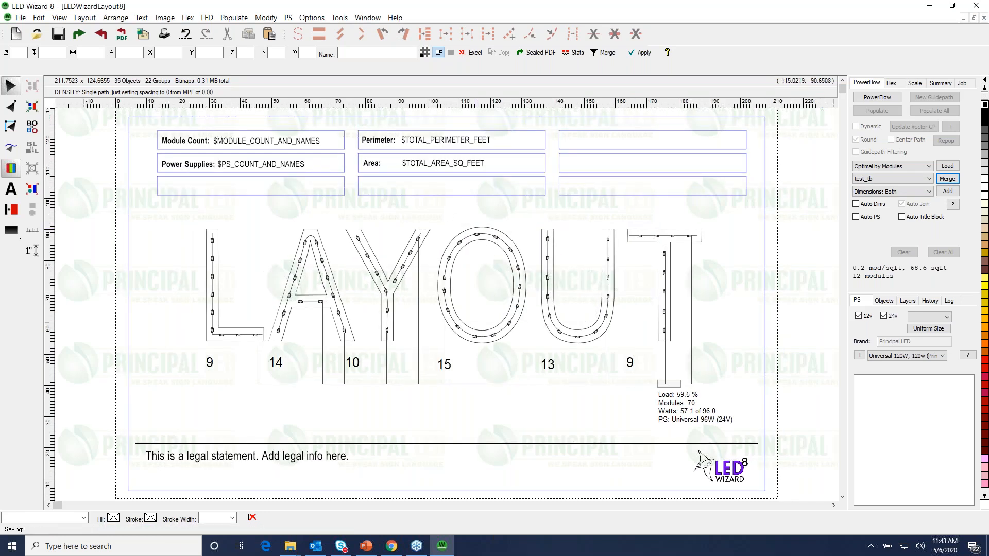
{"action": "left_click_drag", "start_coordinate": [156, 207], "coordinate": [474, 130]}
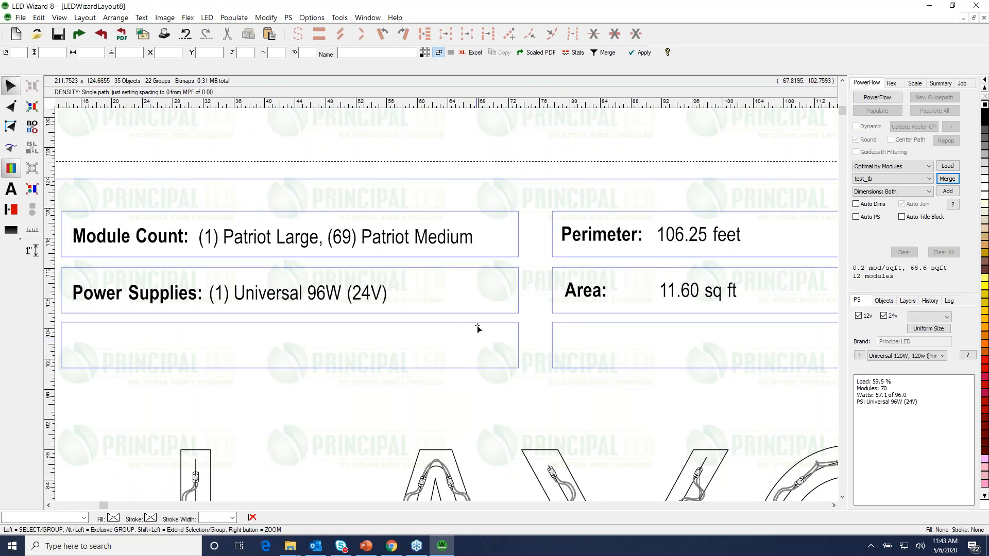
{"action": "right_click", "coordinate": [470, 300]}
{"action": "right_click", "coordinate": [470, 300]}
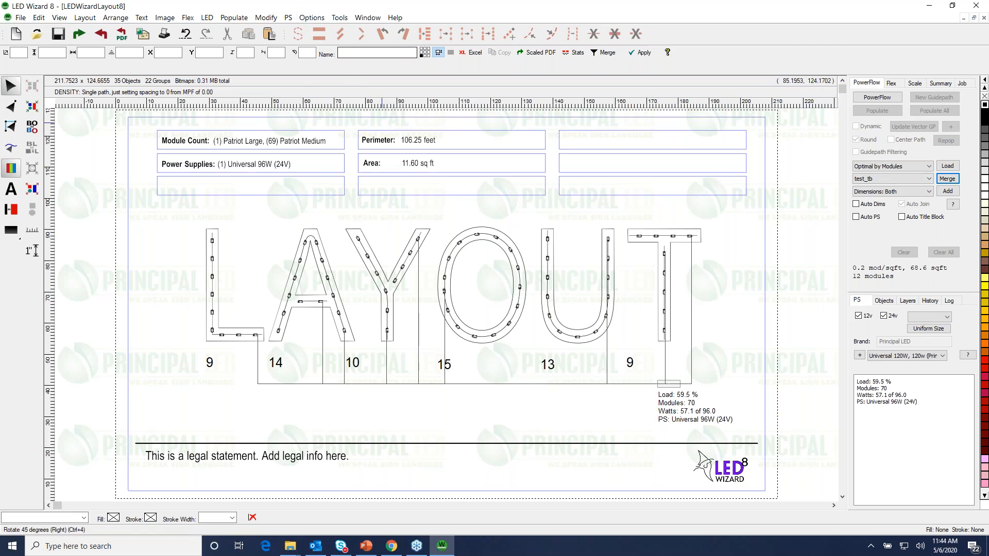
Switch to LEDWizardLayout10 and open its merged title block file
{"action": "left_click", "coordinate": [367, 17]}
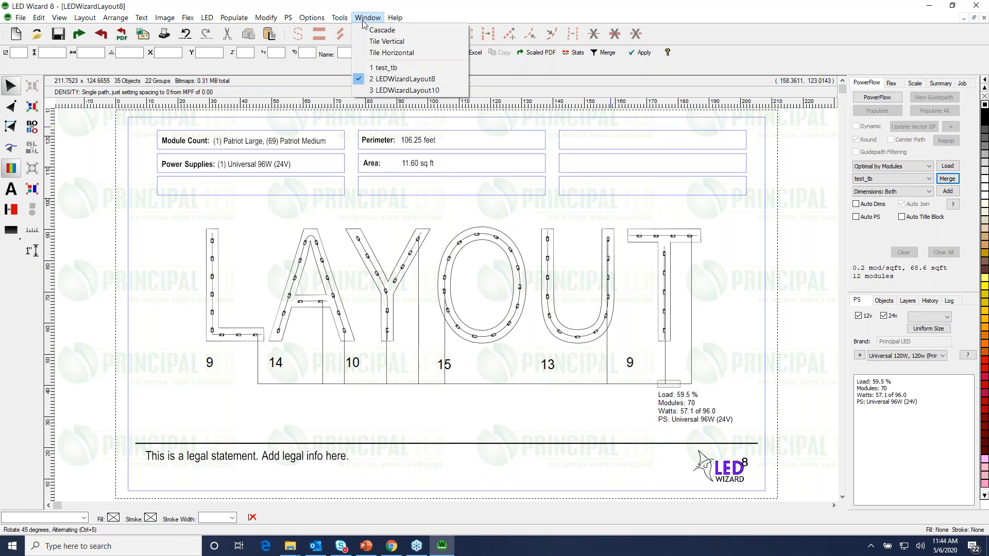
{"action": "left_click", "coordinate": [404, 91]}
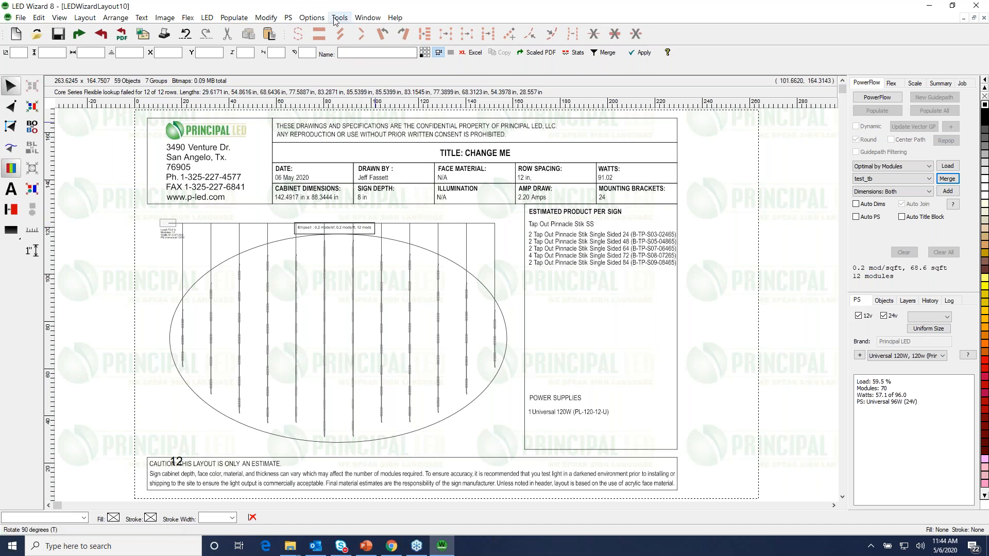
{"action": "left_click", "coordinate": [312, 19]}
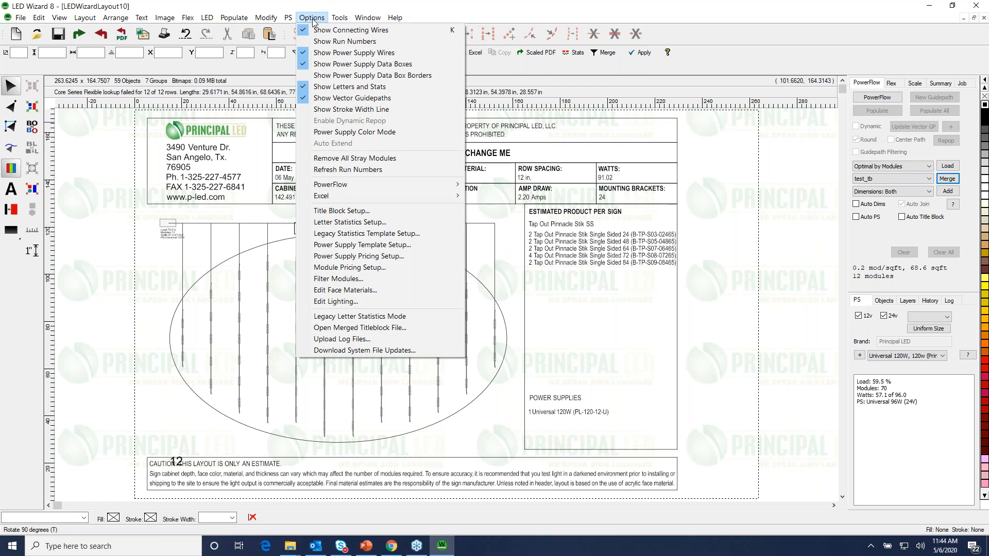
{"action": "left_click", "coordinate": [416, 328]}
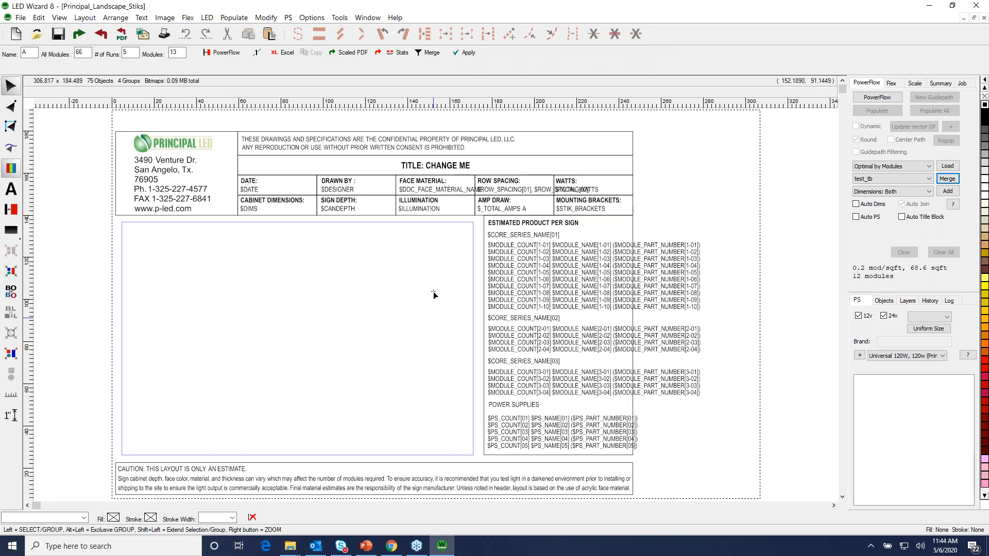
Move the "TITLE: CHANGE ME" text left within its row, above the "DRAWN BY" cell
{"action": "left_click", "coordinate": [449, 210]}
{"action": "left_click_drag", "start_coordinate": [357, 259], "coordinate": [733, 135]}
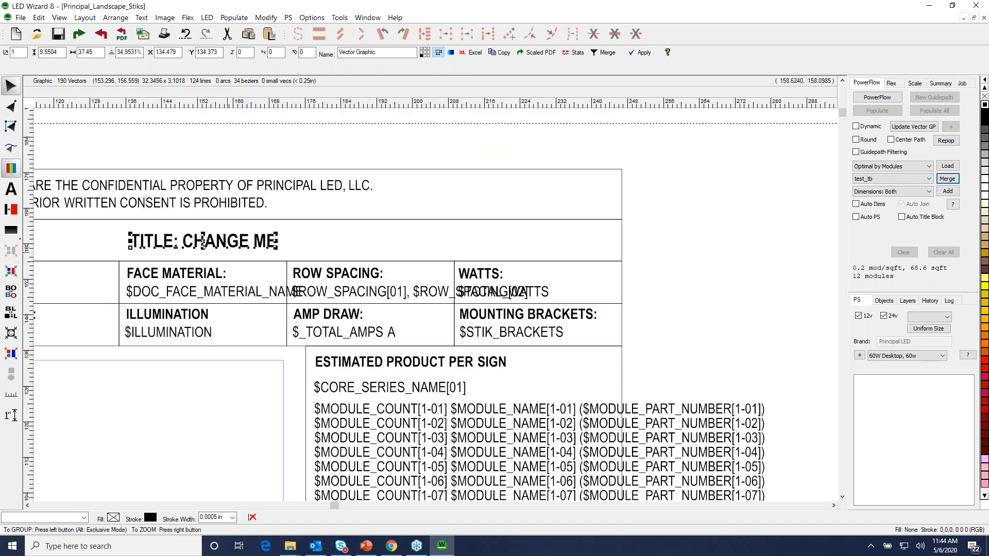
{"action": "right_click", "coordinate": [686, 244]}
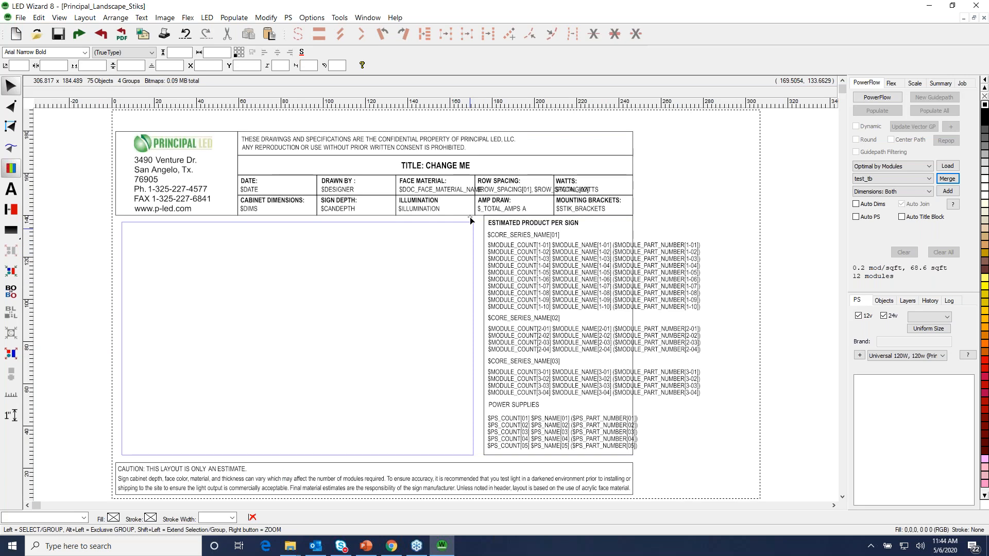
{"action": "left_click_drag", "start_coordinate": [231, 233], "coordinate": [646, 124]}
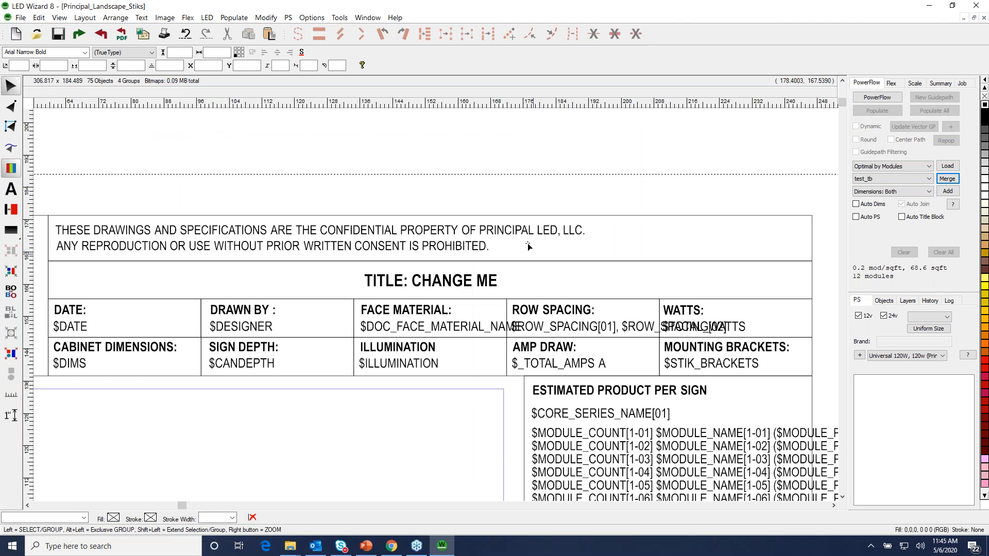
{"action": "left_click_drag", "start_coordinate": [464, 281], "coordinate": [281, 284]}
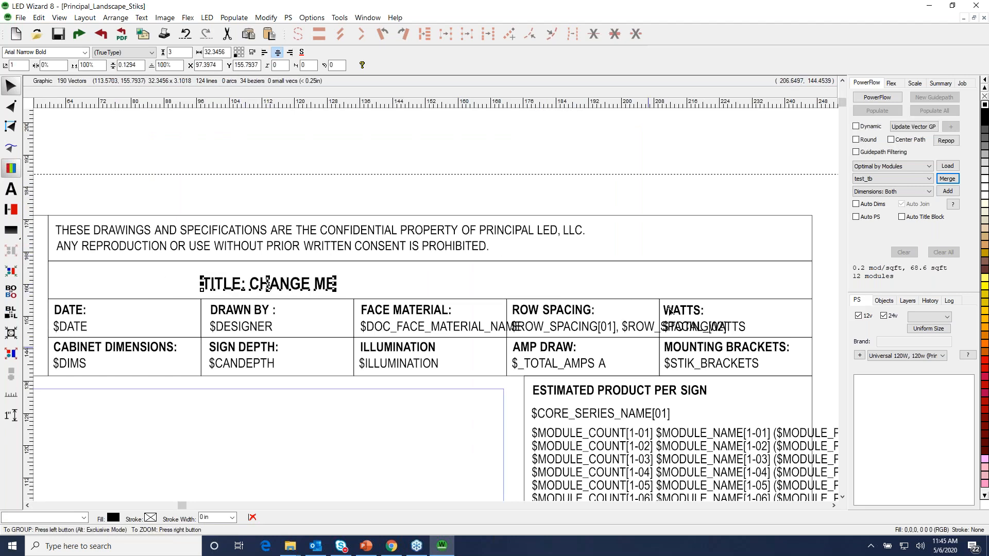
Duplicate the "WATTS:" cell box twice, placing the copies in the title row above the "WATTS:" and "ROW SPACING:" cells
{"action": "left_click", "coordinate": [799, 307]}
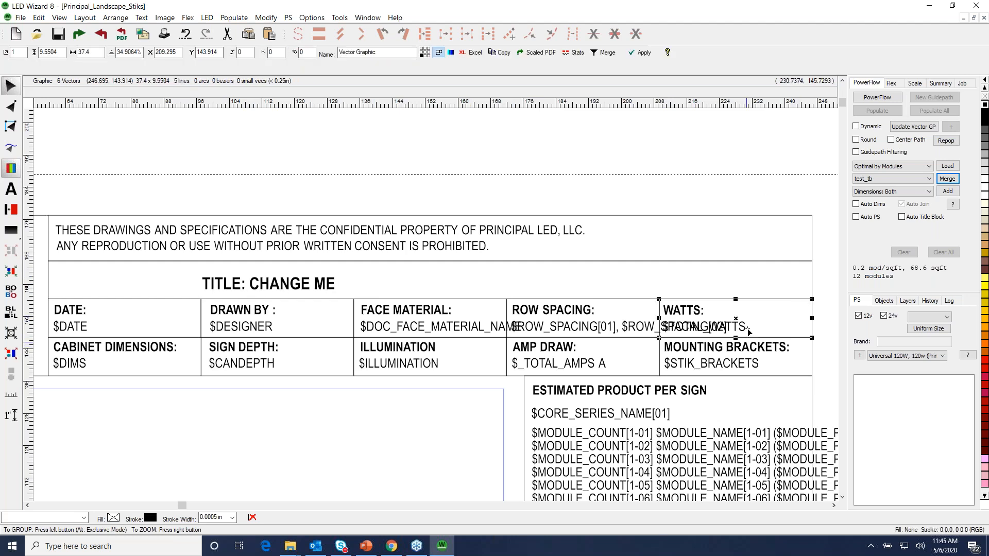
{"action": "left_click_drag", "start_coordinate": [745, 336], "coordinate": [748, 323]}
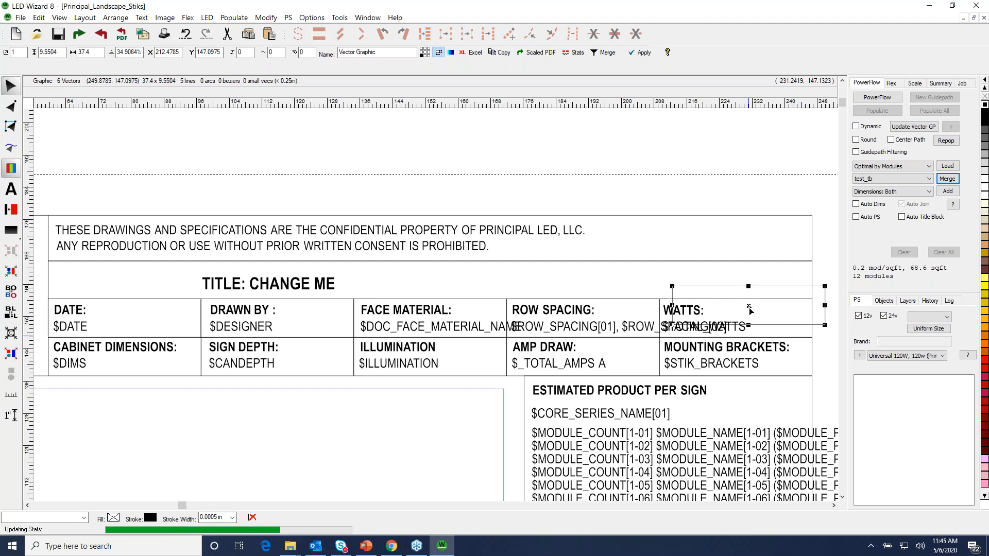
{"action": "left_click_drag", "start_coordinate": [748, 306], "coordinate": [750, 268]}
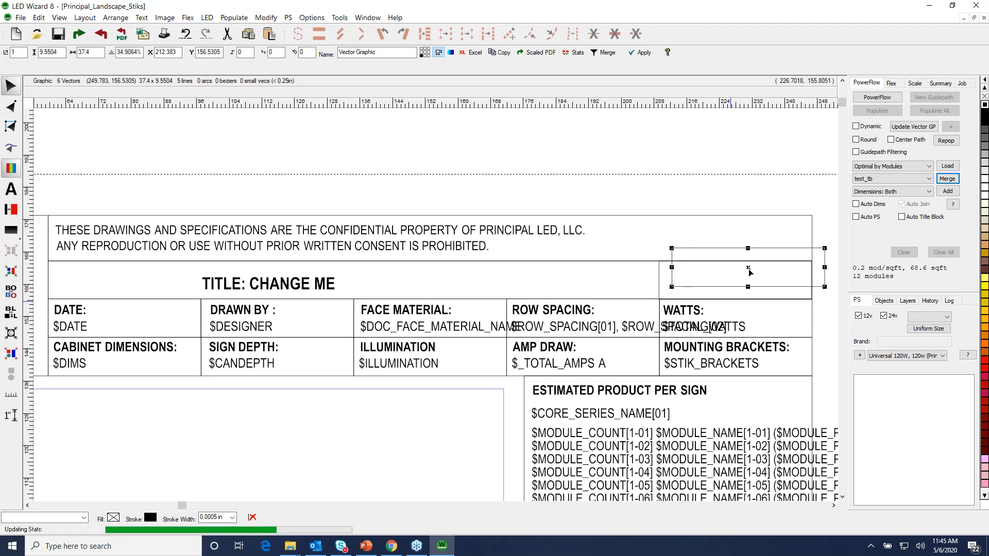
{"action": "left_click_drag", "start_coordinate": [748, 269], "coordinate": [583, 283]}
Copy the "ROW SPACING:" label into both new boxes in the title row
{"action": "left_click", "coordinate": [579, 311]}
{"action": "key", "text": "ctrl+c"}
{"action": "key", "text": "ctrl+v"}
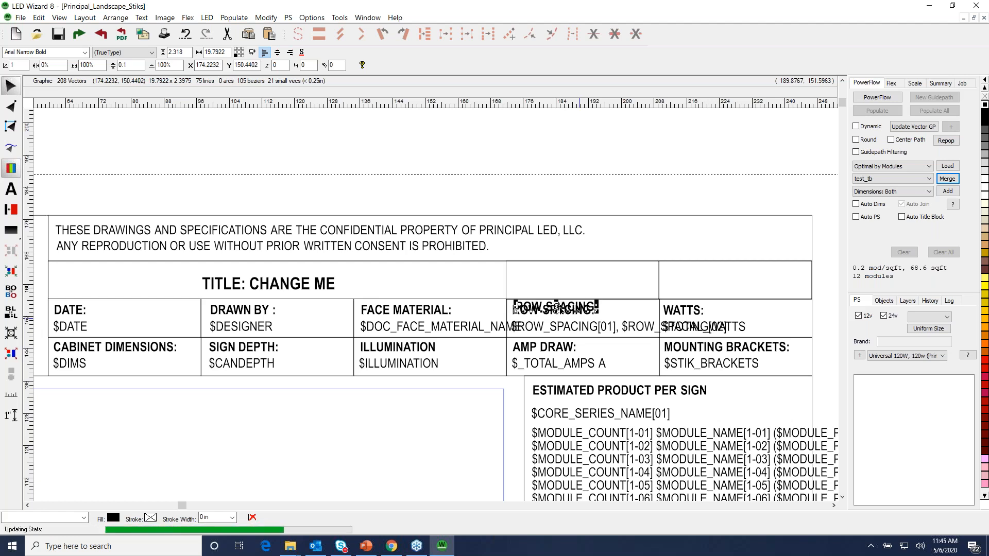
{"action": "left_click_drag", "start_coordinate": [558, 311], "coordinate": [558, 272]}
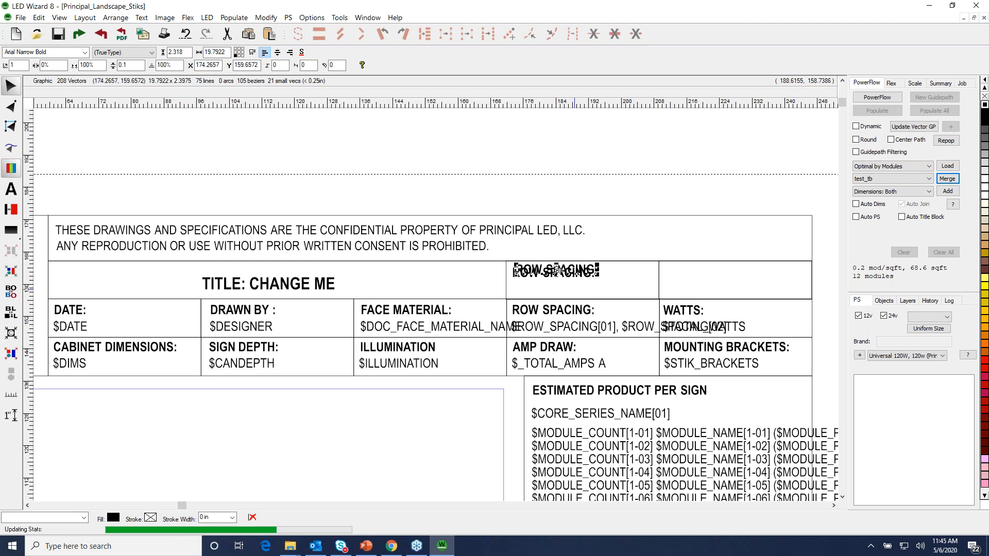
{"action": "left_click_drag", "start_coordinate": [556, 272], "coordinate": [707, 273]}
Change the copied label in the new box above "ROW SPACING:" to "RGB CONTROLLERS:"
{"action": "left_click", "coordinate": [553, 272]}
{"action": "double_click", "coordinate": [552, 272]}
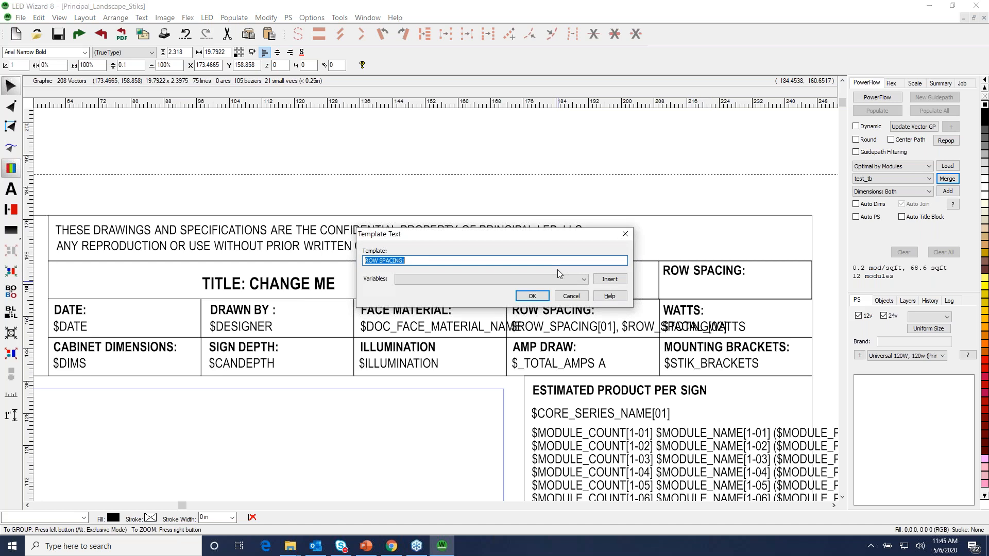
{"action": "type", "text": "RGB CONTROLLERS:"}
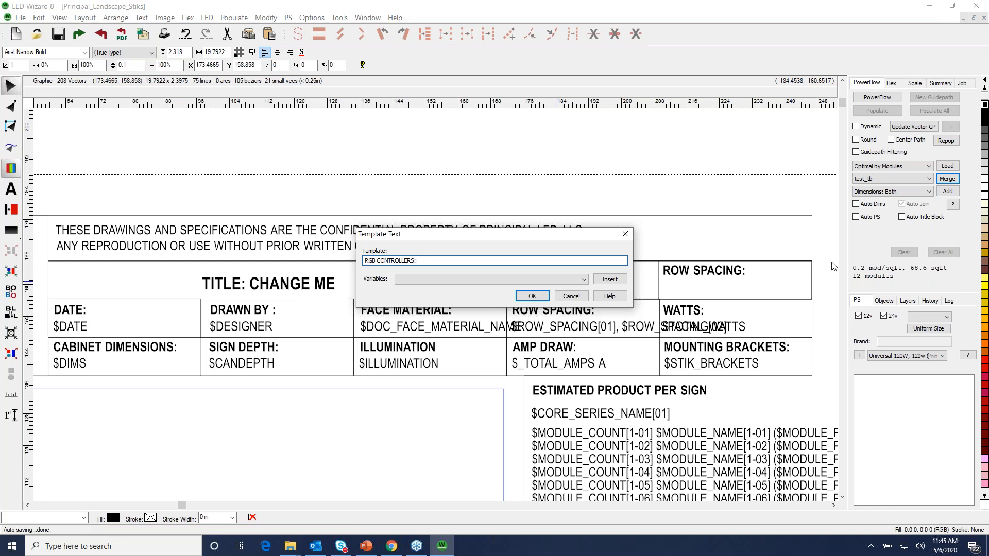
{"action": "left_click", "coordinate": [532, 296]}
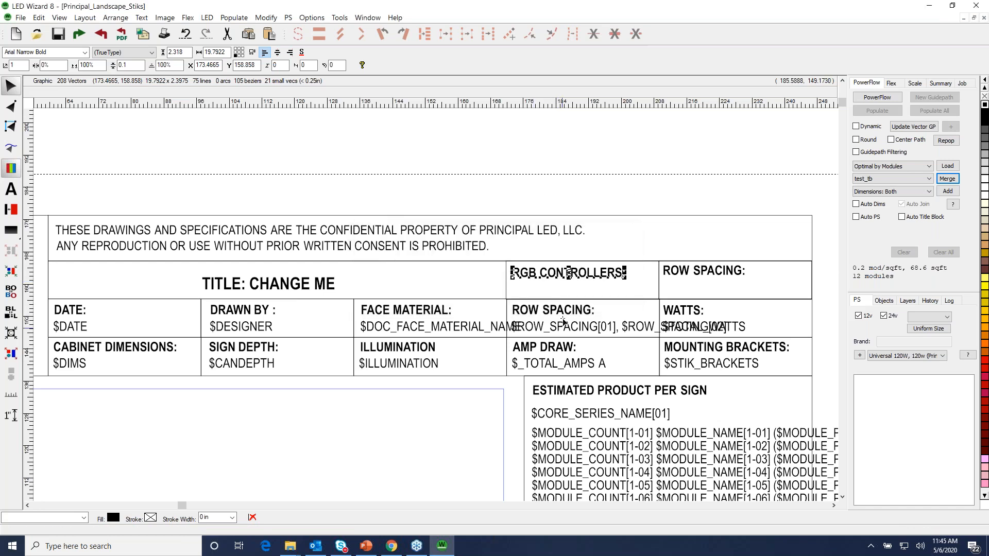
Duplicate the row spacing variable text and place the copy beneath the "RGB CONTROLLERS:" label
{"action": "left_click", "coordinate": [572, 329]}
{"action": "key", "text": "ctrl+d"}
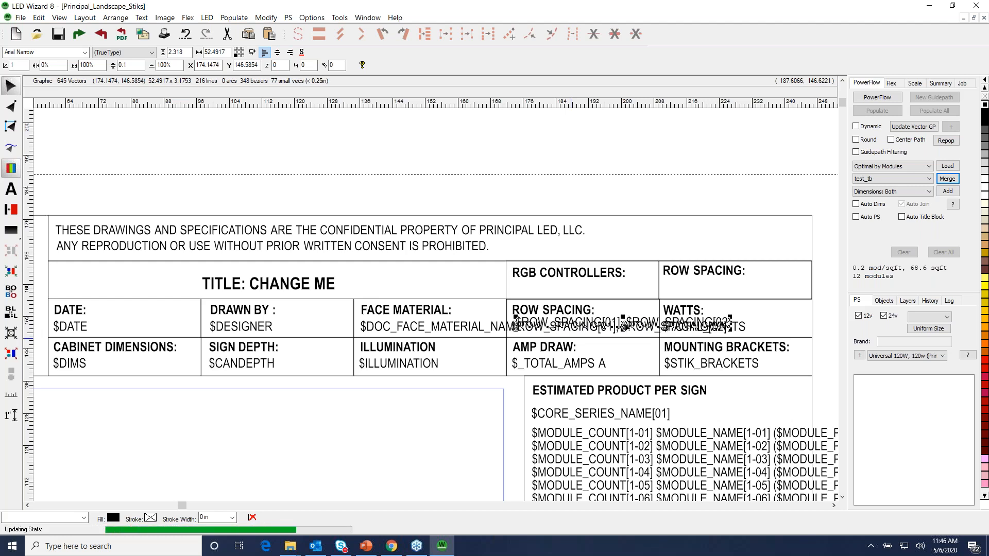
{"action": "left_click_drag", "start_coordinate": [623, 326], "coordinate": [621, 292]}
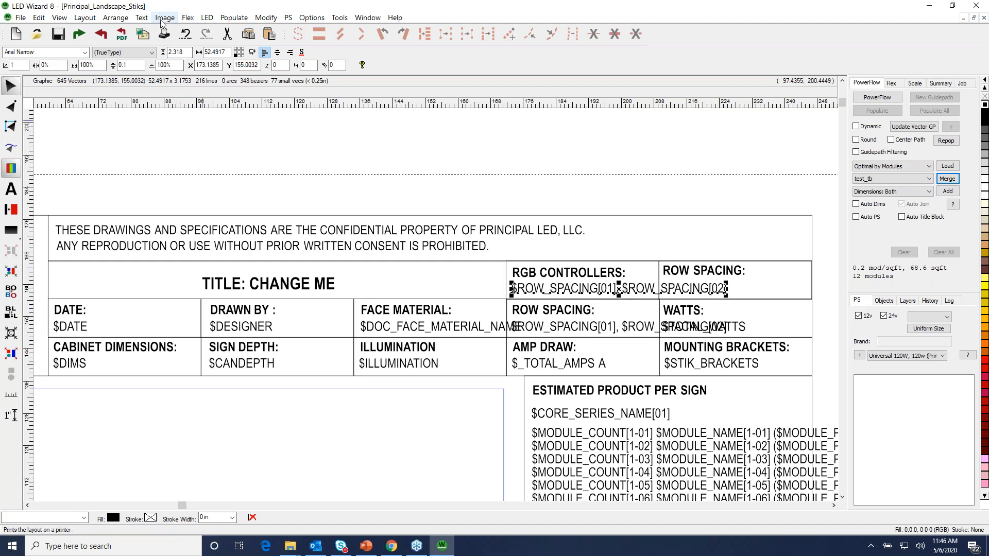
Replace the variable text beneath "RGB CONTROLLERS:" with "(no) Contollers" and nudge it slightly upward to align with its label
{"action": "left_click", "coordinate": [141, 17]}
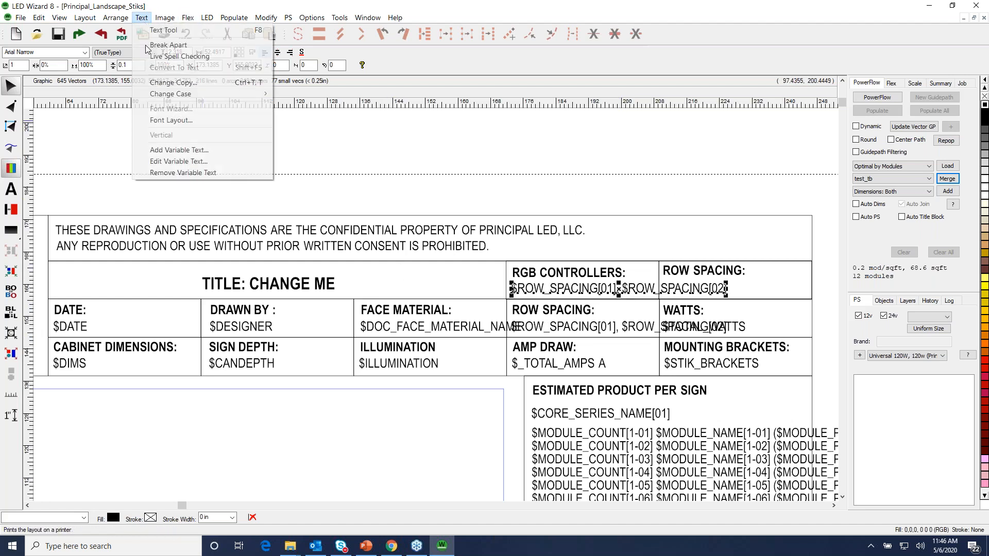
{"action": "left_click", "coordinate": [183, 164]}
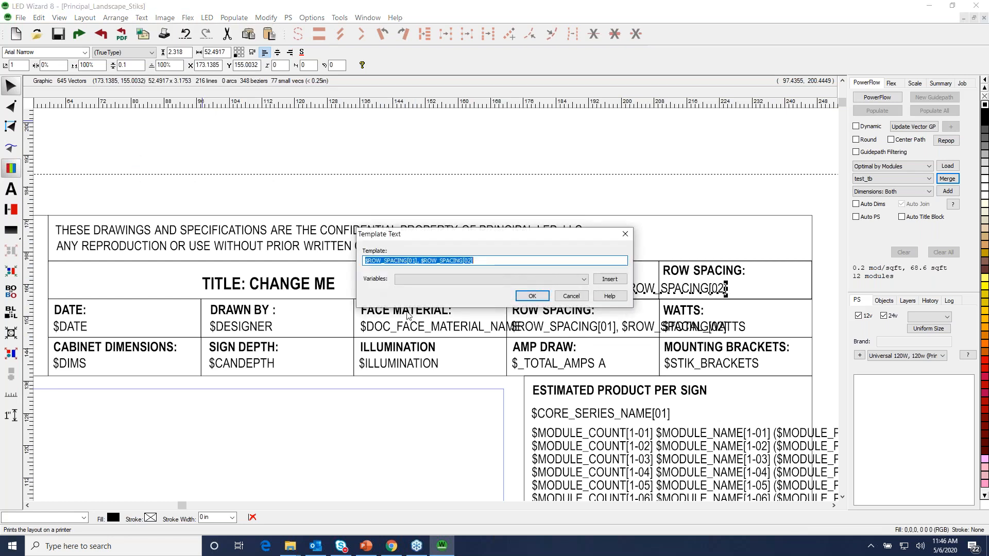
{"action": "type", "text": "(no)"}
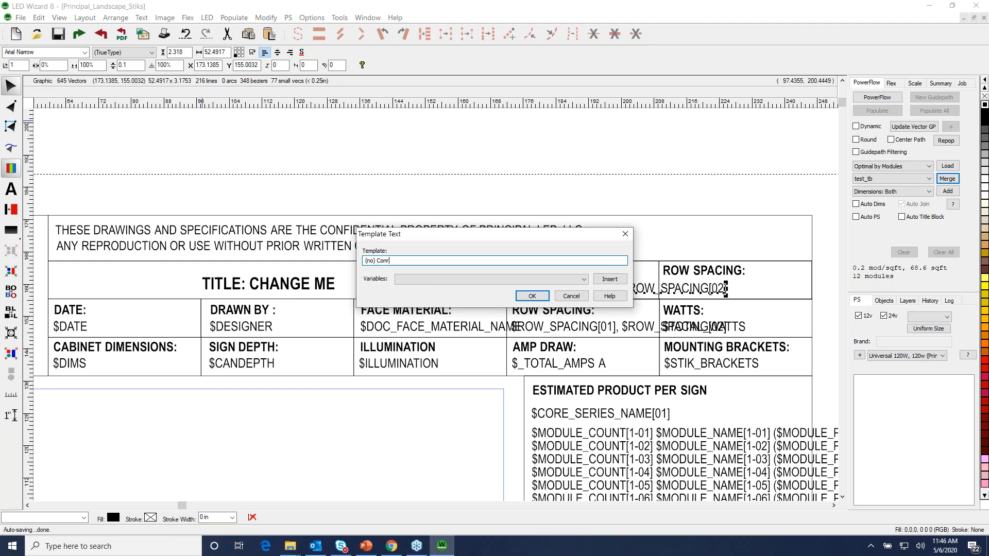
{"action": "type", "text": "Contollers"}
{"action": "key", "text": "Return"}
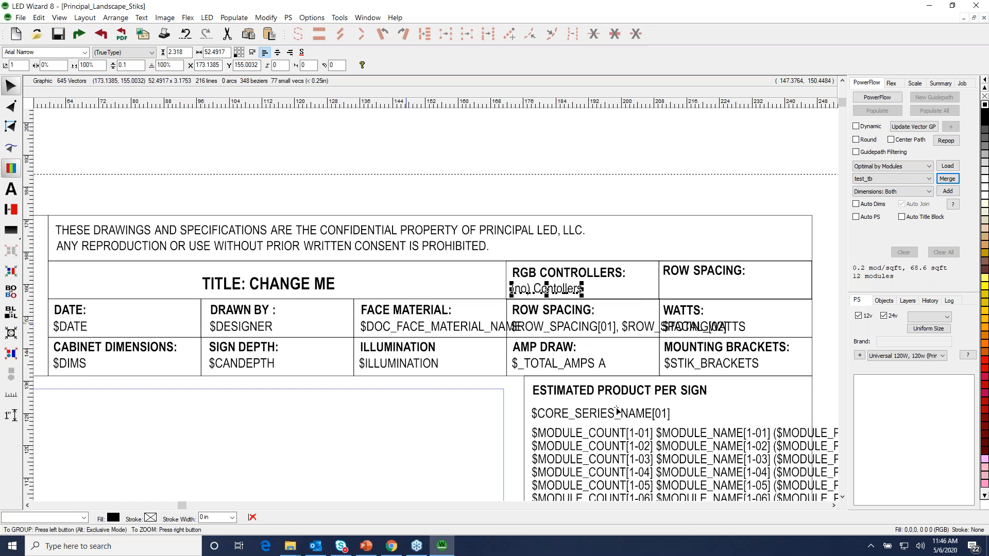
{"action": "left_click", "coordinate": [606, 201]}
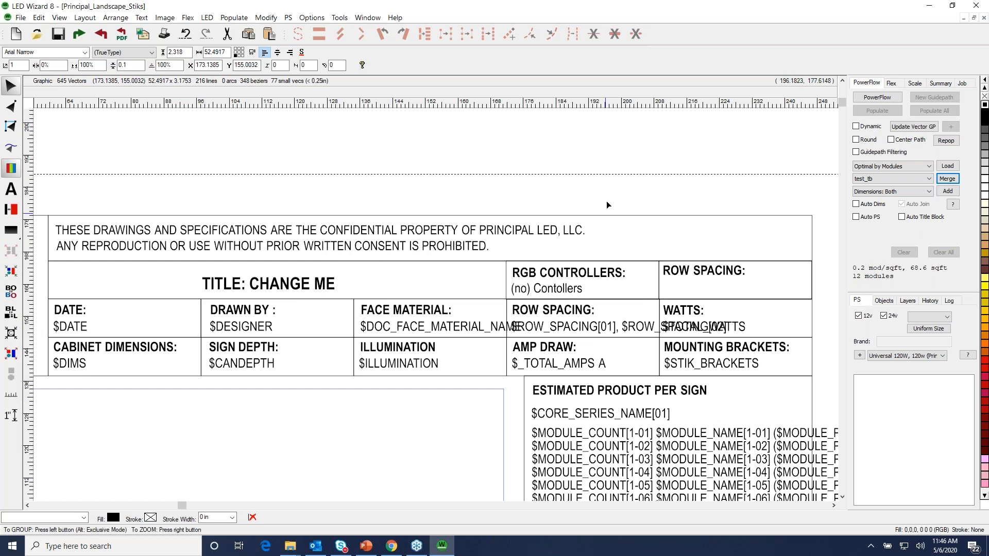
{"action": "left_click", "coordinate": [561, 285]}
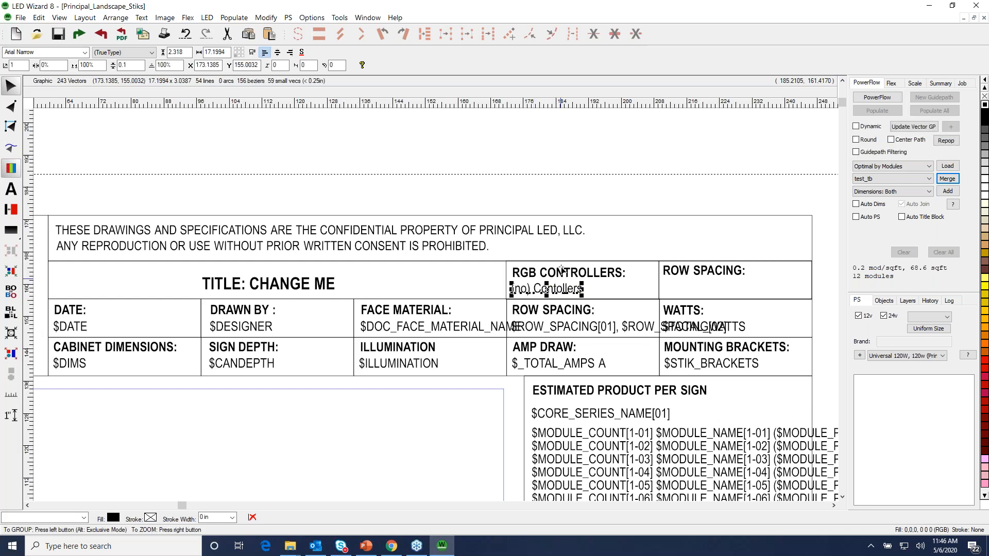
{"action": "left_click_drag", "start_coordinate": [560, 293], "coordinate": [561, 291]}
Duplicate the "(no) Contollers" text and place the copy beneath the "ROW SPACING:" label in the title row
{"action": "left_click", "coordinate": [676, 271]}
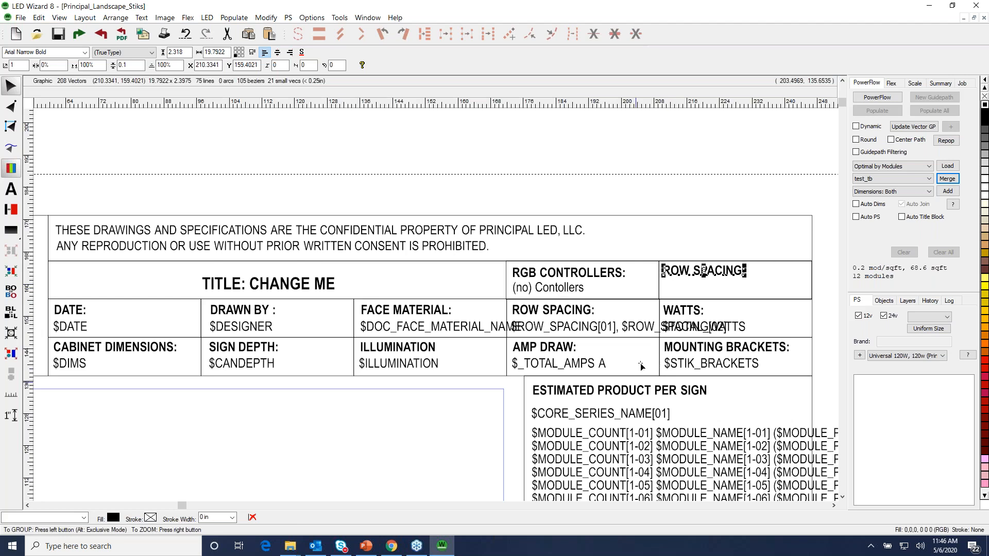
{"action": "left_click", "coordinate": [547, 288]}
{"action": "key", "text": "ctrl+d"}
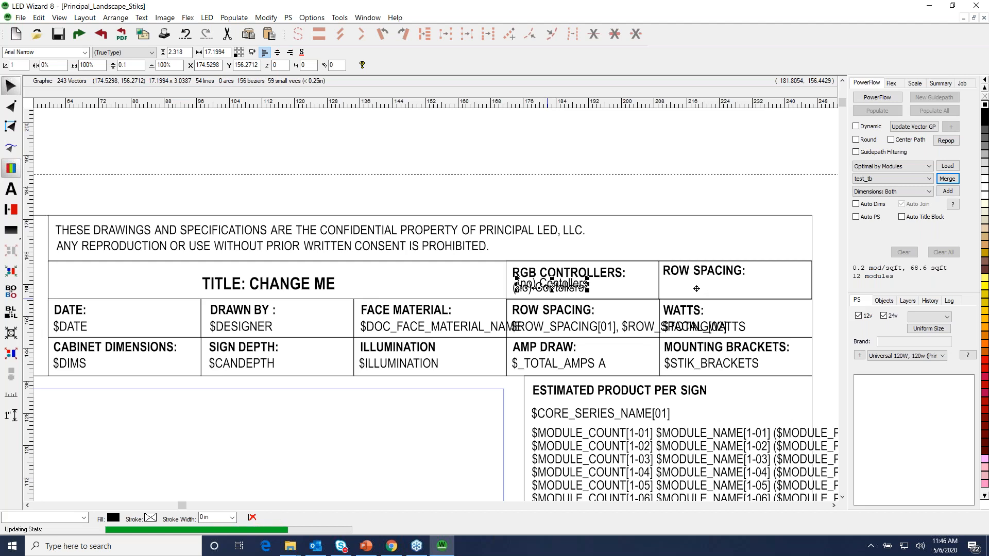
{"action": "left_click_drag", "start_coordinate": [700, 287], "coordinate": [698, 284]}
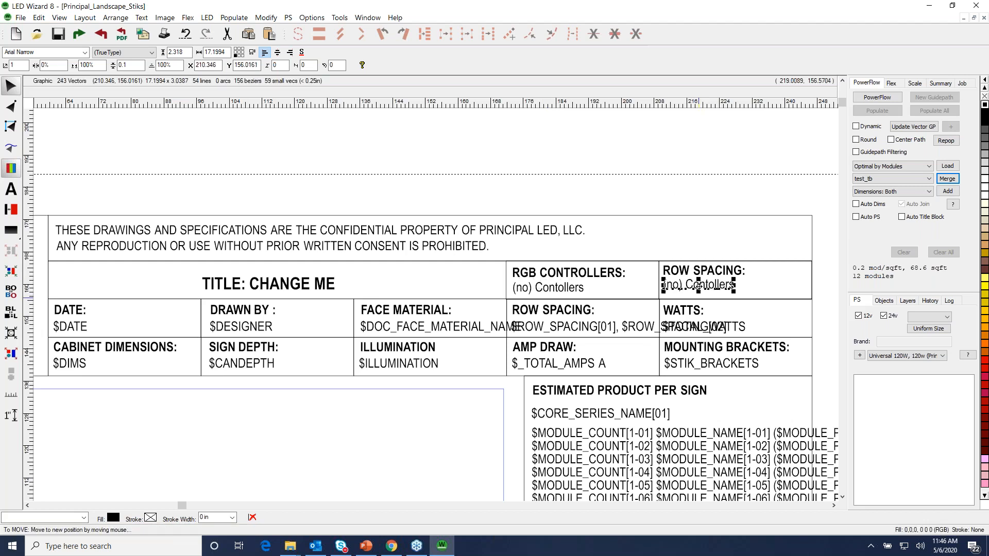
Replace the copied text in the title row's last cell with the total system power variable, reading "$TOTAL_SYSTEM_POWER W"
{"action": "double_click", "coordinate": [699, 285]}
{"action": "left_click", "coordinate": [586, 278]}
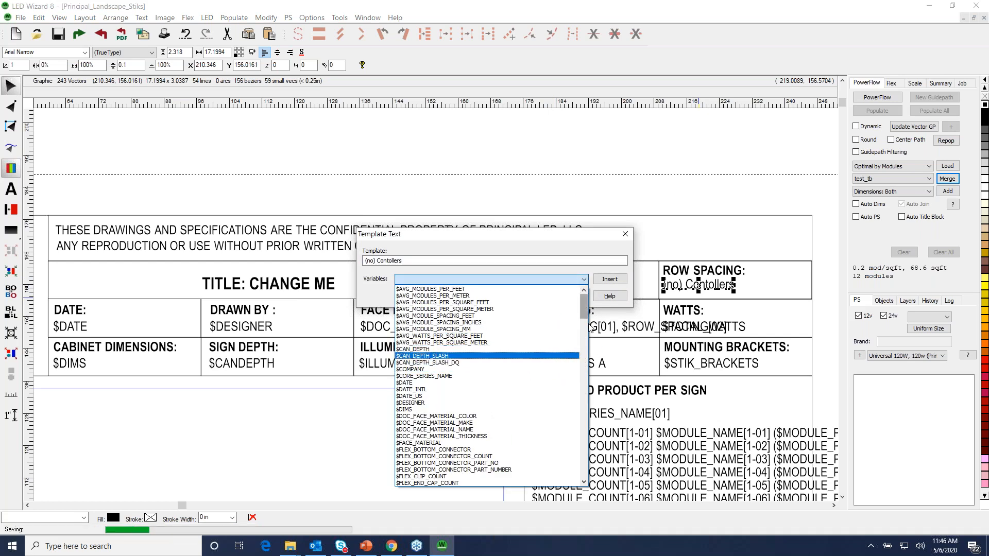
{"action": "scroll", "coordinate": [586, 333], "scroll_direction": "down", "scroll_amount": 10}
{"action": "left_click_drag", "start_coordinate": [585, 339], "coordinate": [584, 471]}
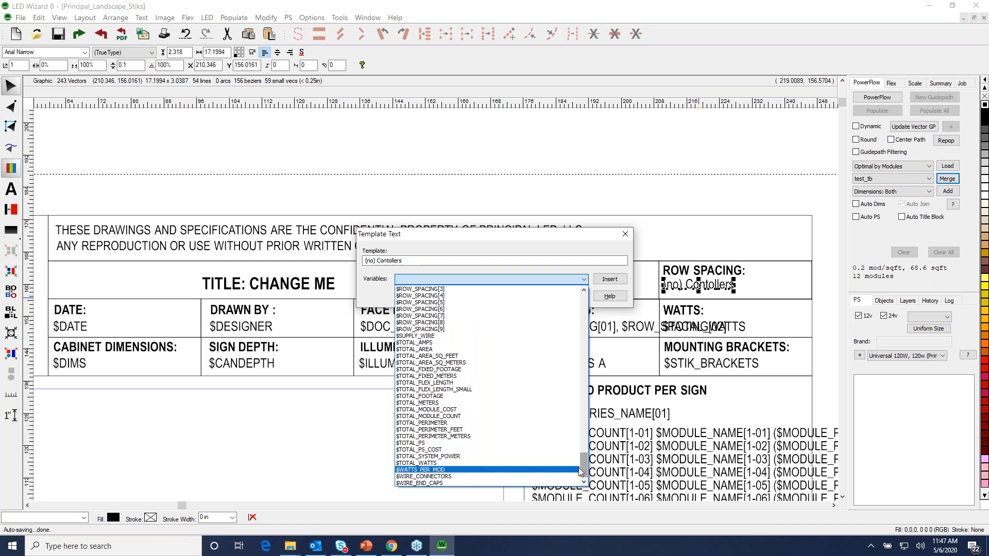
{"action": "left_click", "coordinate": [495, 457]}
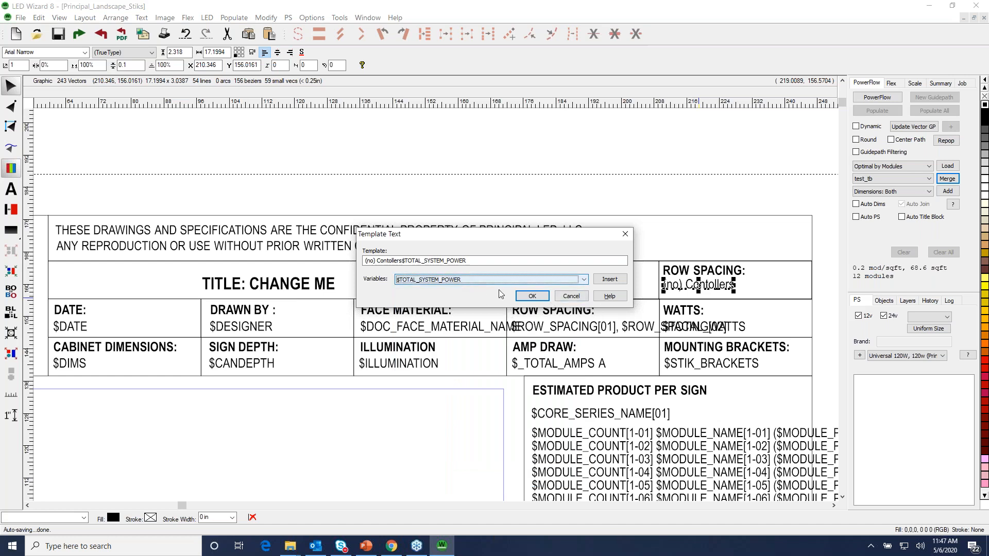
{"action": "left_click", "coordinate": [403, 261]}
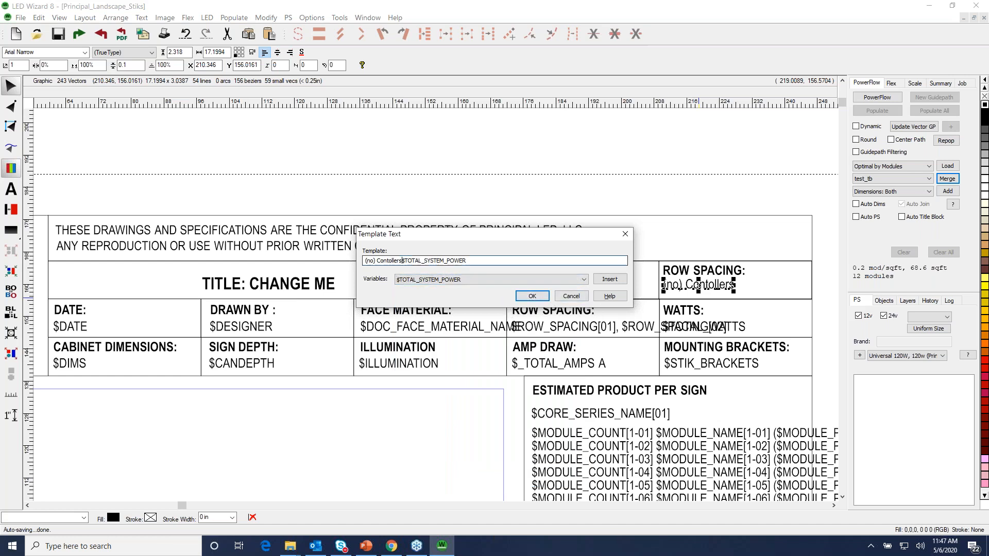
{"action": "key", "text": "BackSpace"}
{"action": "key", "text": "BackSpace"}
{"action": "key", "text": "BackSpace"}
{"action": "key", "text": "BackSpace"}
{"action": "key", "text": "BackSpace"}
{"action": "key", "text": "BackSpace"}
{"action": "key", "text": "BackSpace"}
{"action": "key", "text": "BackSpace"}
{"action": "key", "text": "BackSpace"}
{"action": "key", "text": "BackSpace"}
{"action": "key", "text": "BackSpace"}
{"action": "key", "text": "BackSpace"}
{"action": "key", "text": "BackSpace"}
{"action": "key", "text": "BackSpace"}
{"action": "key", "text": "BackSpace"}
{"action": "left_click", "coordinate": [481, 260]}
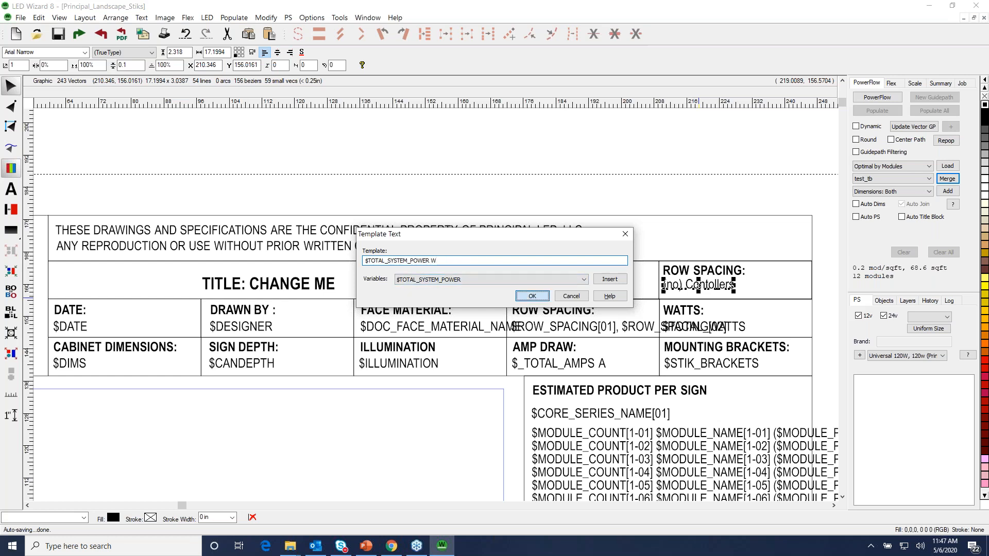
{"action": "left_click", "coordinate": [532, 295]}
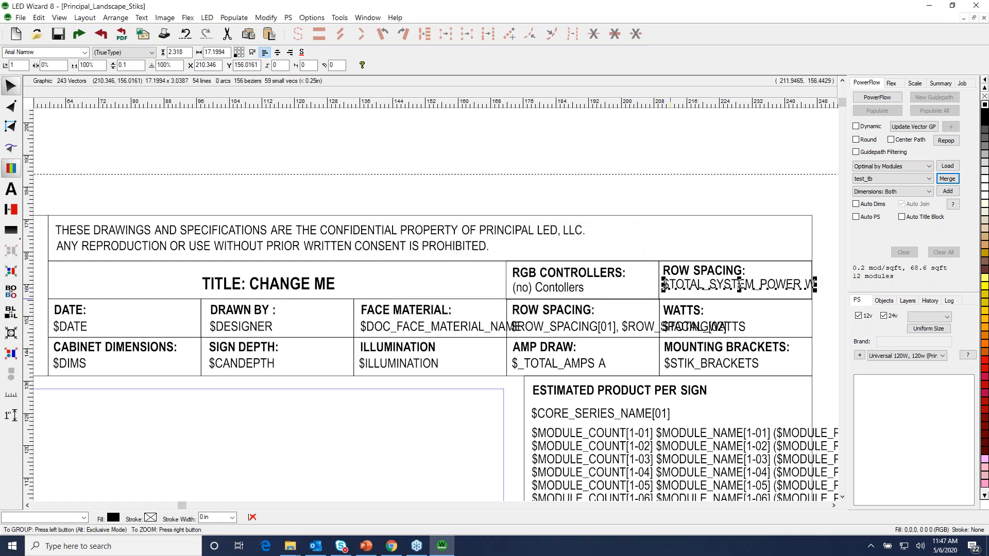
Change the title row's "ROW SPACING:" label to "TOTAL SYSTEM POWER:" and shift the variable text slightly lower beneath it
{"action": "left_click", "coordinate": [703, 271]}
{"action": "double_click", "coordinate": [703, 272]}
{"action": "type", "text": "TOTAL SYSTE"}
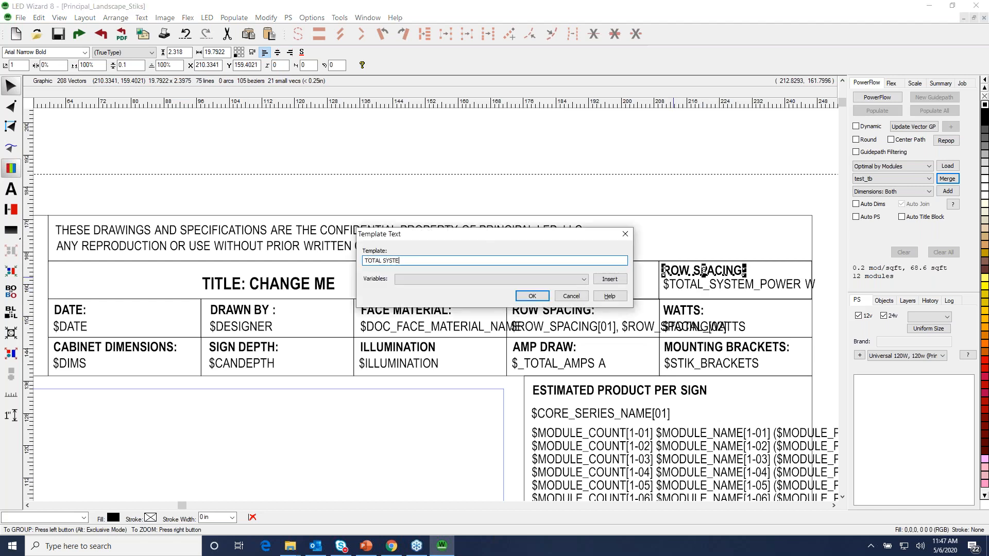
{"action": "type", "text": "M POWER"}
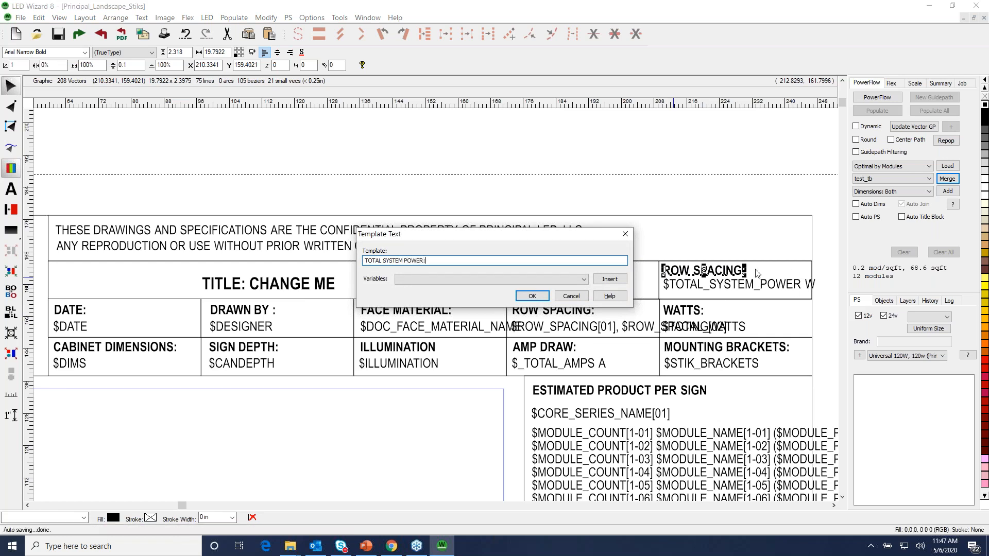
{"action": "type", "text": ":"}
{"action": "left_click", "coordinate": [532, 296]}
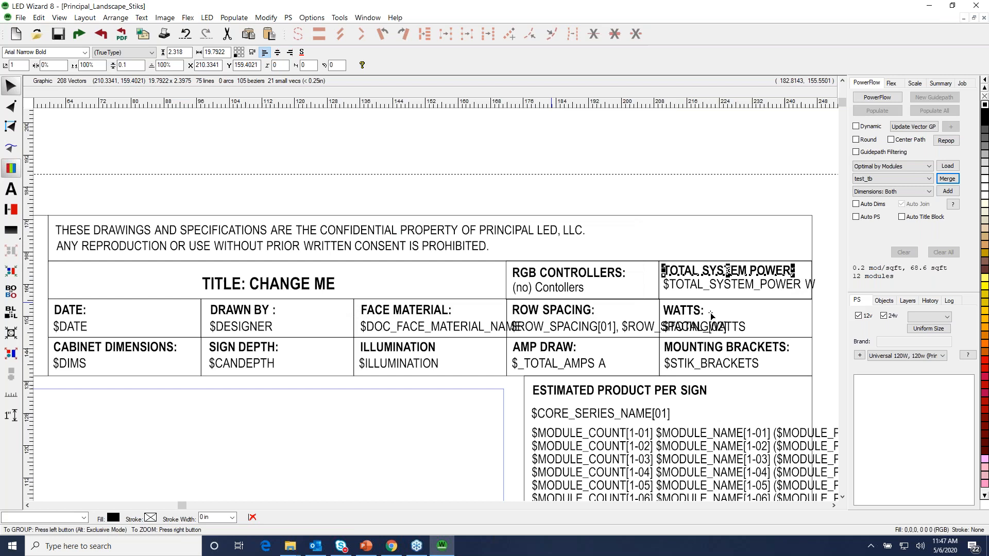
{"action": "left_click", "coordinate": [714, 287]}
{"action": "left_click_drag", "start_coordinate": [715, 290], "coordinate": [713, 292]}
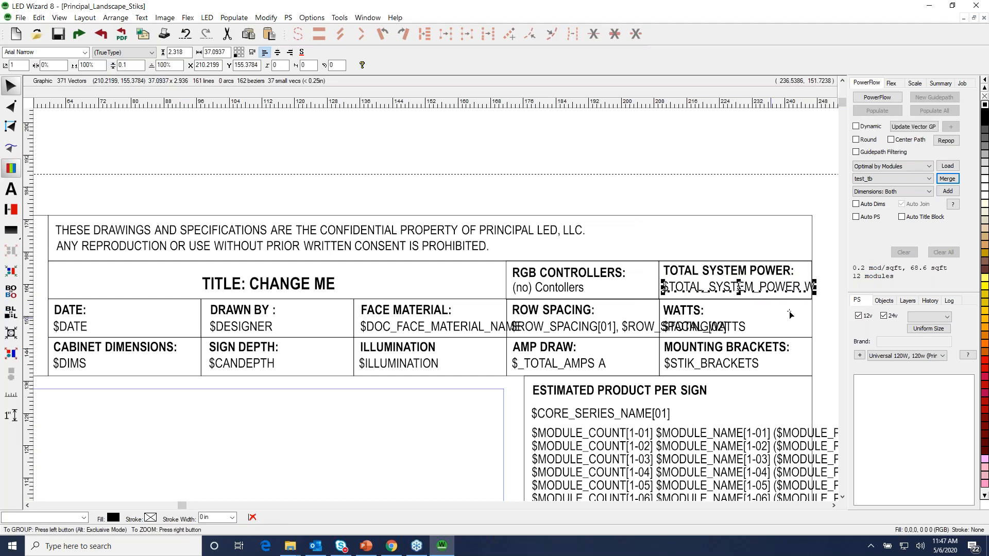
{"action": "left_click", "coordinate": [823, 325]}
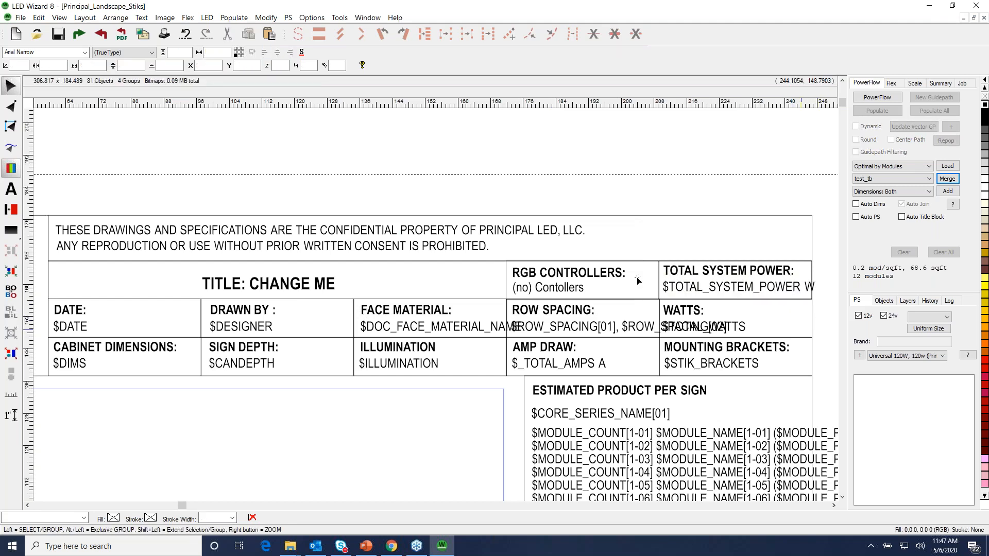
Save the edited title block as a new template named Principal_Landscape_Stiks2 in the TitleBlocks en folder
{"action": "left_click", "coordinate": [206, 18]}
{"action": "mouse_move", "coordinate": [20, 18]}
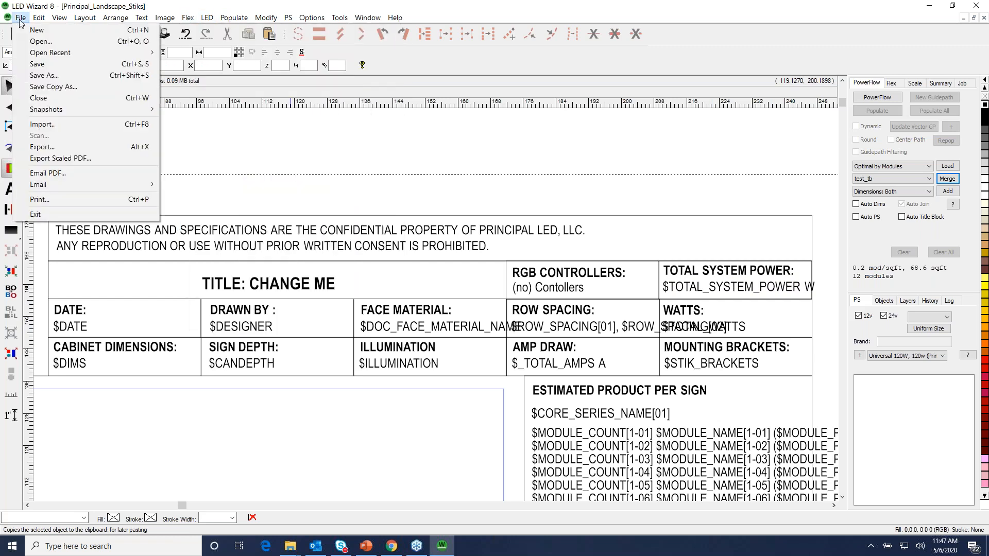
{"action": "left_click", "coordinate": [44, 75]}
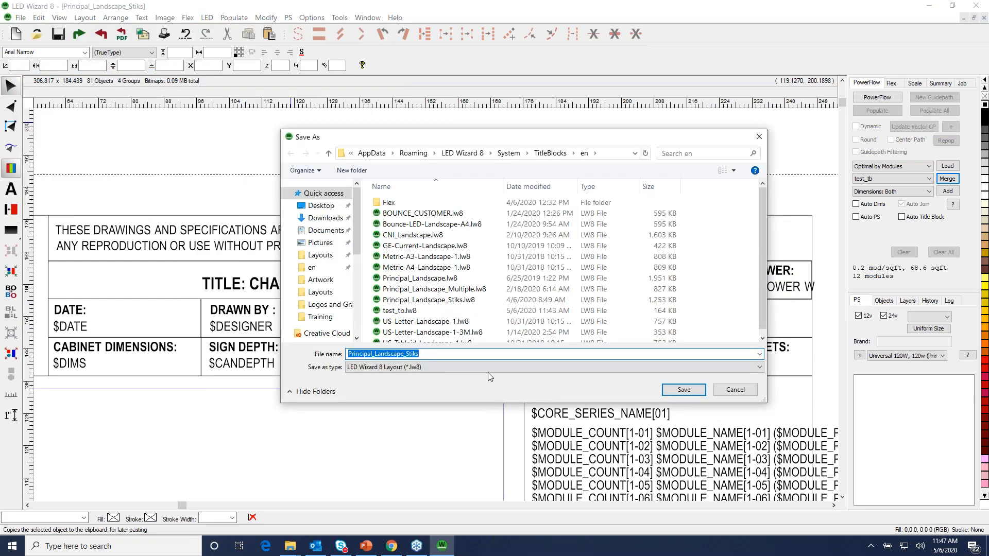
{"action": "left_click", "coordinate": [494, 354]}
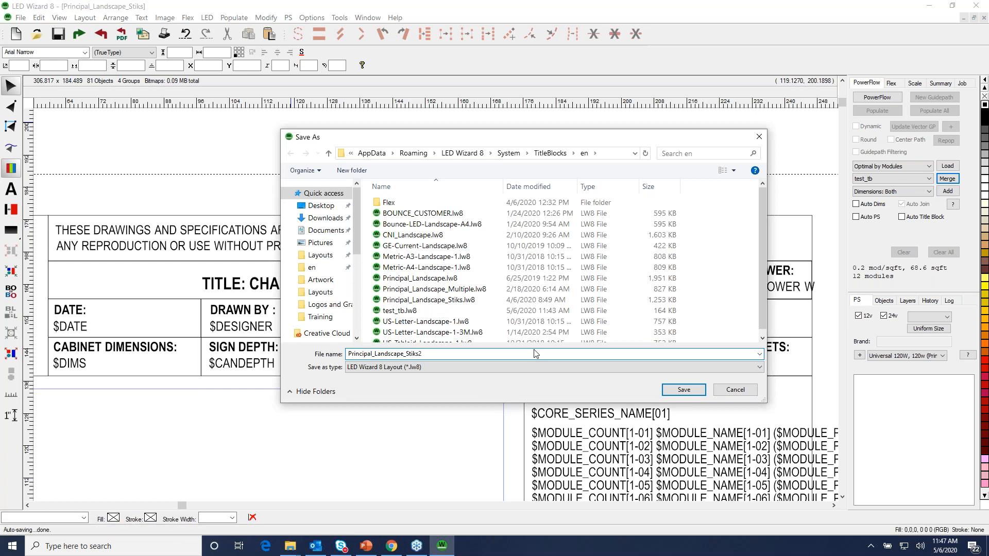
{"action": "key", "text": "Return"}
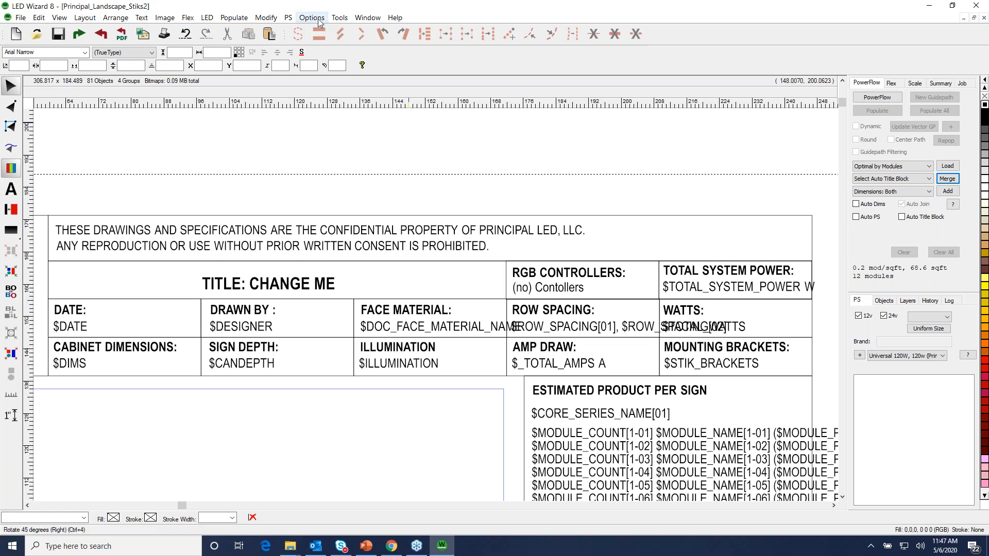
Switch to LEDWizardLayout10 and merge the Principal_Landscape_Stiks2 title block into it
{"action": "left_click", "coordinate": [362, 19]}
{"action": "left_click", "coordinate": [397, 86]}
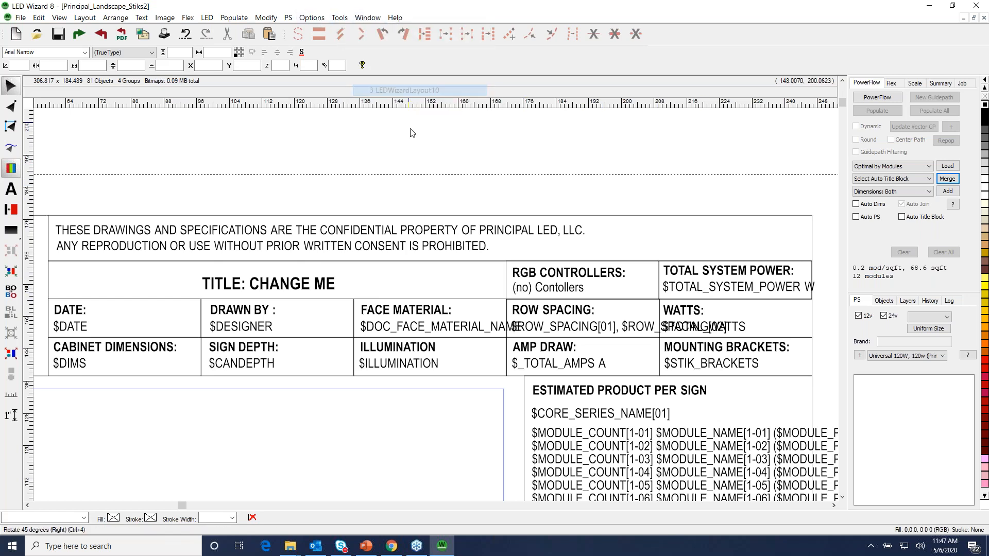
{"action": "left_click", "coordinate": [929, 179]}
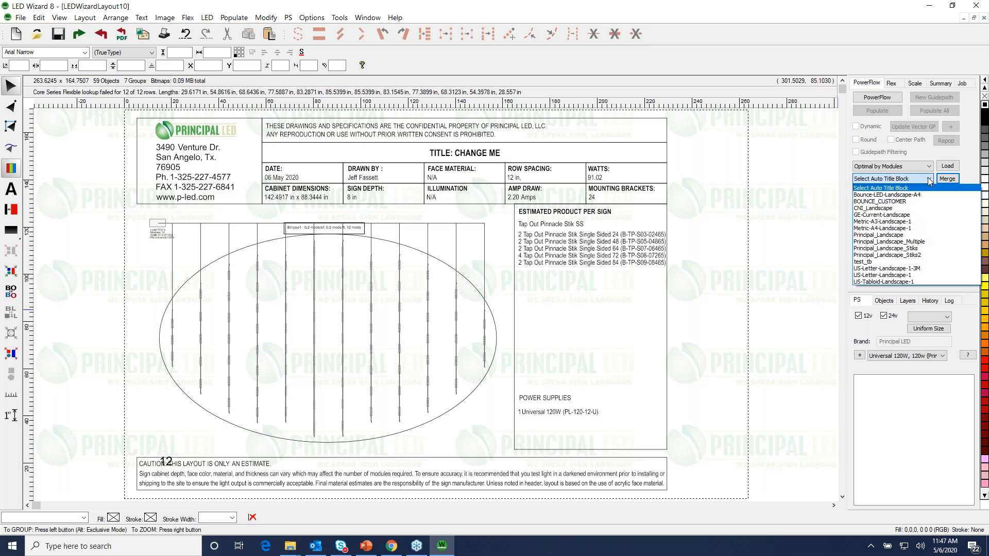
{"action": "left_click", "coordinate": [920, 256]}
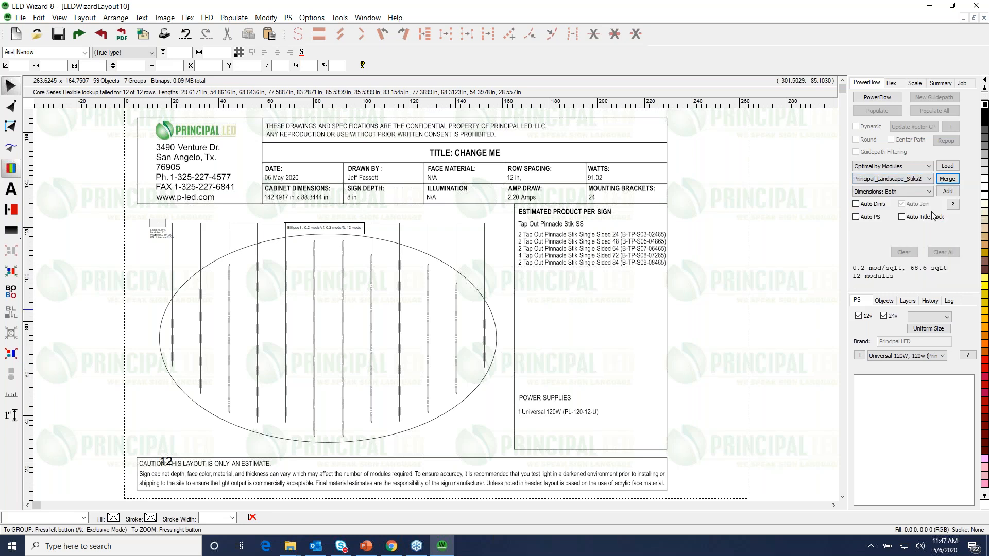
{"action": "left_click", "coordinate": [948, 178]}
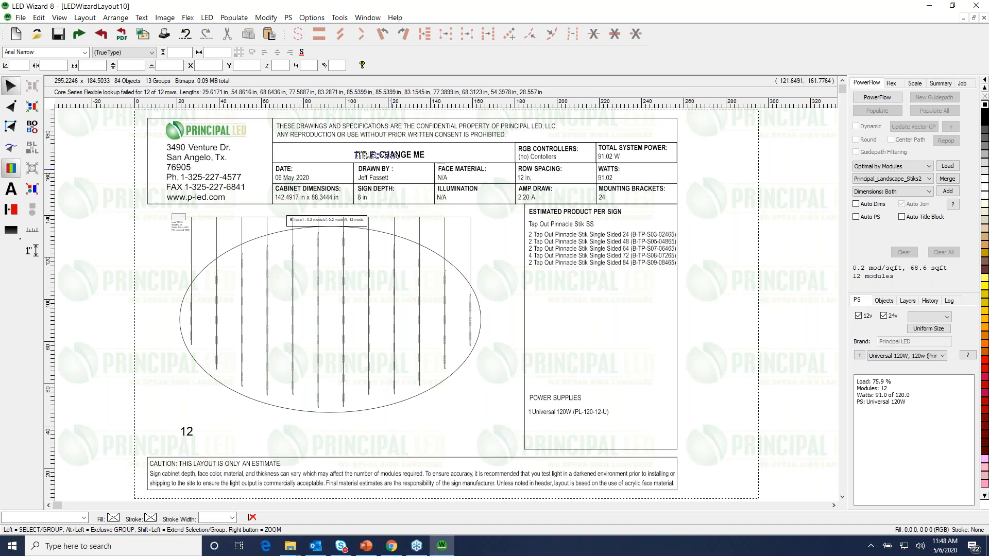
{"action": "left_click", "coordinate": [377, 154]}
{"action": "left_click", "coordinate": [742, 273]}
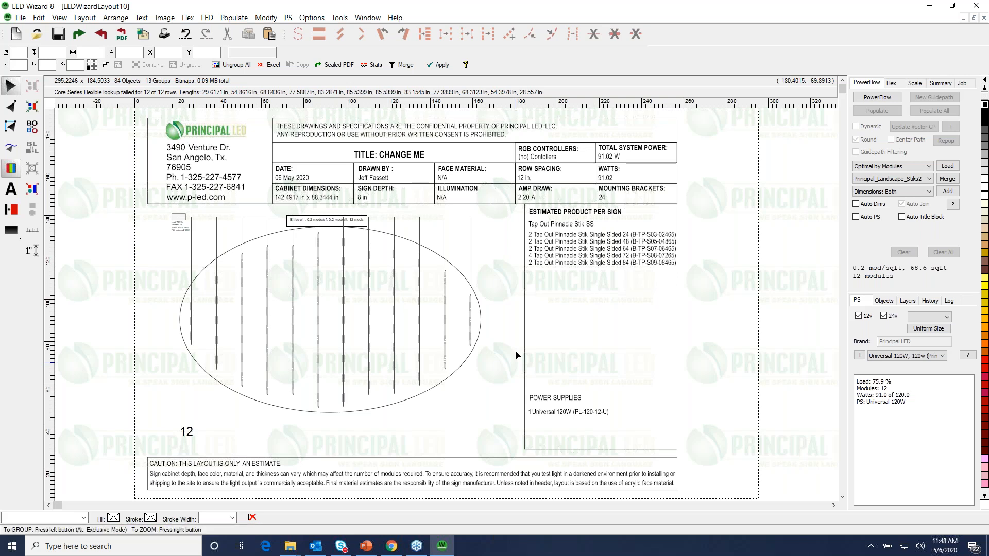
Switch to LEDWizardLayout8 and merge the US-Letter-Landscape-1 title block into it
{"action": "left_click", "coordinate": [368, 17]}
{"action": "left_click", "coordinate": [403, 79]}
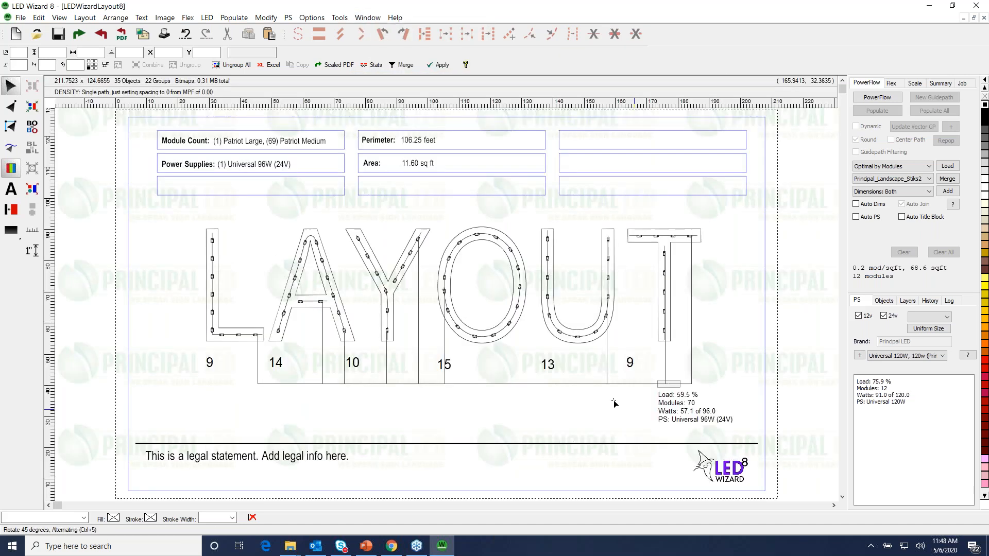
{"action": "left_click", "coordinate": [929, 179]}
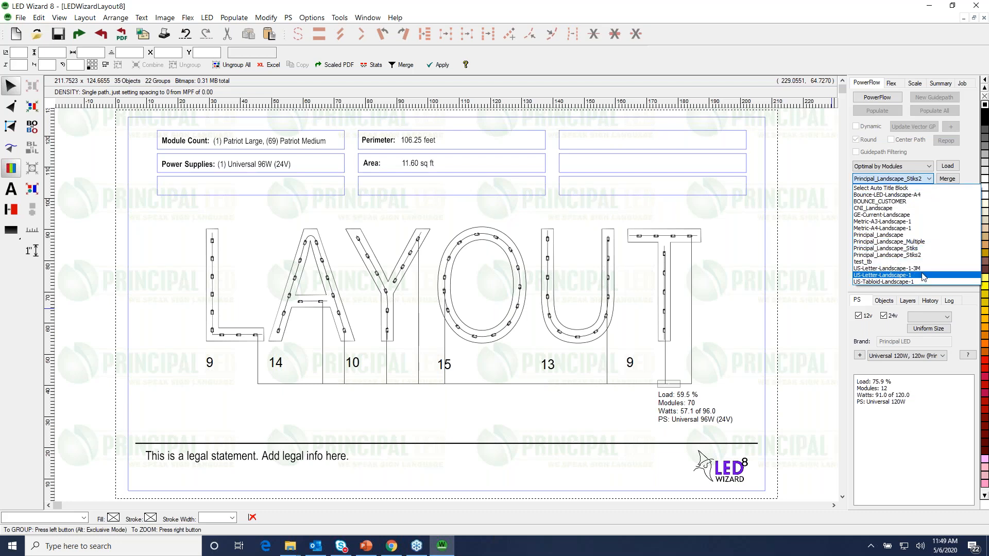
{"action": "left_click", "coordinate": [922, 276]}
{"action": "left_click", "coordinate": [947, 179]}
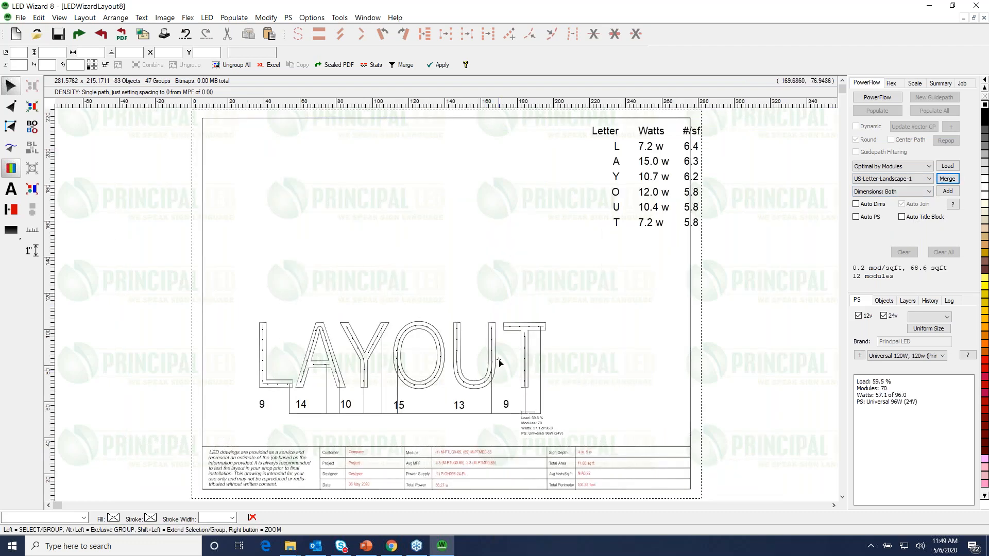
Shrink the Letter/Watts table to about 37 wide by 35 high and place it just above the letters U and T
{"action": "left_click", "coordinate": [651, 226]}
{"action": "left_click_drag", "start_coordinate": [650, 179], "coordinate": [594, 329]}
{"action": "left_click_drag", "start_coordinate": [648, 381], "coordinate": [565, 278]}
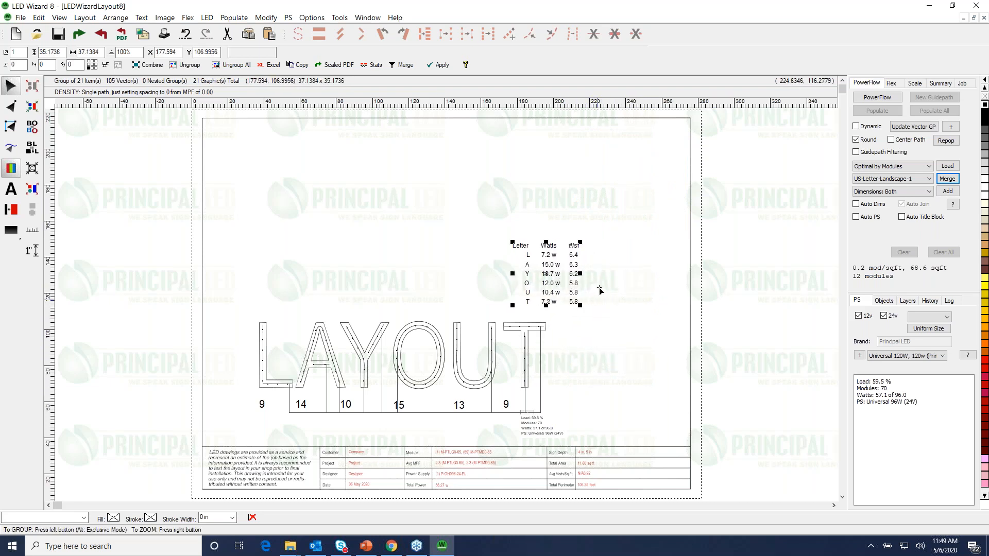
Scale the merged title block frame down proportionally to about 221 by 169 so it fits closer around the LAYOUT letters
{"action": "left_click", "coordinate": [617, 276]}
{"action": "left_click", "coordinate": [691, 267]}
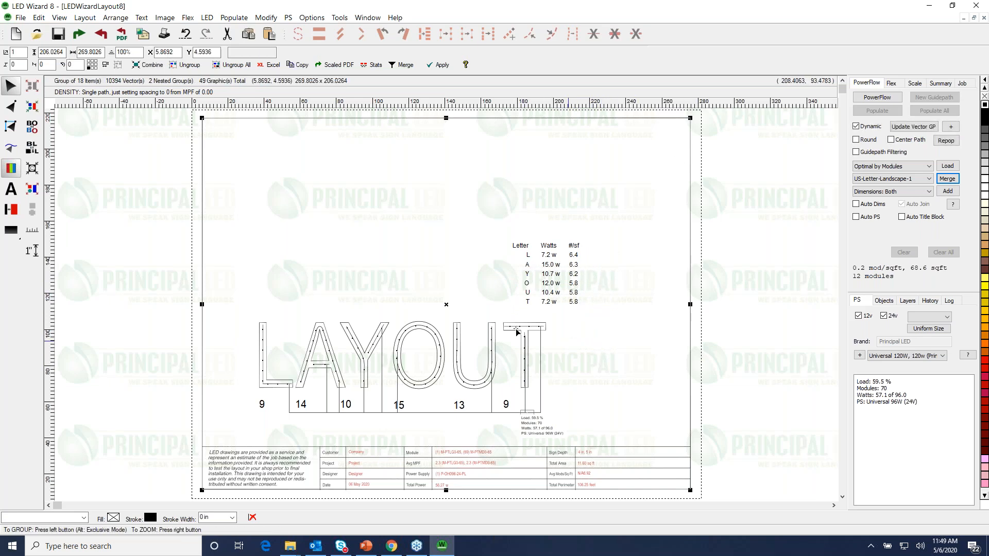
{"action": "left_click_drag", "start_coordinate": [690, 119], "coordinate": [612, 203]}
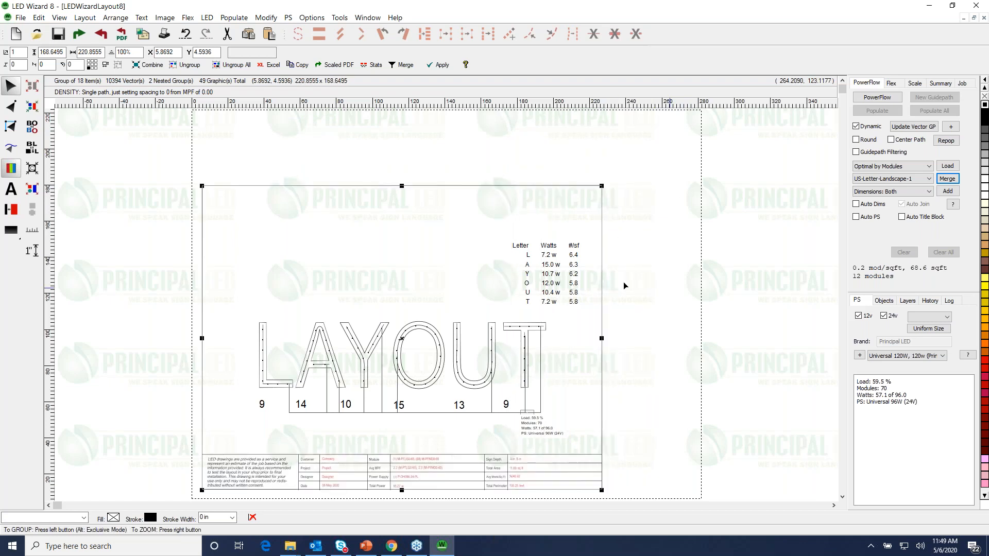
Scale the title block frame down further around the LAYOUT letters and move the Letter/Watts table inside its upper corner
{"action": "left_click_drag", "start_coordinate": [202, 186], "coordinate": [230, 223]}
{"action": "left_click_drag", "start_coordinate": [545, 274], "coordinate": [506, 279]}
{"action": "left_click", "coordinate": [601, 222]}
{"action": "left_click_drag", "start_coordinate": [601, 212], "coordinate": [567, 237]}
{"action": "left_click_drag", "start_coordinate": [513, 284], "coordinate": [517, 283]}
{"action": "left_click", "coordinate": [619, 286]}
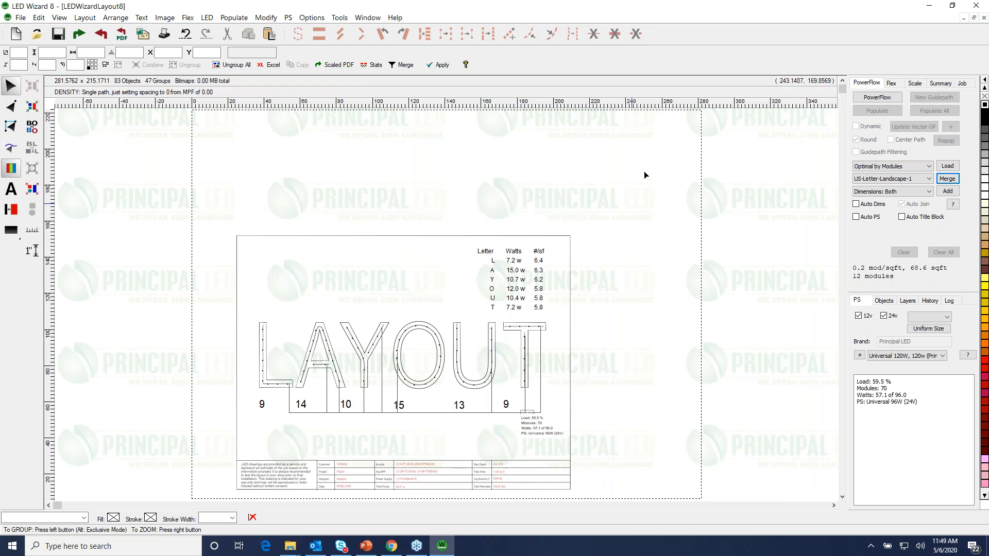
Resize the layout page to about 203 by 151 so it fits closely around the title block frame
{"action": "left_click_drag", "start_coordinate": [700, 111], "coordinate": [578, 221]}
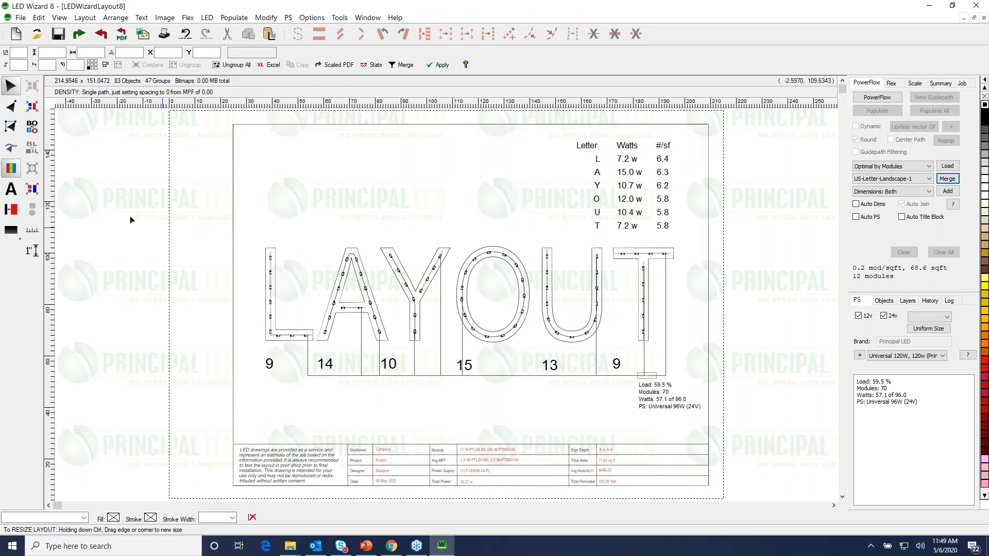
{"action": "left_click_drag", "start_coordinate": [171, 221], "coordinate": [235, 235]}
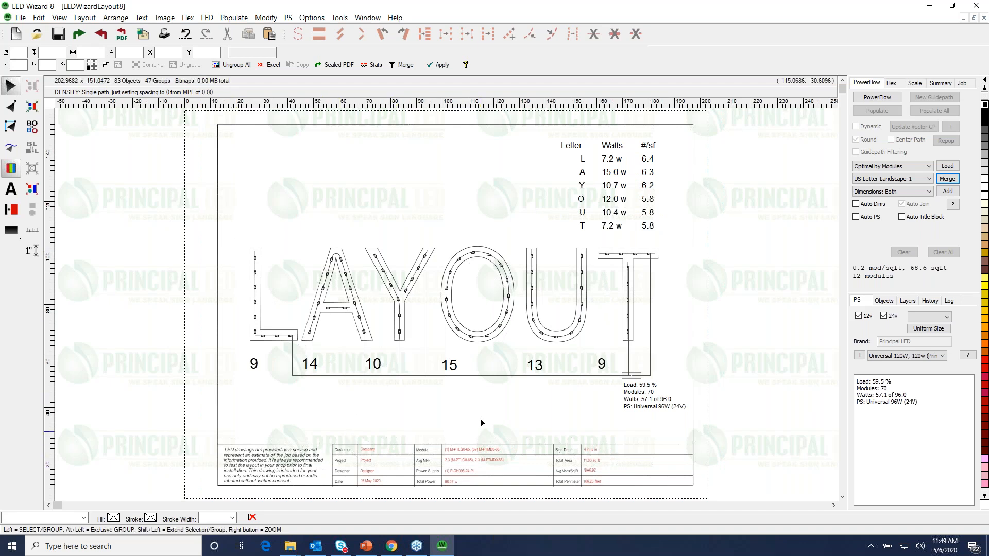
Examine the filled-in title block fields, including Module, Avg MPF, Power Supply, Sign Depth, Total Area and Total Perimeter
{"action": "left_click_drag", "start_coordinate": [218, 422], "coordinate": [631, 492]}
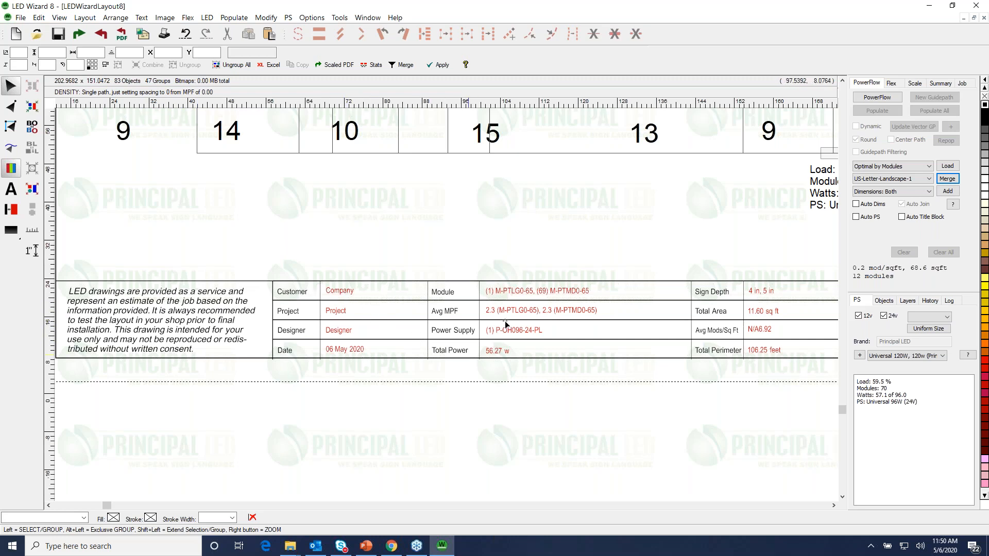
{"action": "right_click", "coordinate": [577, 357]}
{"action": "left_click_drag", "start_coordinate": [441, 430], "coordinate": [644, 495]}
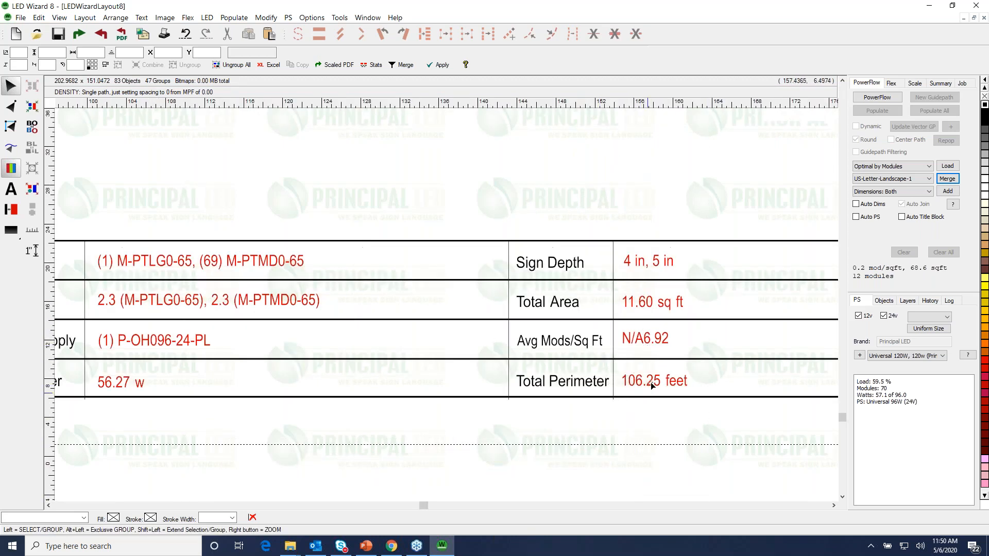
{"action": "right_click", "coordinate": [464, 344]}
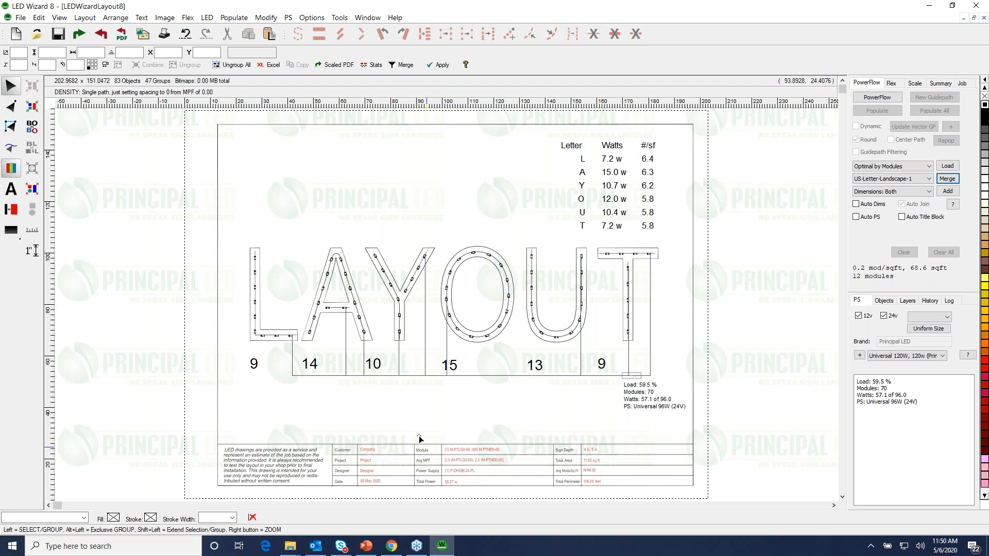
Ungroup the merged title block through its nested groups so its lines and texts become individual objects
{"action": "left_click_drag", "start_coordinate": [394, 415], "coordinate": [645, 501]}
{"action": "left_click", "coordinate": [490, 326]}
{"action": "right_click", "coordinate": [489, 326]}
{"action": "key", "text": "ctrl+u"}
{"action": "left_click", "coordinate": [462, 455]}
{"action": "left_click_drag", "start_coordinate": [385, 429], "coordinate": [583, 508]}
{"action": "key", "text": "ctrl+u"}
Try moving the line between the Power Supply and Total Power rows up out of the title block, and undo the move
{"action": "left_click", "coordinate": [441, 326]}
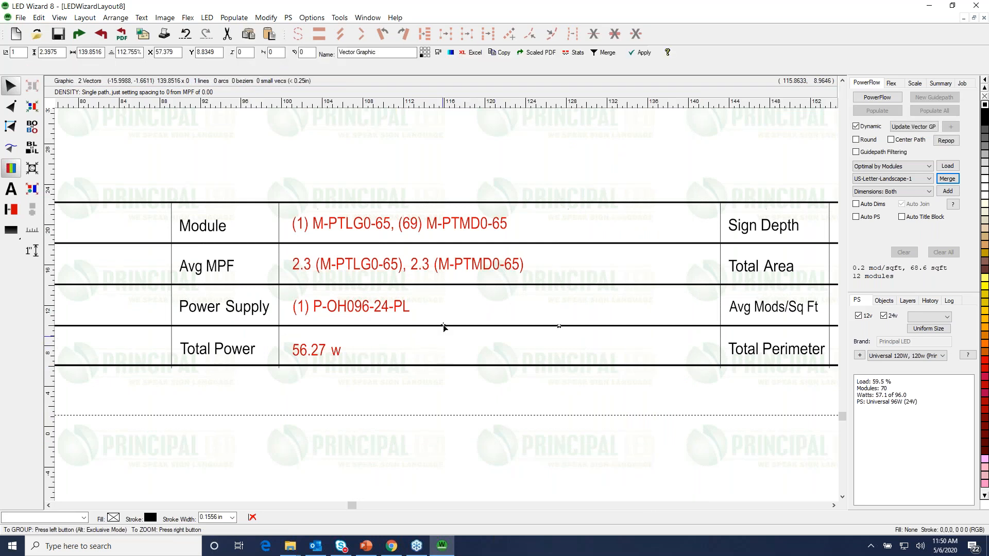
{"action": "right_click", "coordinate": [441, 330]}
{"action": "left_click_drag", "start_coordinate": [513, 474], "coordinate": [523, 415]}
{"action": "key", "text": "ctrl+z"}
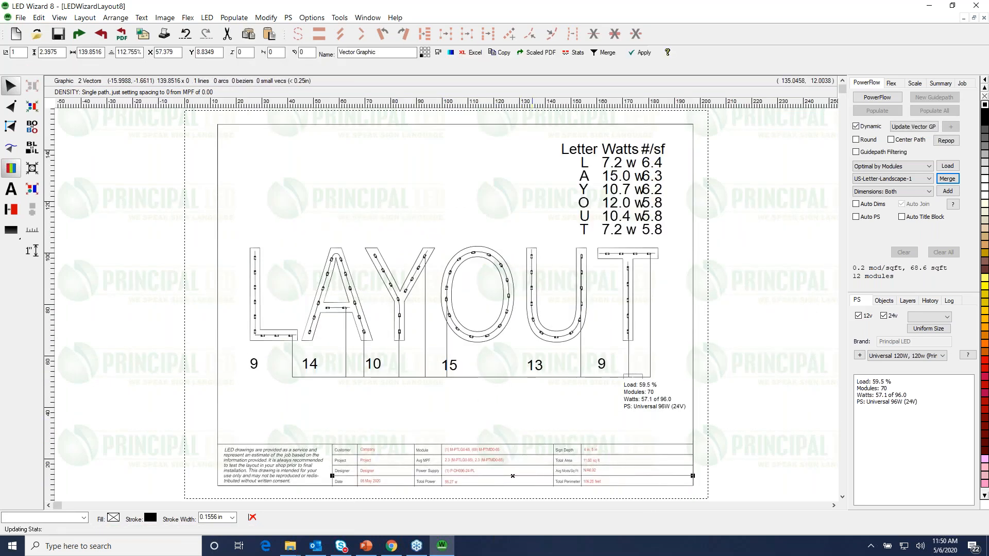
{"action": "left_click", "coordinate": [477, 414]}
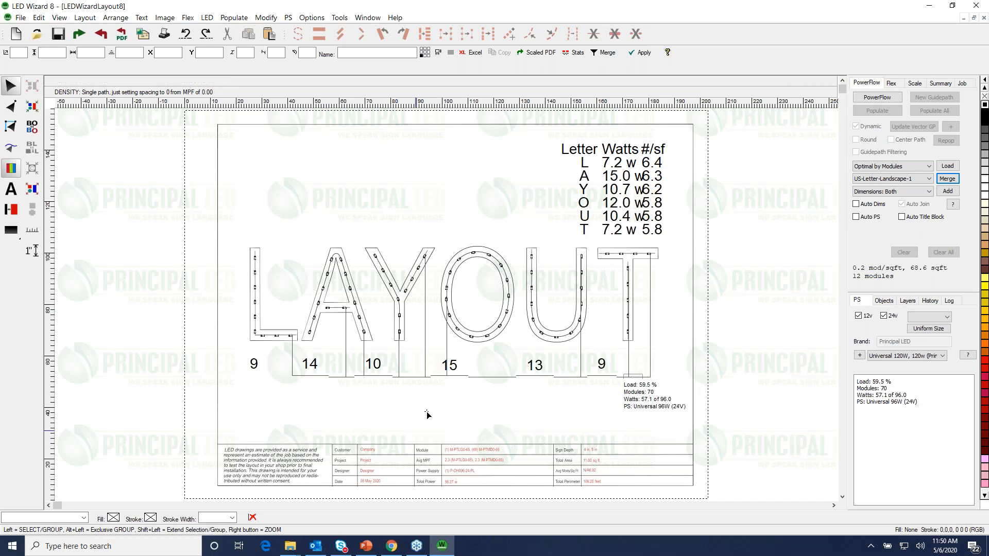
{"action": "left_click", "coordinate": [648, 390]}
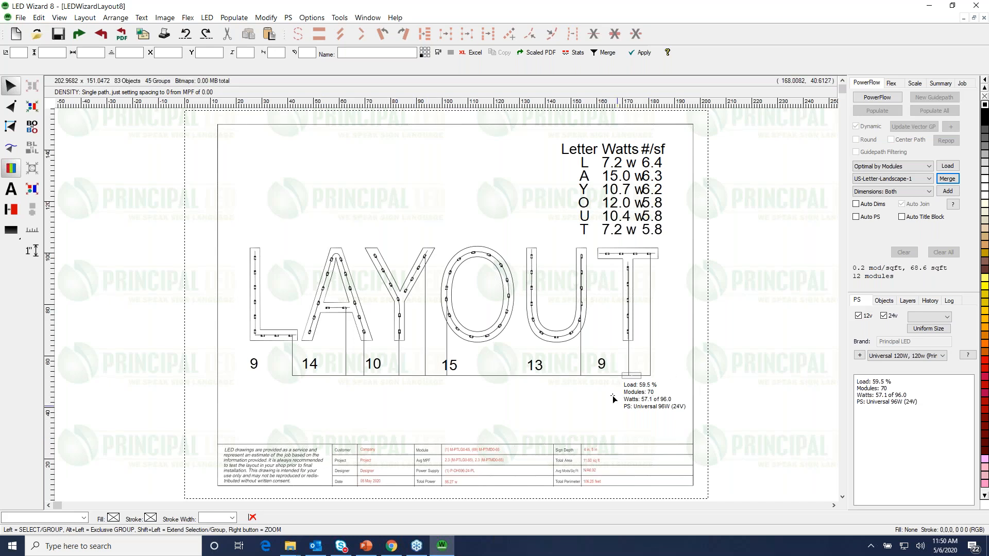
Shrink the Letter/Watts table to about 22 wide by 20 high, keeping it in the frame's upper corner above the T
{"action": "left_click", "coordinate": [617, 220]}
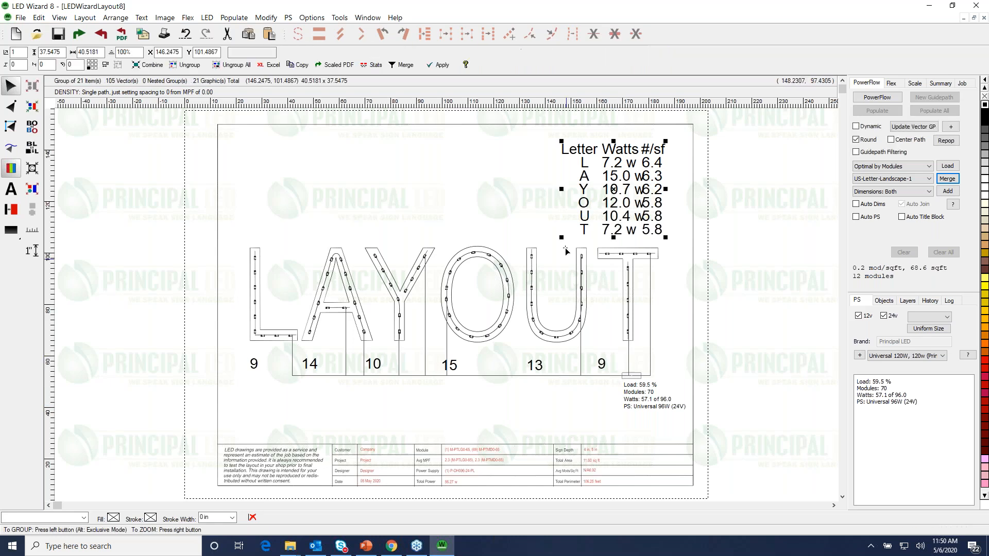
{"action": "left_click_drag", "start_coordinate": [562, 237], "coordinate": [609, 193]}
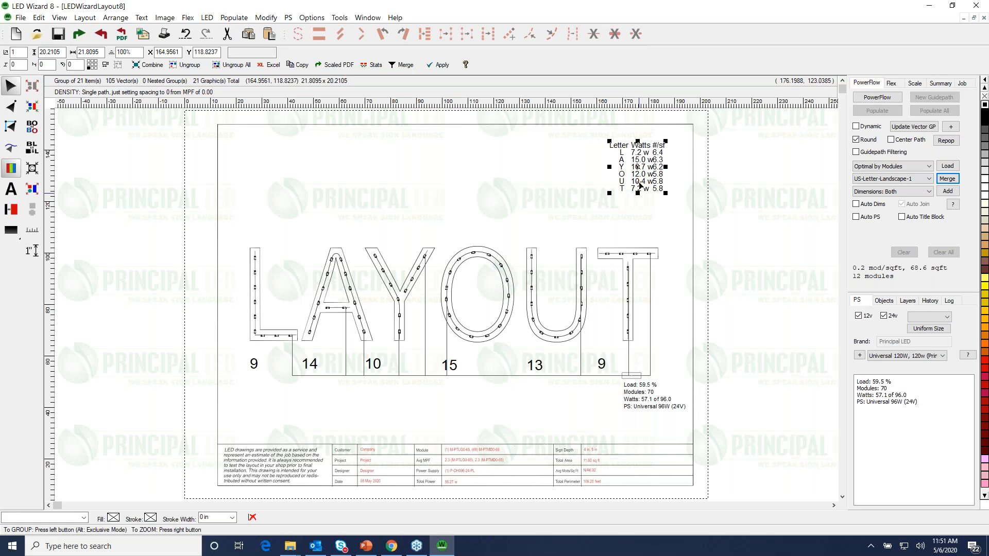
Switch to the WW_Stats_Title_Blocks presentation in PowerPoint and show slide 16 with the upcoming webinar schedule
{"action": "left_click", "coordinate": [366, 545]}
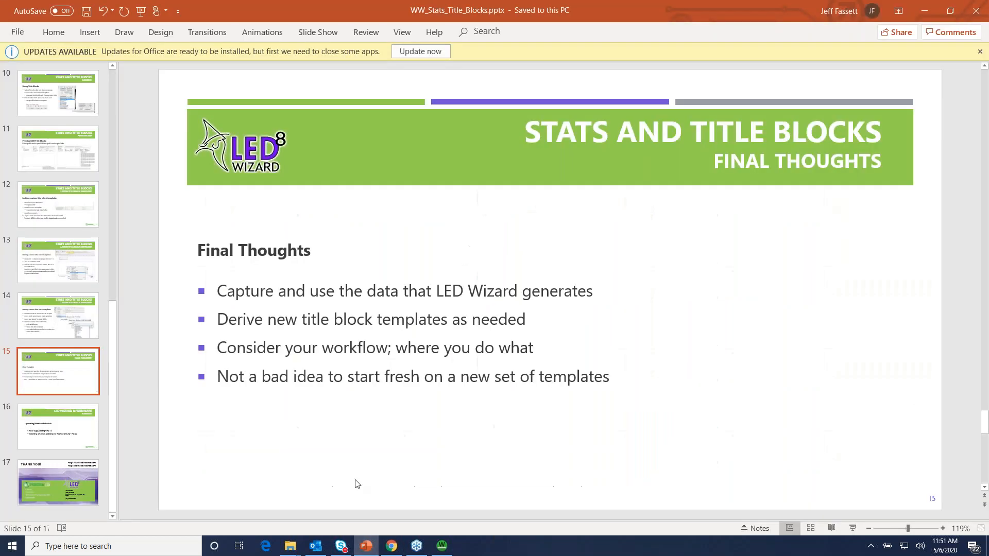
{"action": "left_click", "coordinate": [63, 427]}
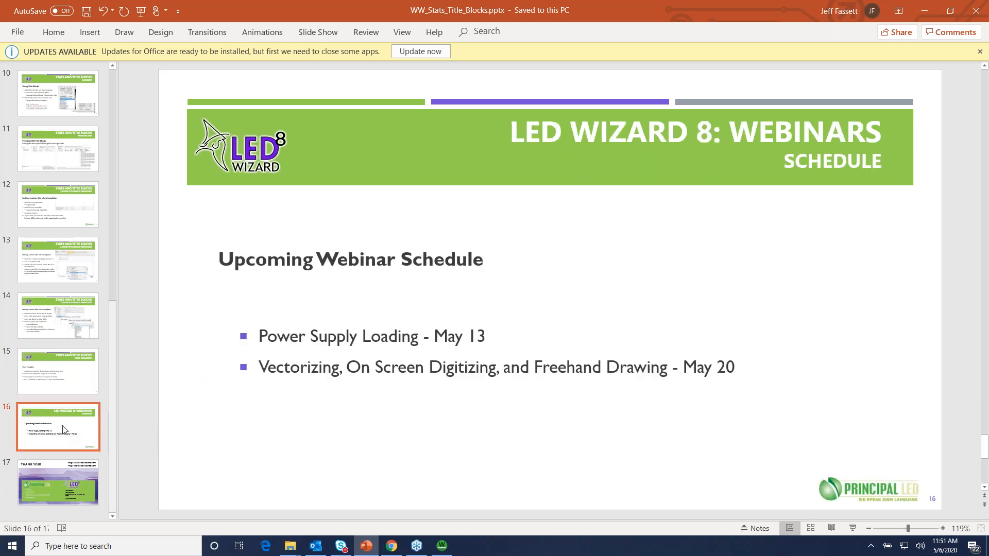